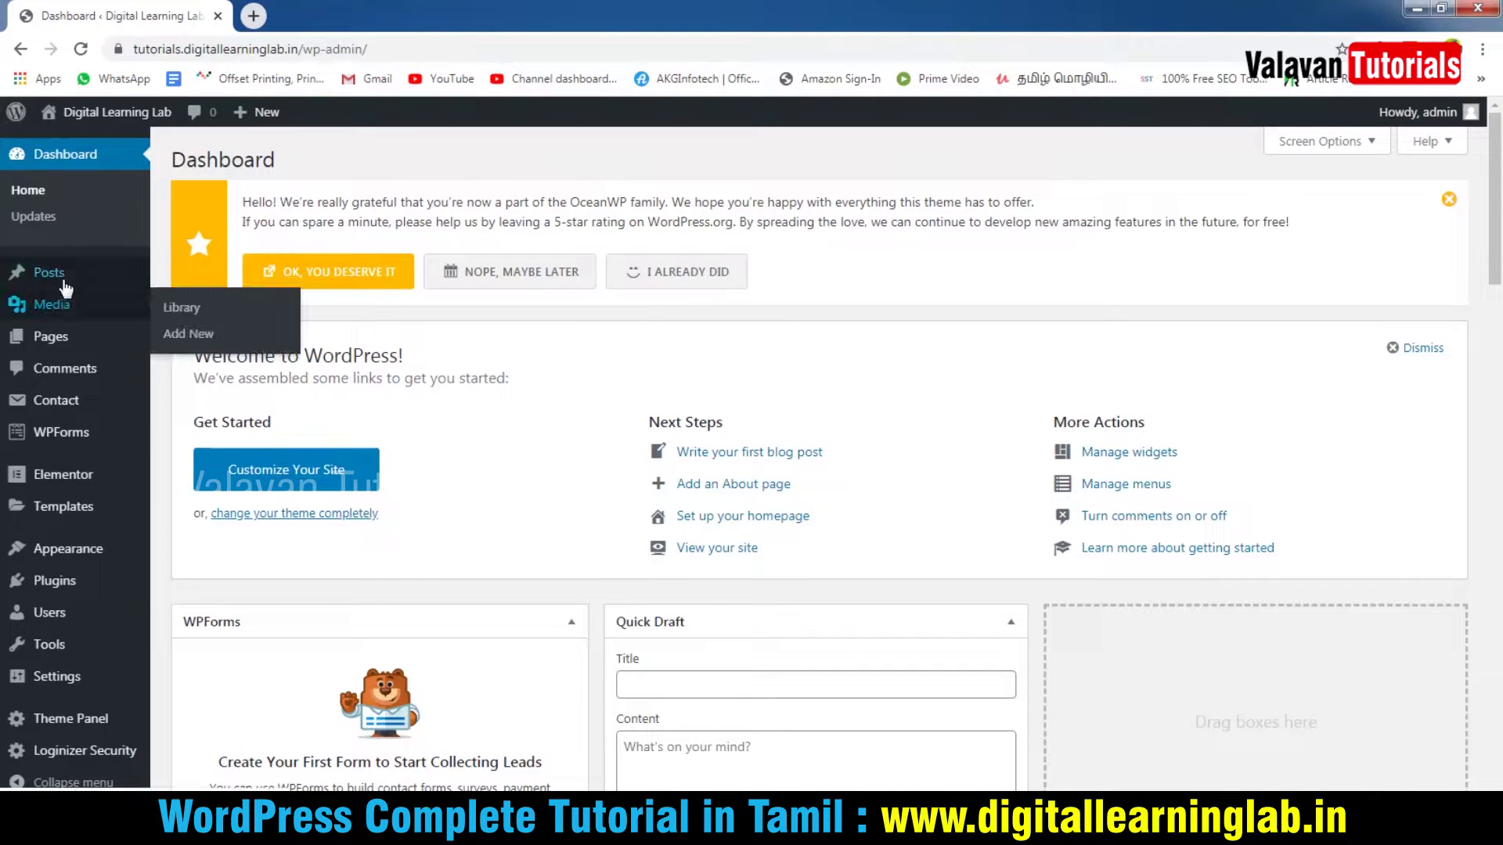
Look at the attachment details of the Digital Learning Lab logo in the media library.
left_click(55, 306)
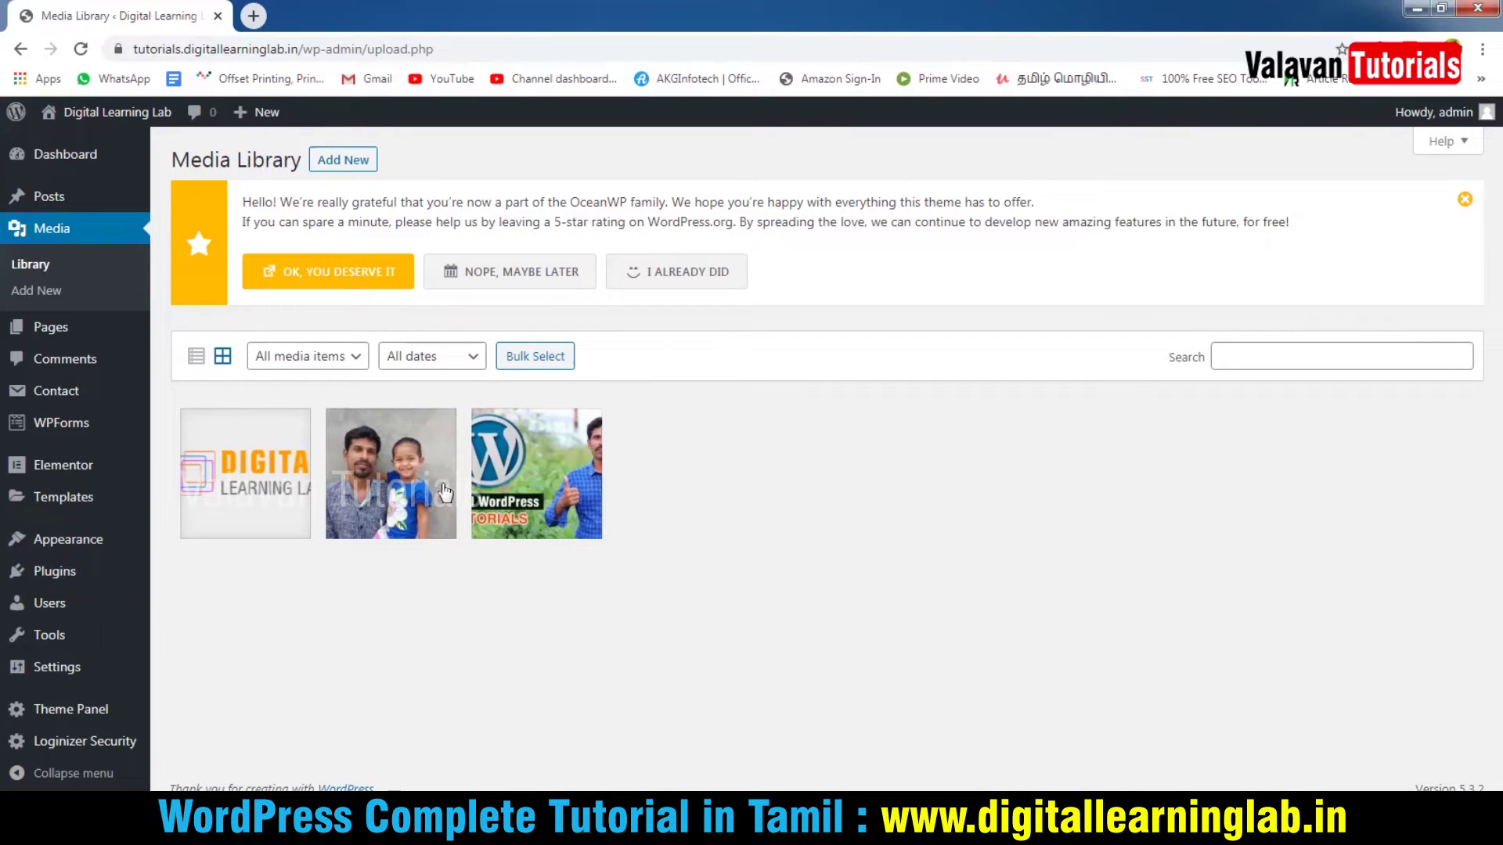
left_click(233, 466)
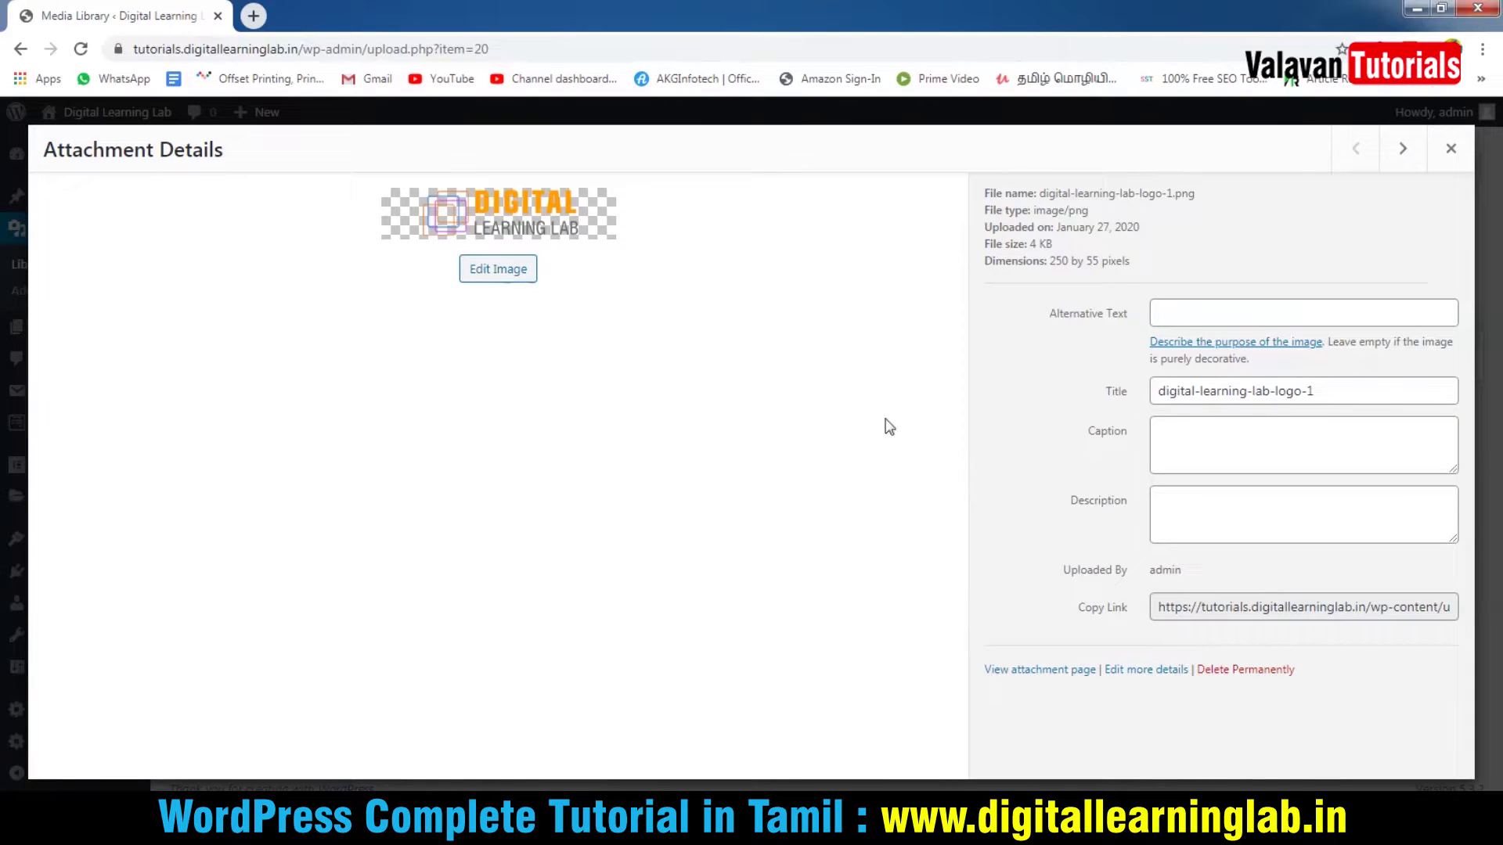
left_click(1450, 149)
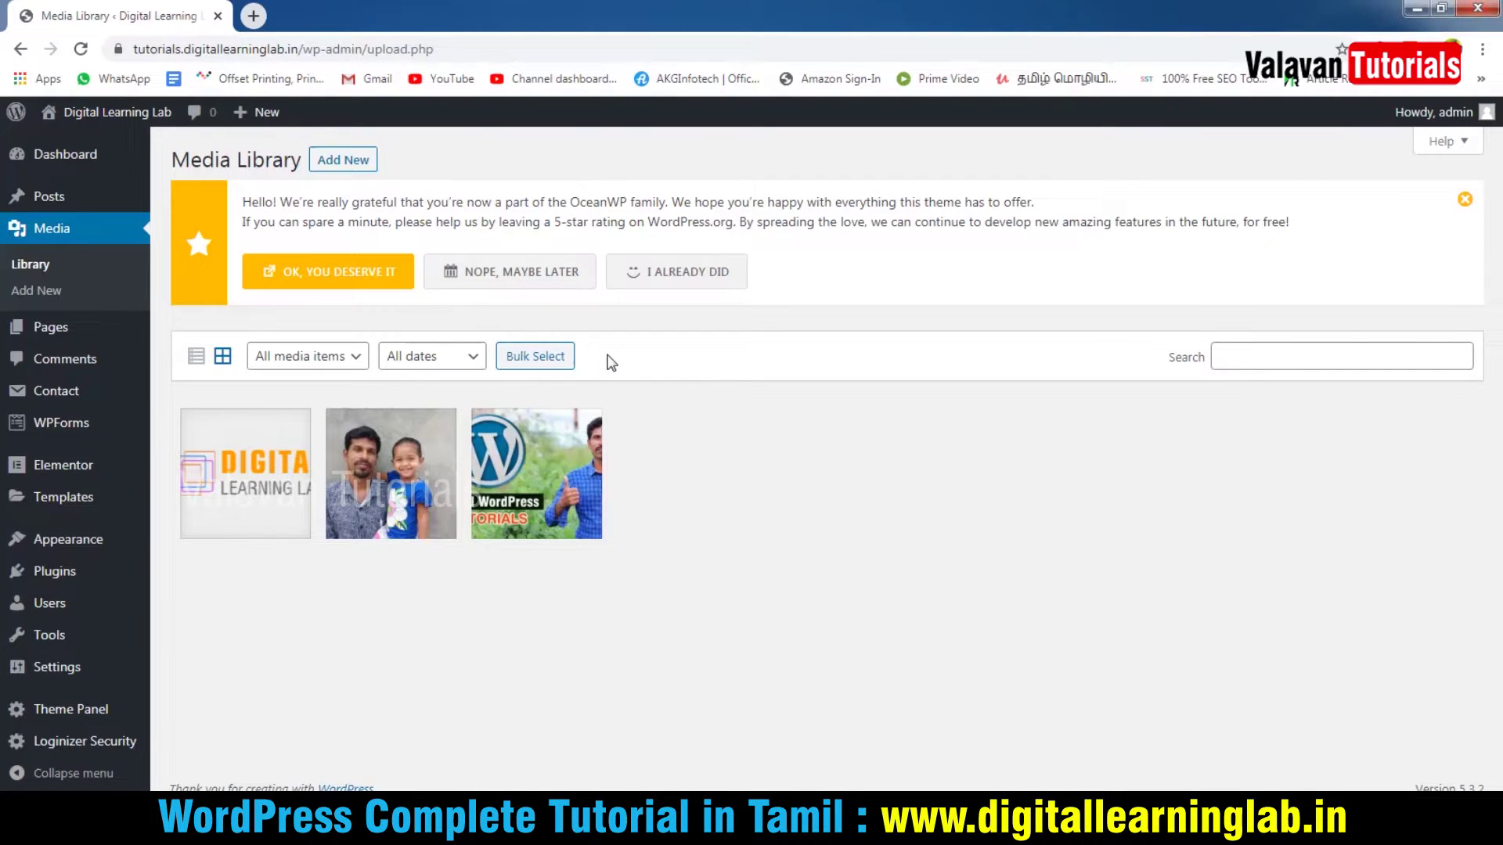
Upload the JPEG image "How to choose best Hosting Provider copy" from the Desktop to the media library.
left_click(345, 159)
left_click(781, 441)
scroll(399, 235, "down", 3)
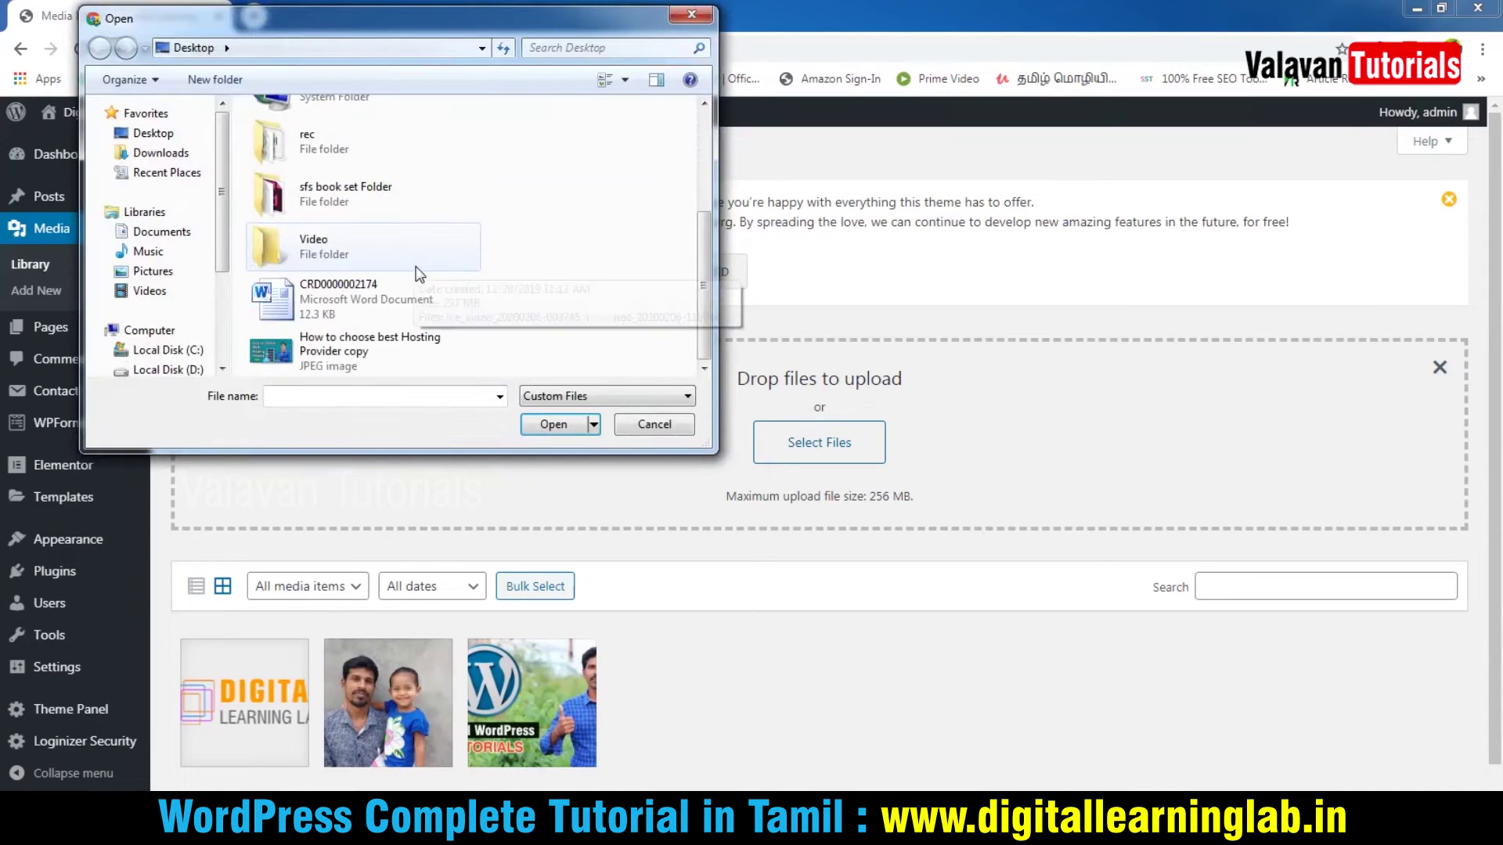
left_click(383, 356)
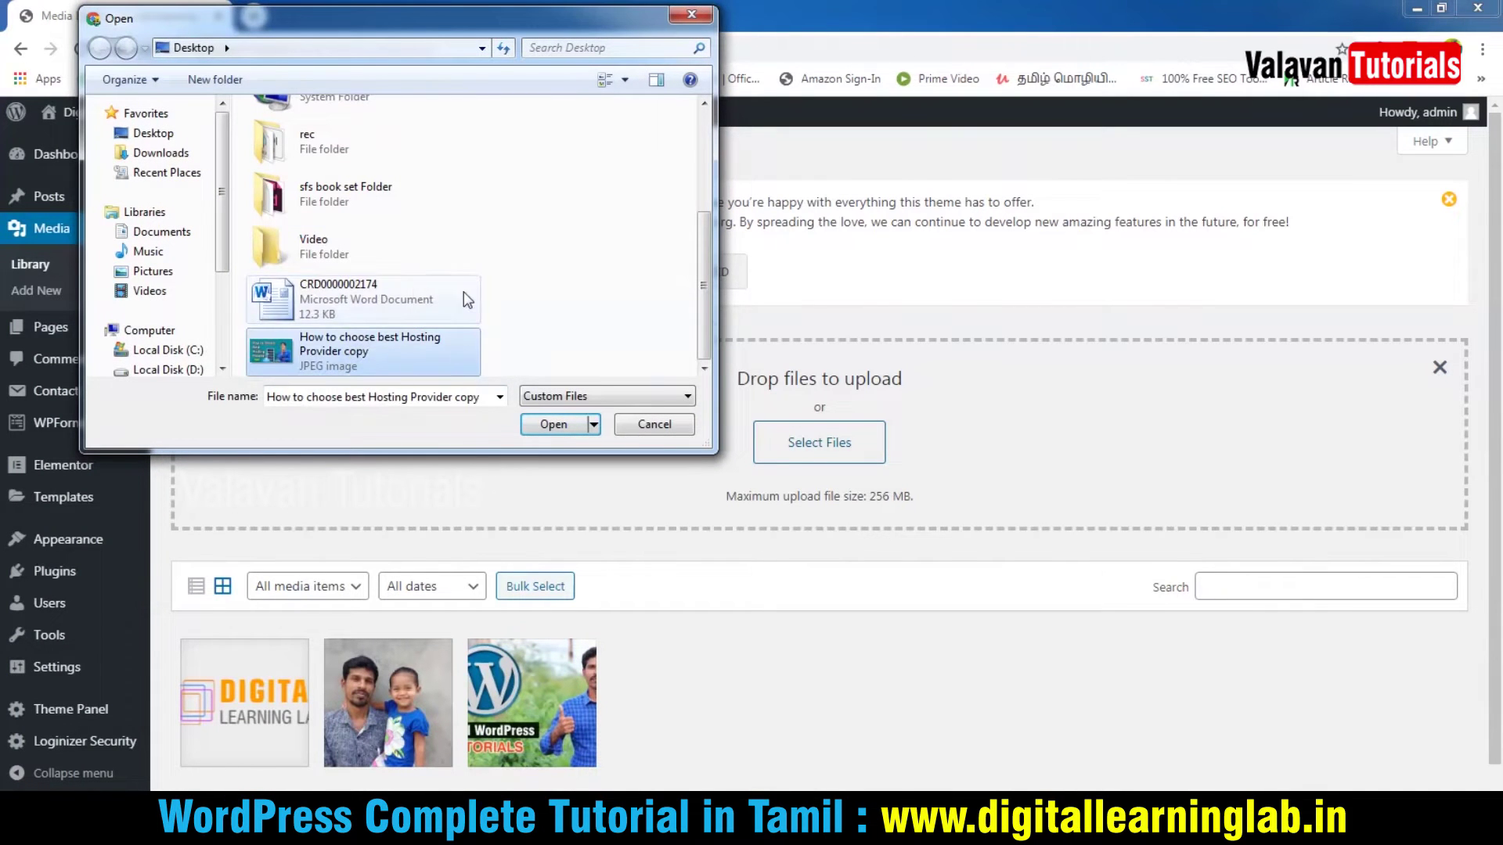
left_click(554, 424)
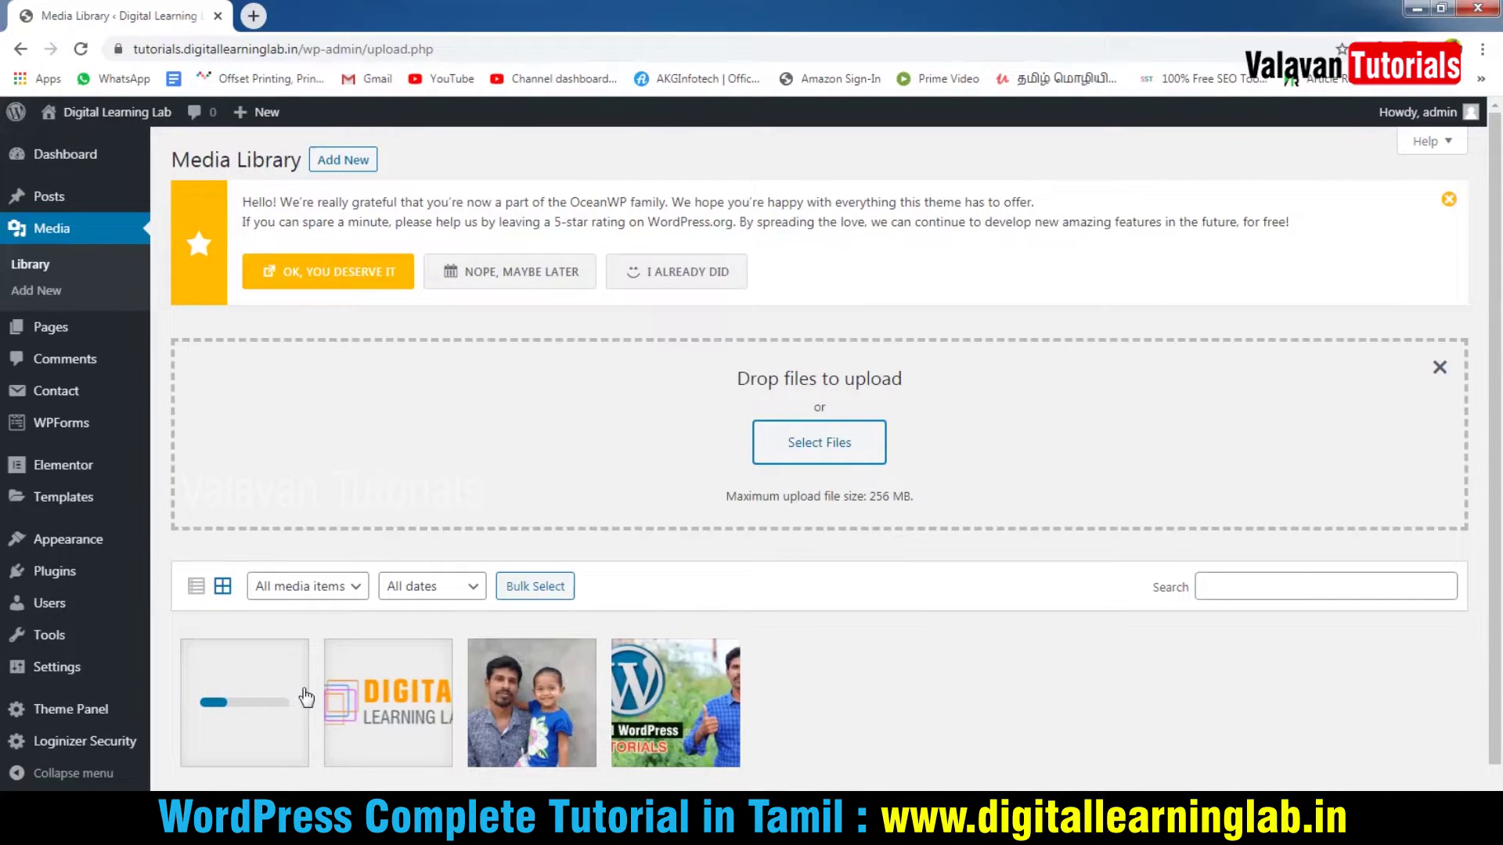
Open the Lorem Ipsum website lipsum.com in a new browser tab.
left_click(254, 16)
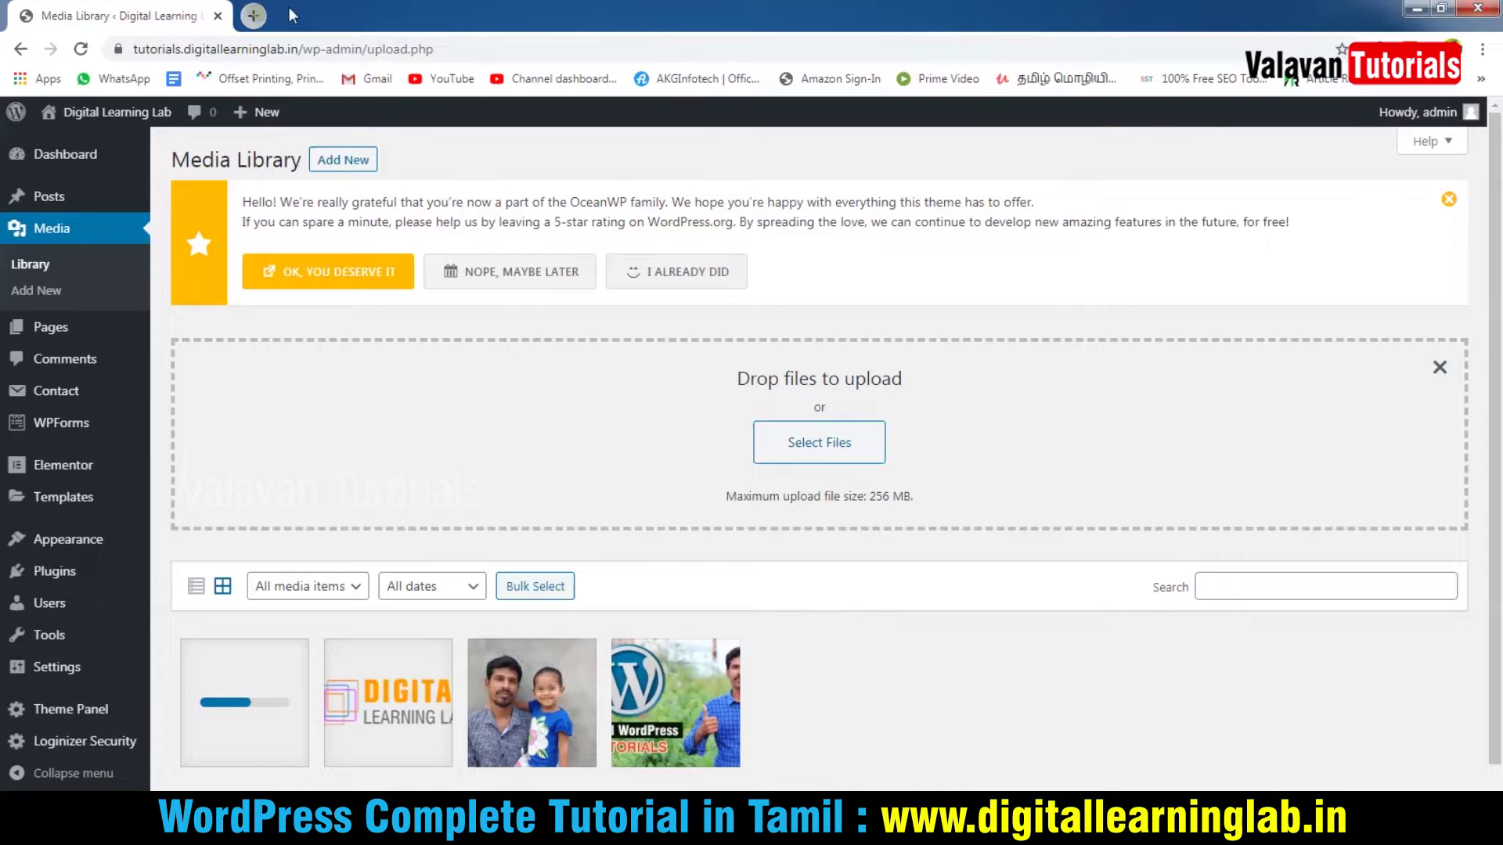
type("dumm")
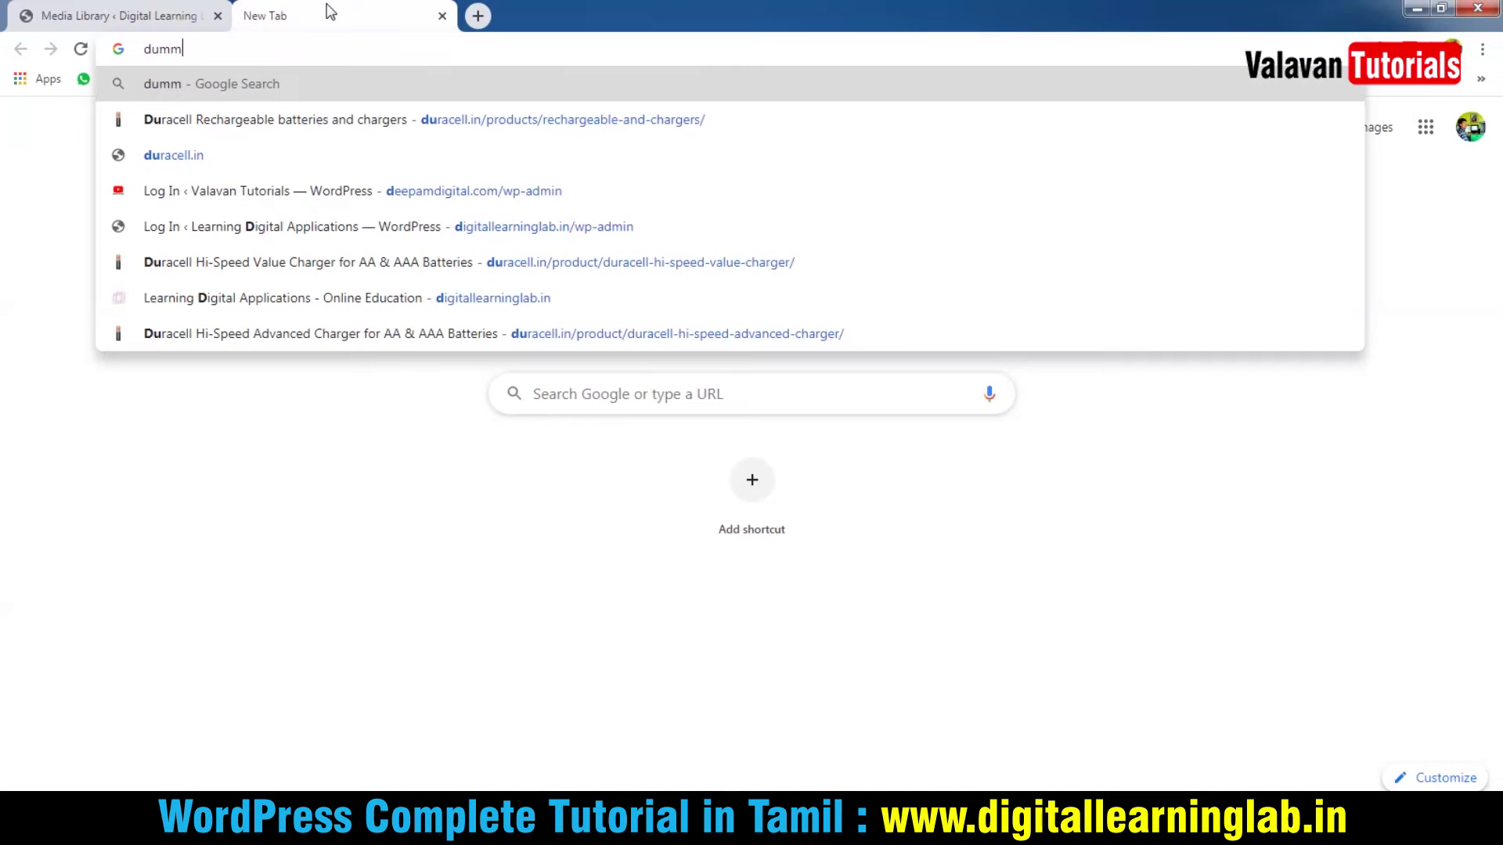
key("Down")
key("Return")
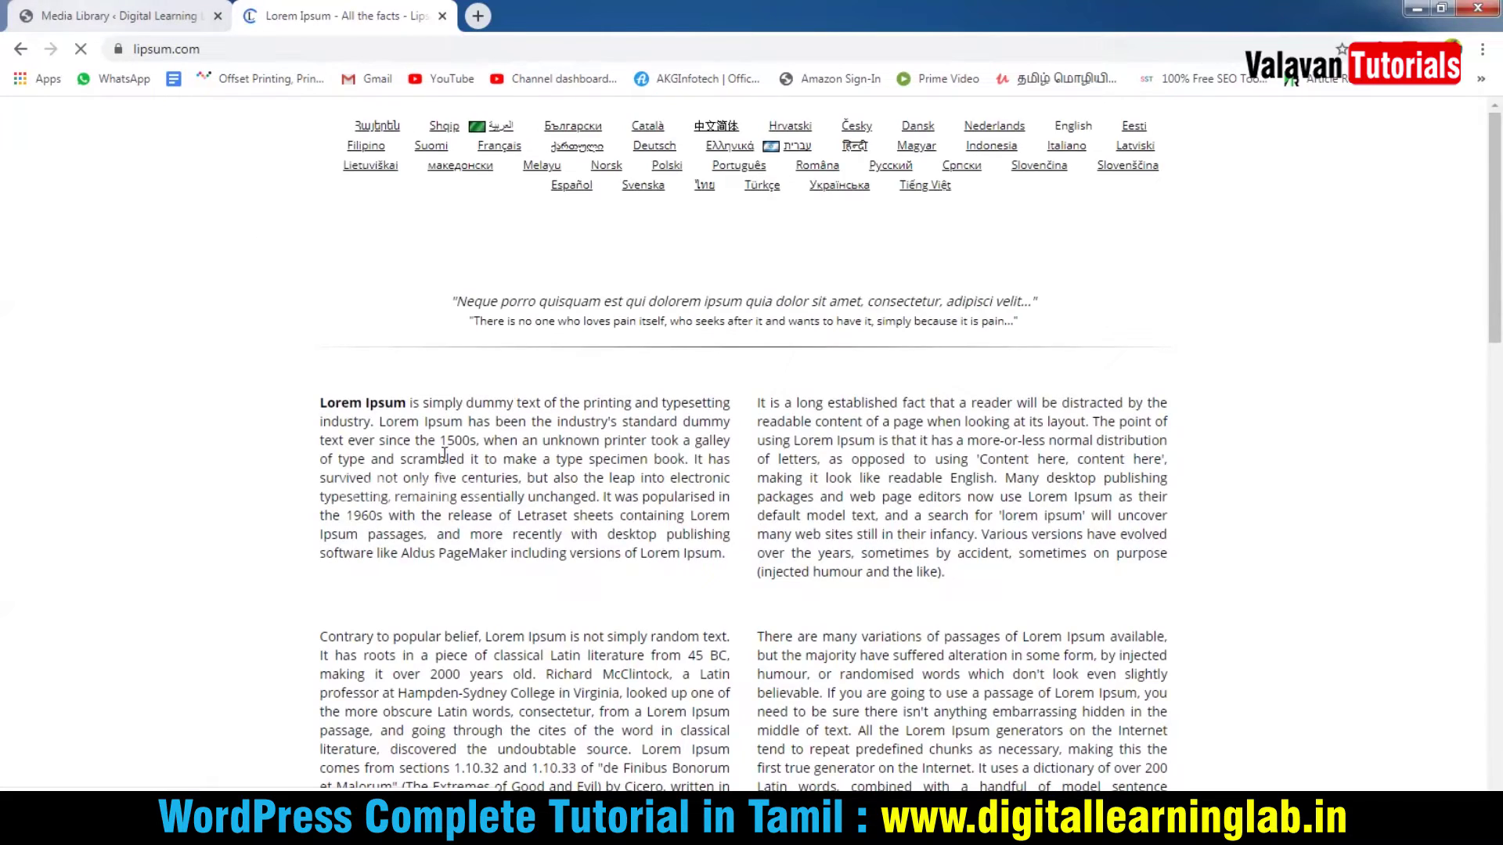
Generate 10 paragraphs of Lorem Ipsum text with the site's generator.
scroll(296, 219, "down", 2)
mouse_move(327, 190)
left_mouse_down()
mouse_move(728, 270)
mouse_move(533, 423)
mouse_move(724, 568)
mouse_move(746, 327)
mouse_move(734, 280)
mouse_move(734, 372)
mouse_move(753, 378)
left_mouse_up()
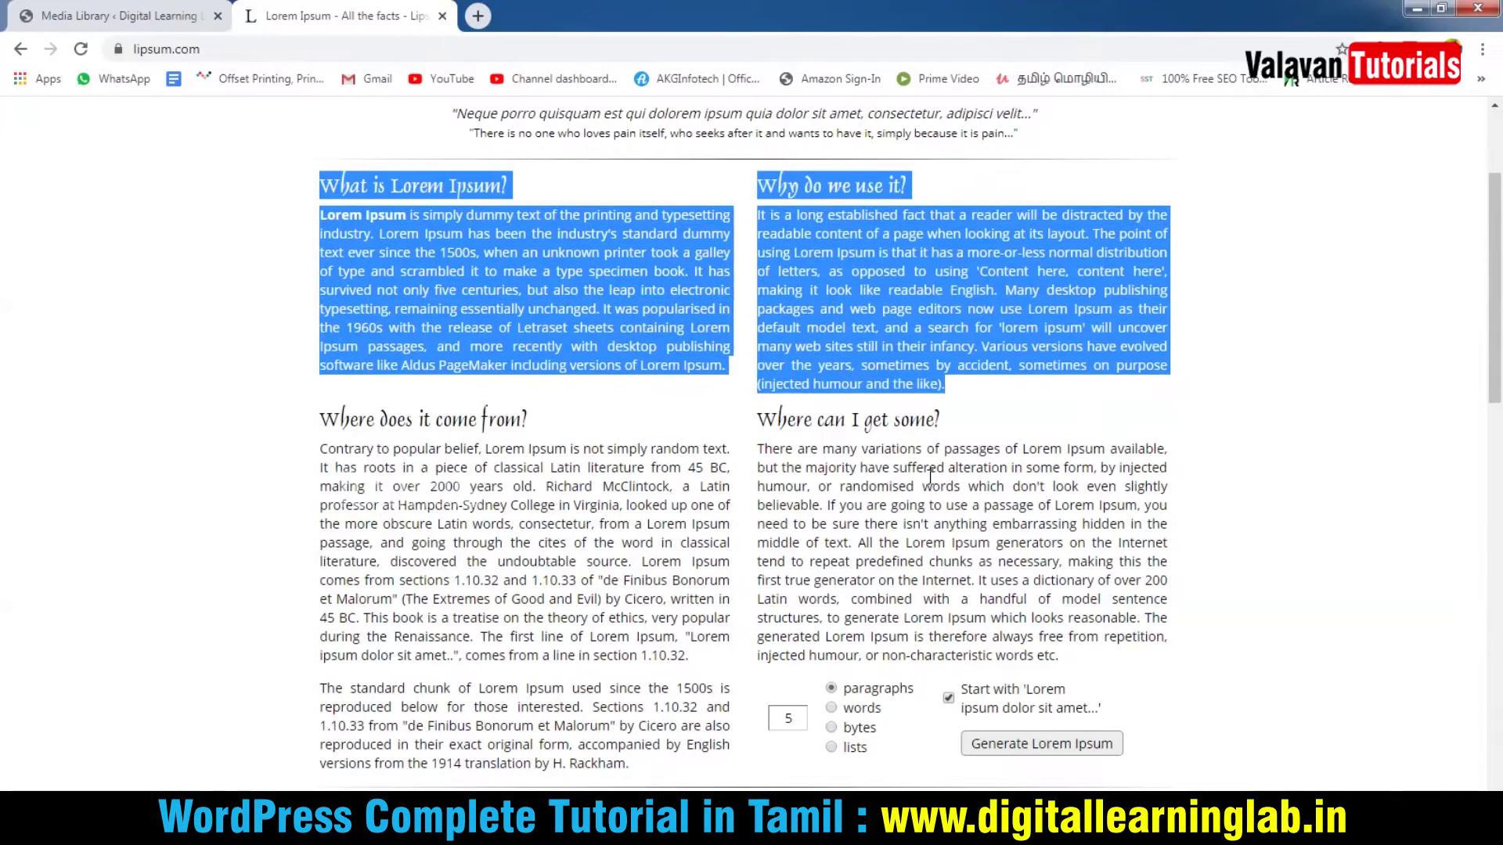
scroll(930, 477, "down", 5)
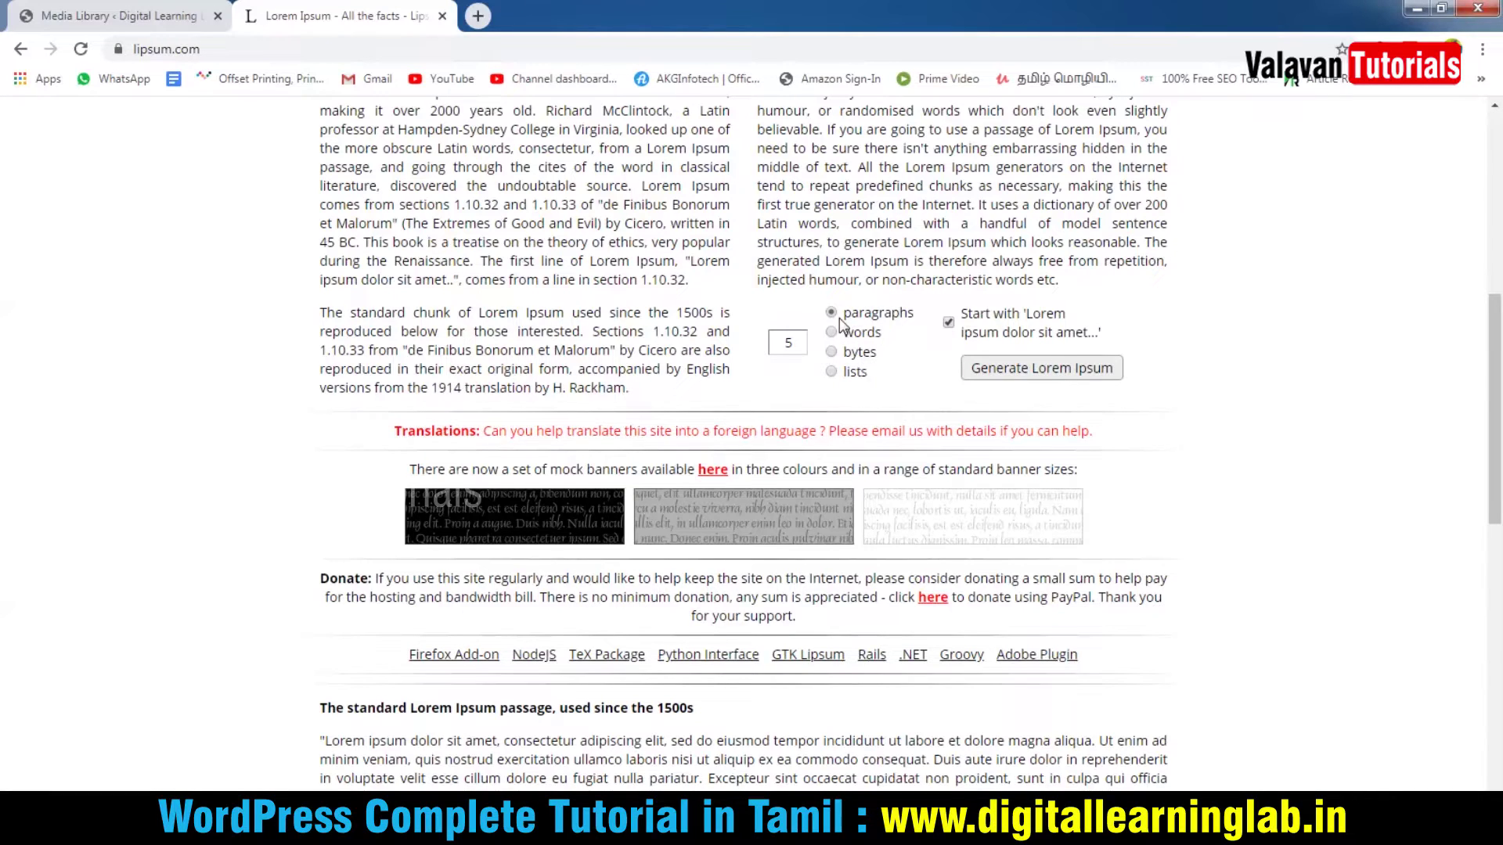
double_click(792, 342)
left_click(831, 336)
left_click(832, 314)
double_click(790, 343)
type("10")
left_click(980, 368)
Select and copy all the generated Lorem Ipsum paragraphs, from the first line through the last.
scroll(321, 210, "down", 2)
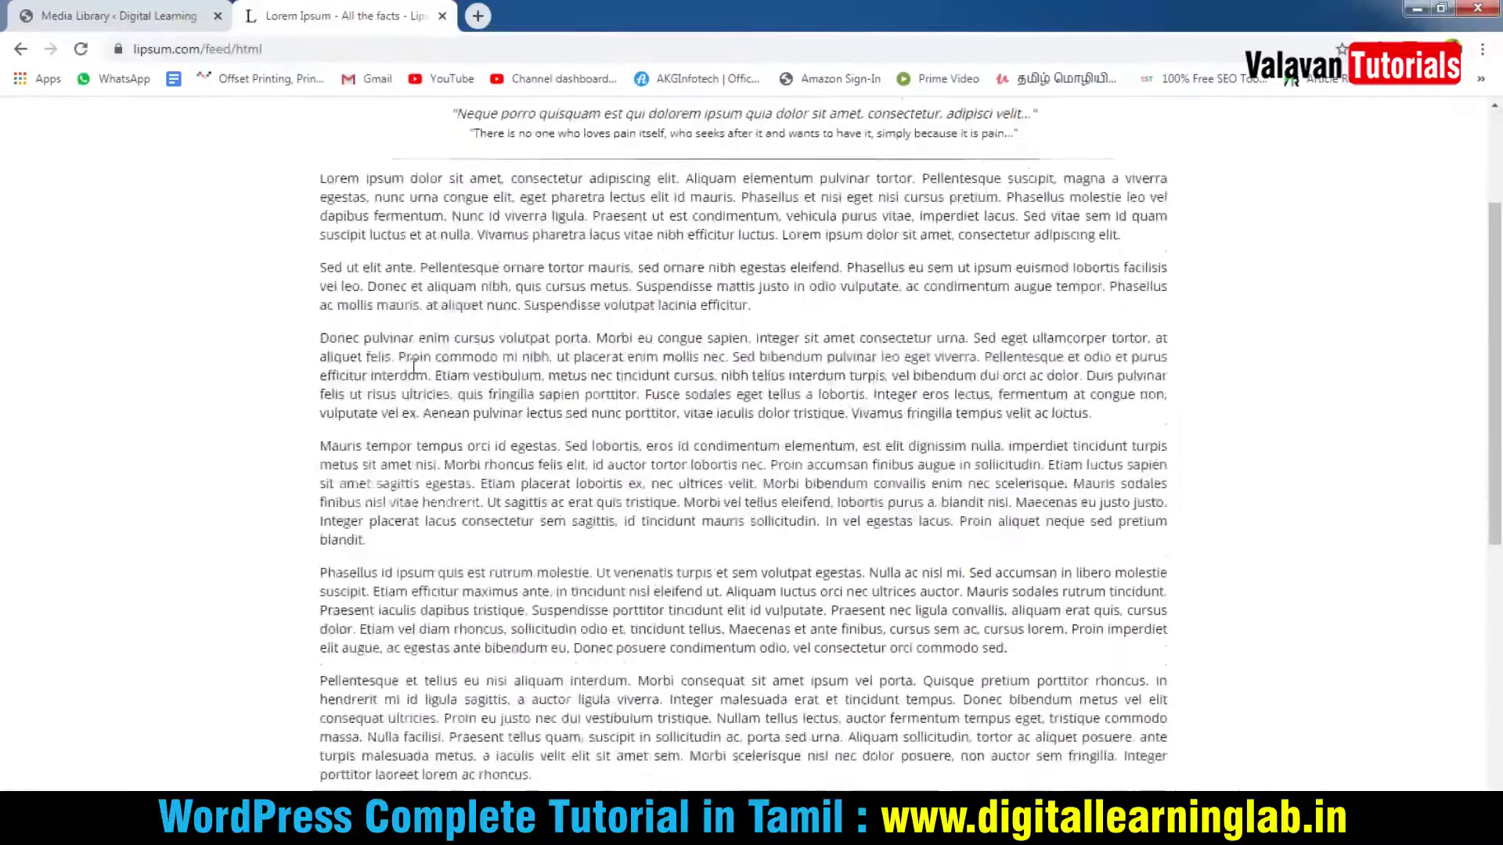
left_click_drag(322, 183, 783, 540)
scroll(853, 543, "down", 6)
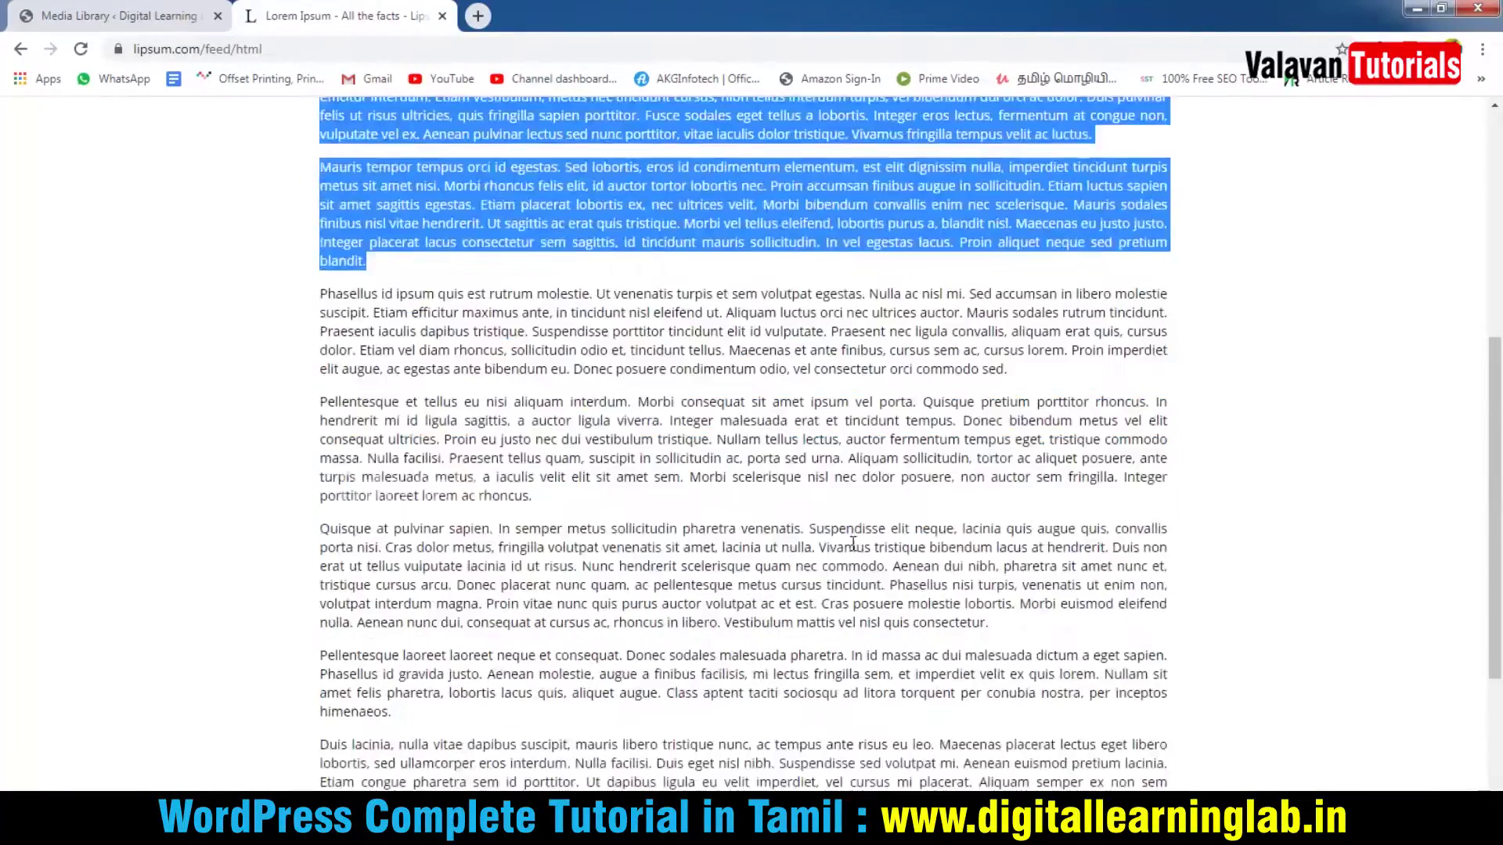
left_click(665, 699, "shift")
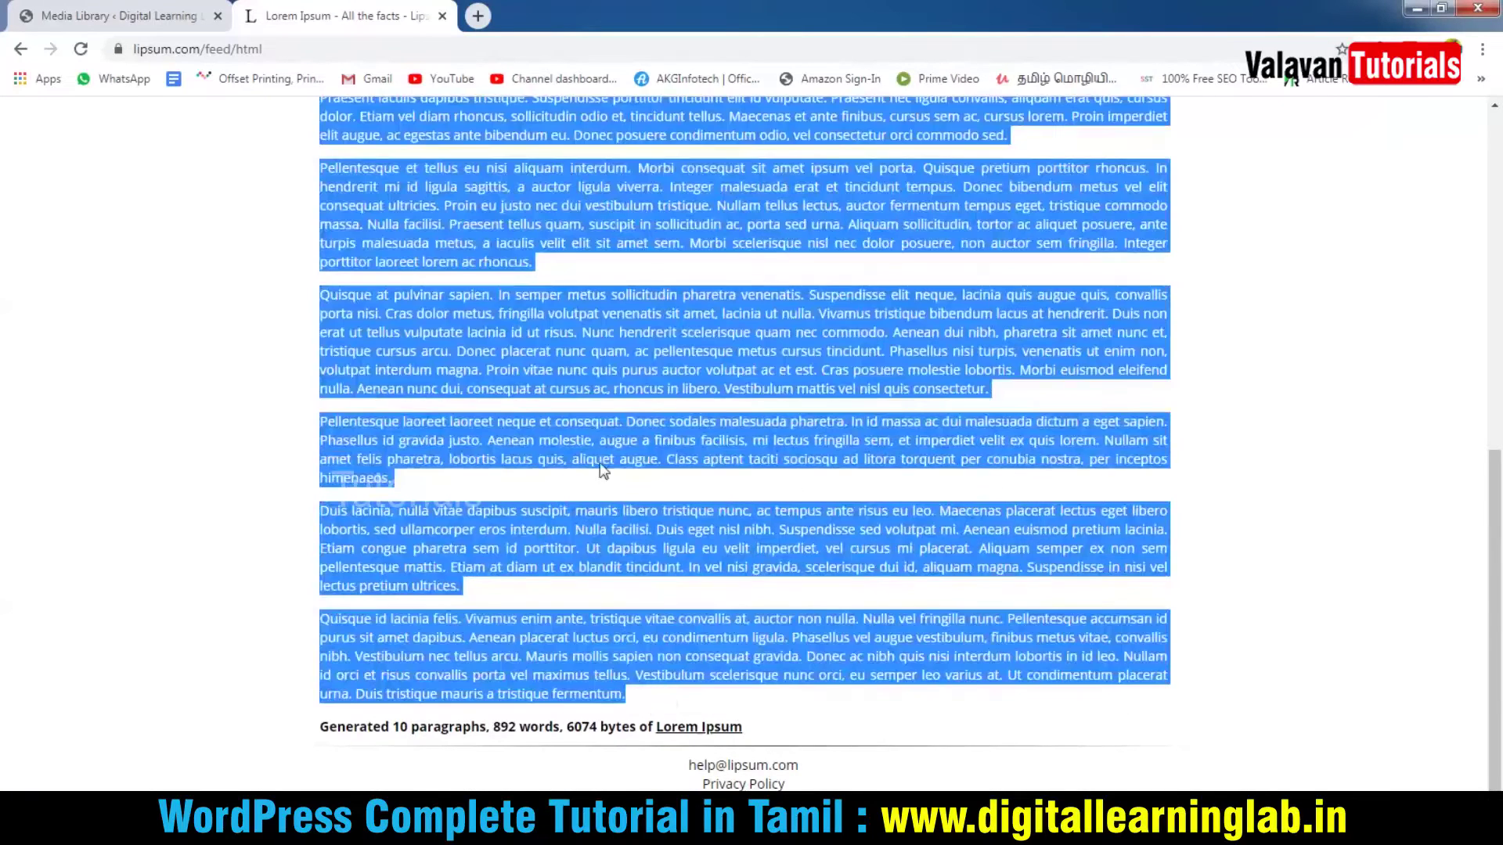
Return to the WordPress admin and create a new post titled "Text".
left_click(154, 11)
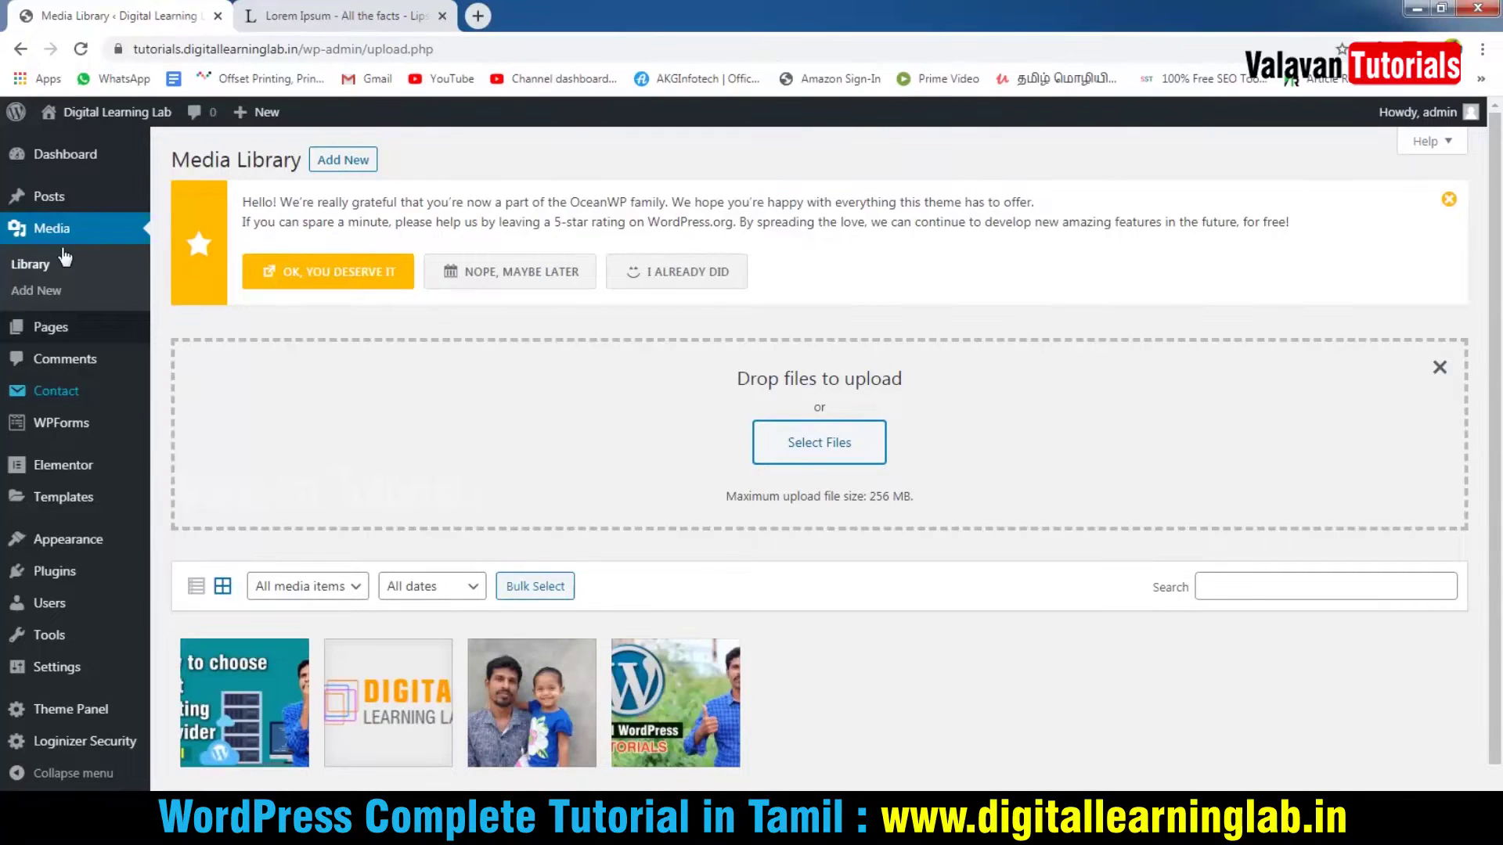
left_click(53, 197)
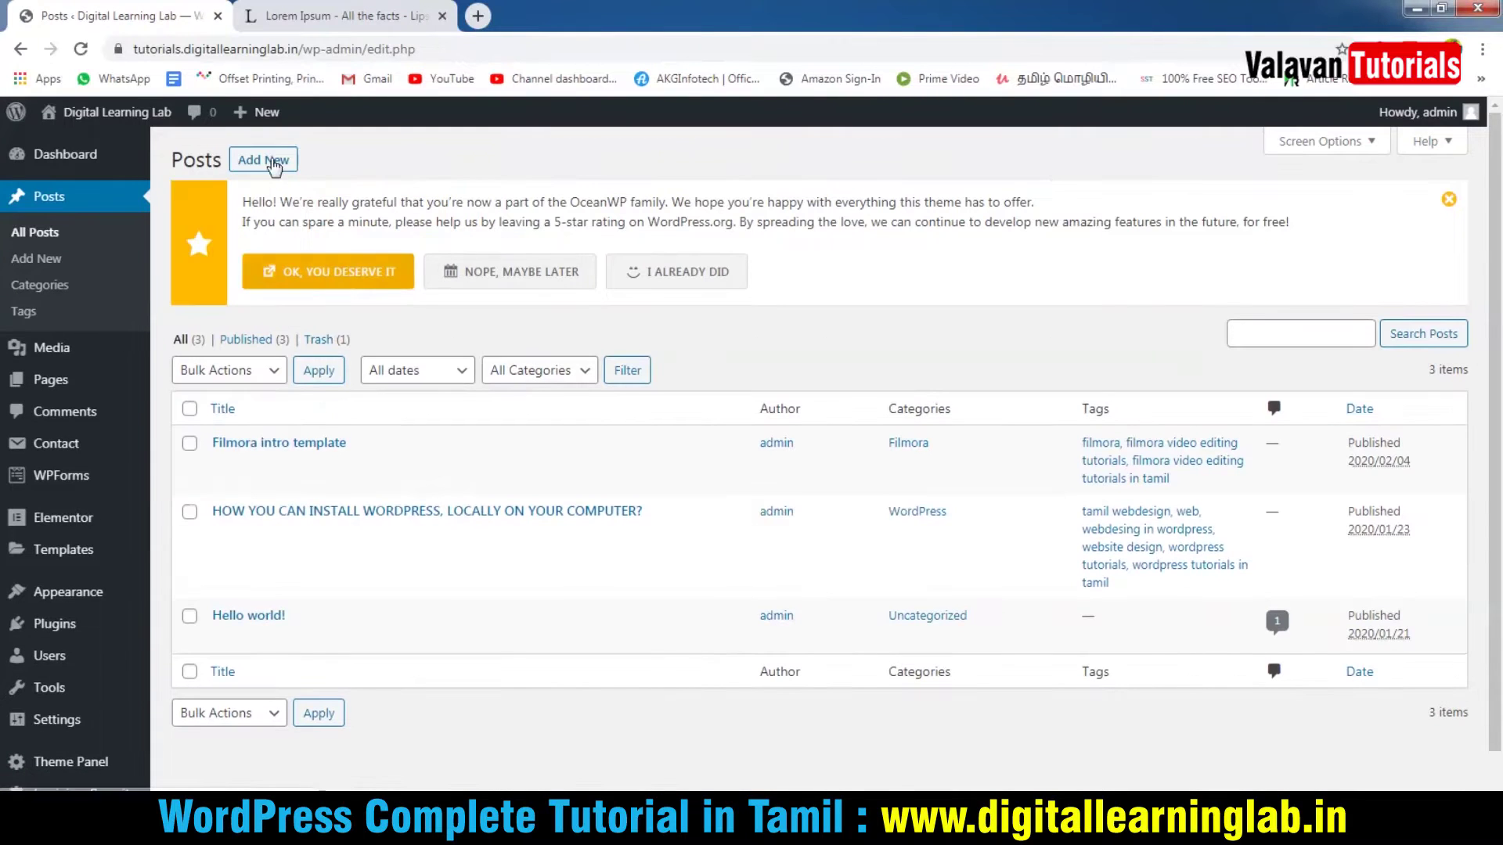
left_click(273, 164)
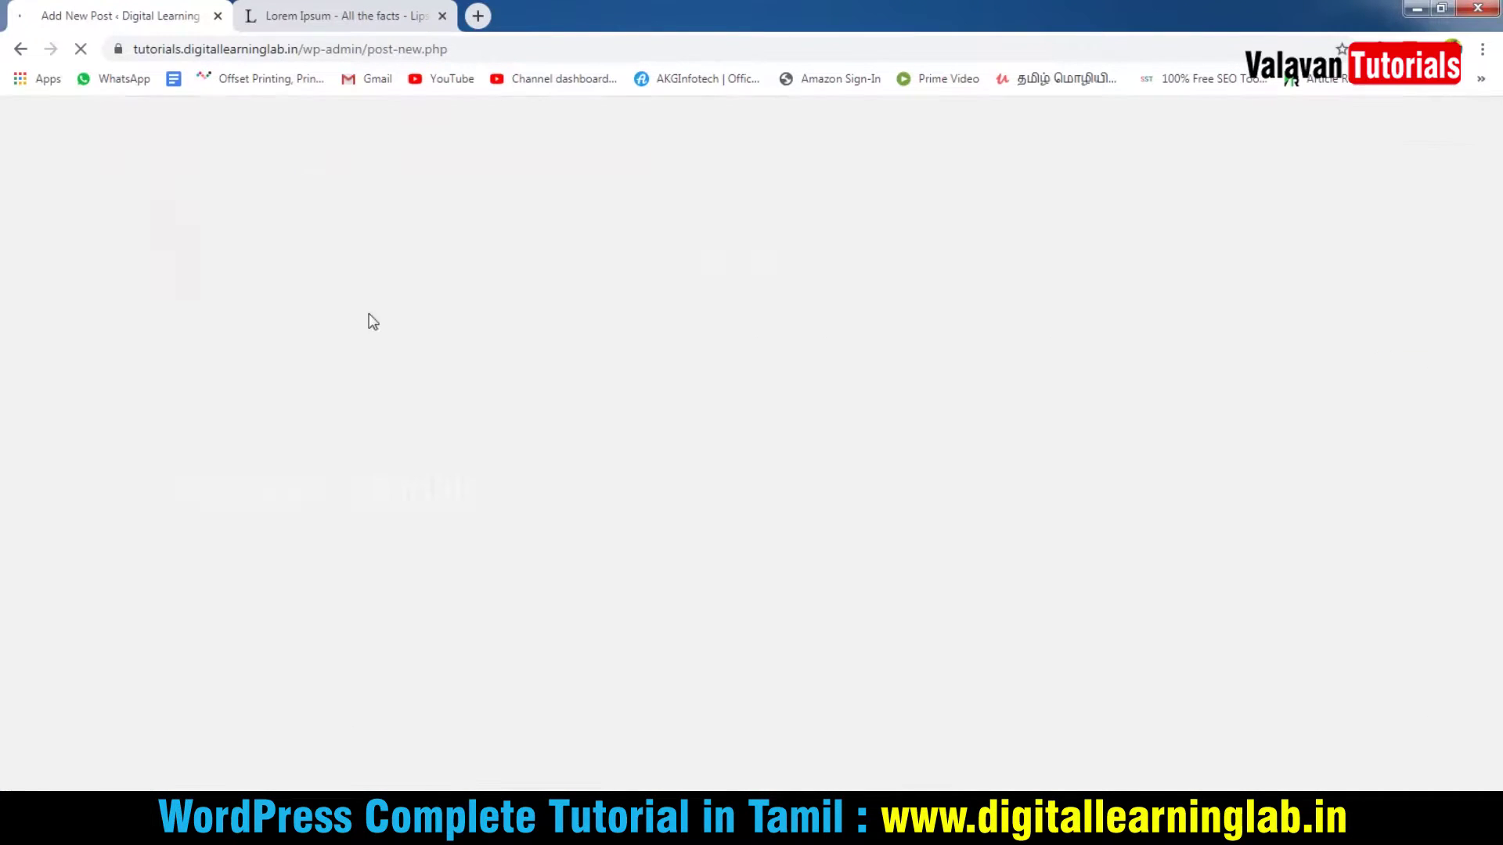
type("Text")
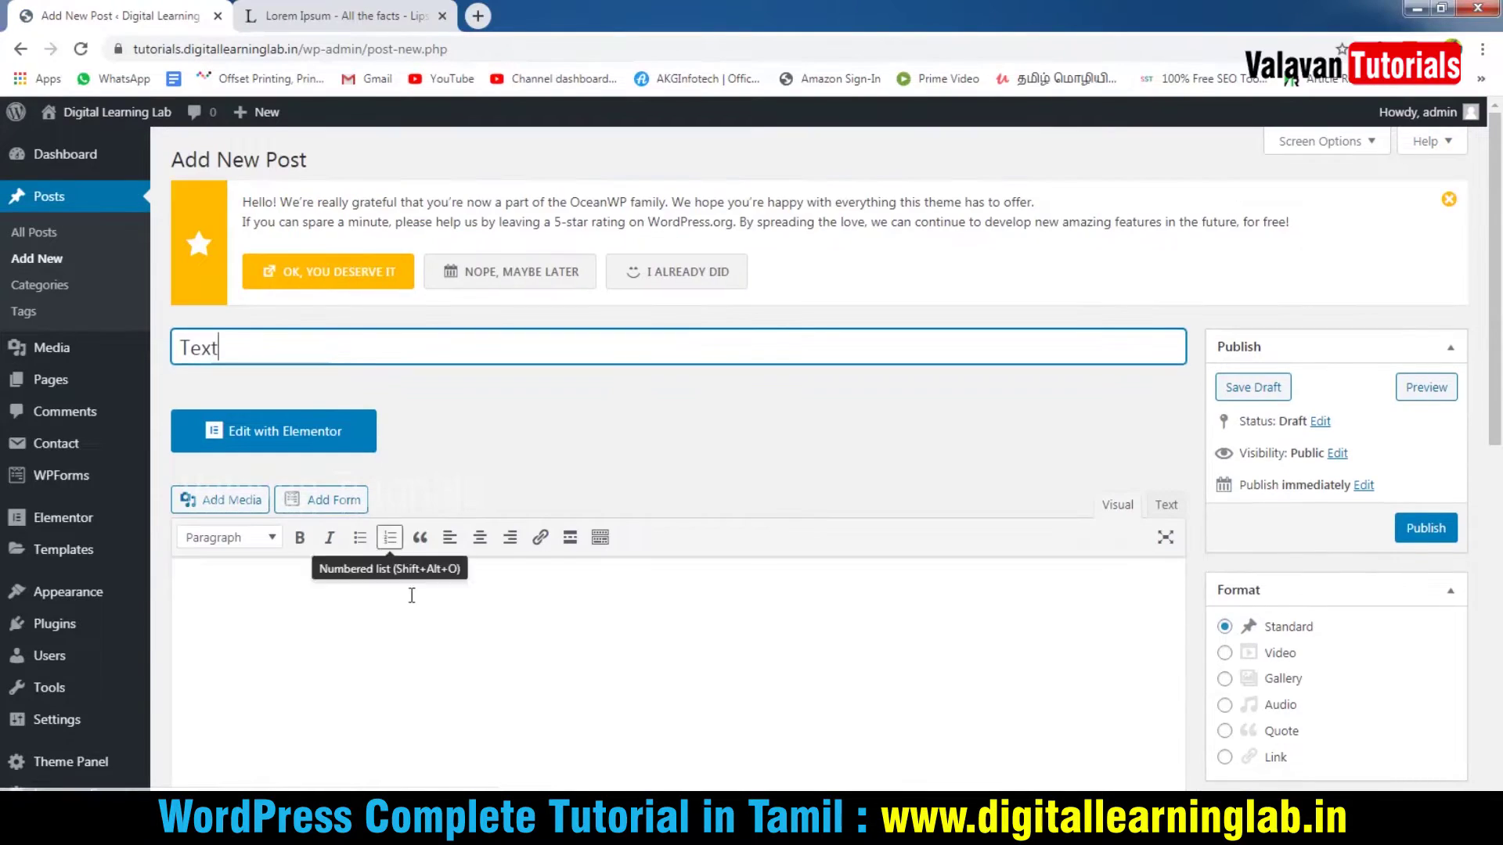
Paste the copied Lorem Ipsum paragraphs into the post body and assign the post to the Web Hosting category.
scroll(384, 583, "down", 2)
left_click(370, 576)
key("ctrl+v")
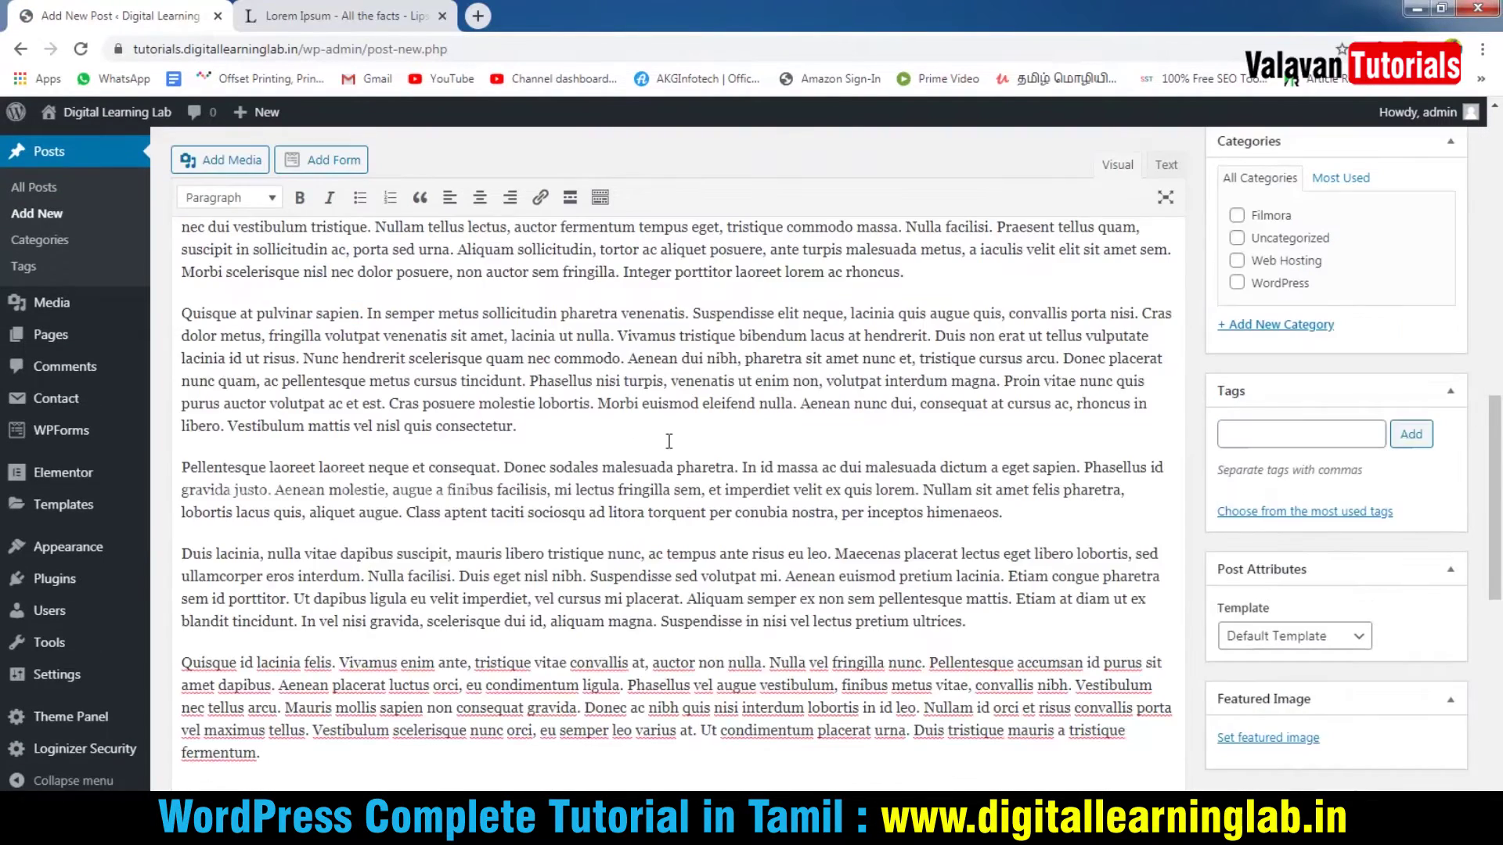
scroll(670, 440, "up", 2)
left_click(1237, 460)
Set How-to-choose-best-Hosting-Provider-copy.jpg from the media library as the post's featured image.
scroll(794, 342, "down", 5)
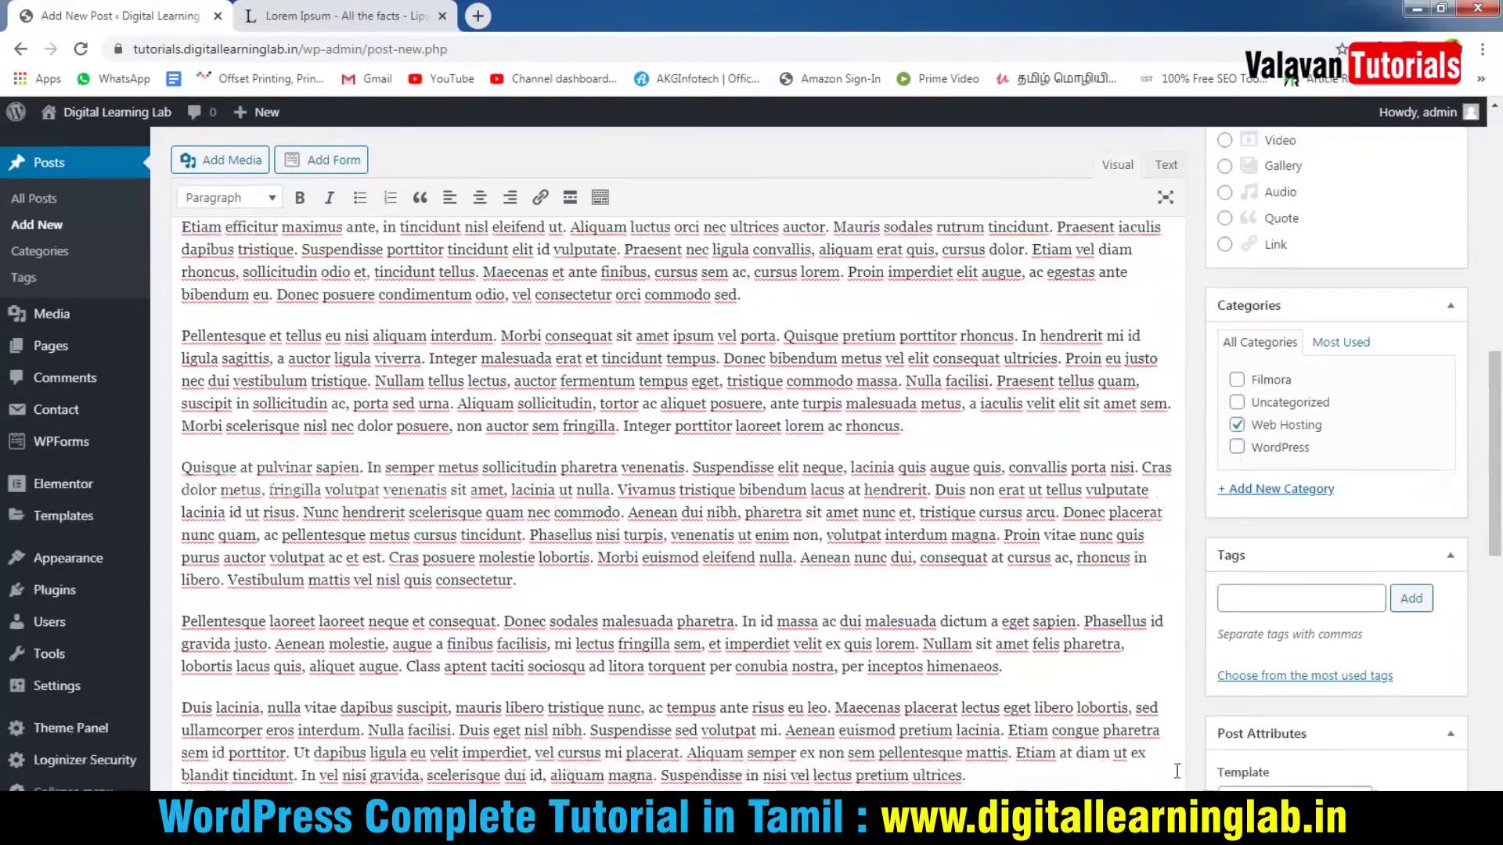
scroll(632, 560, "down", 5)
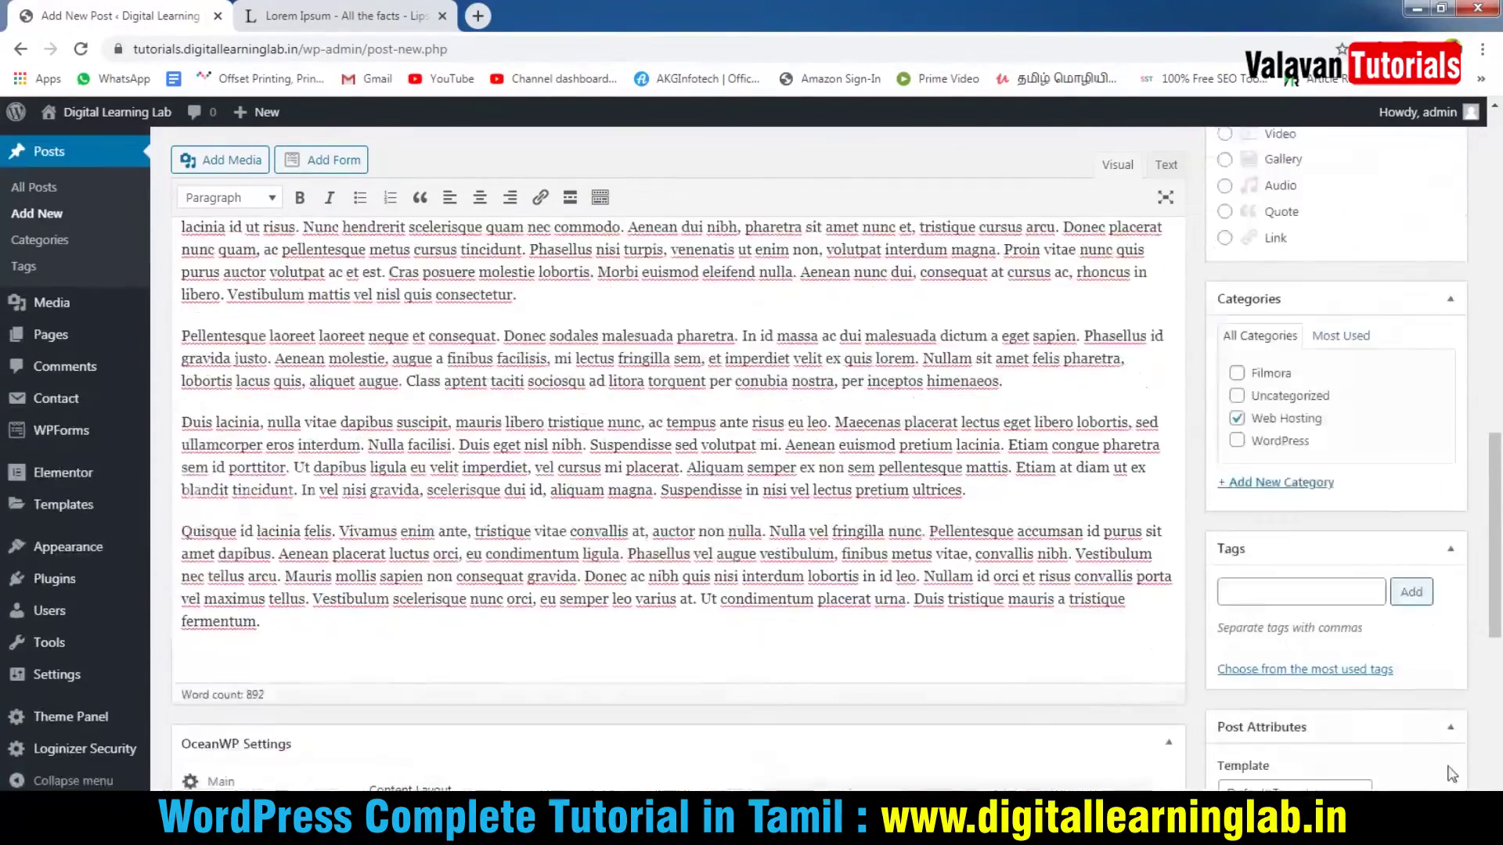
left_click(1251, 748)
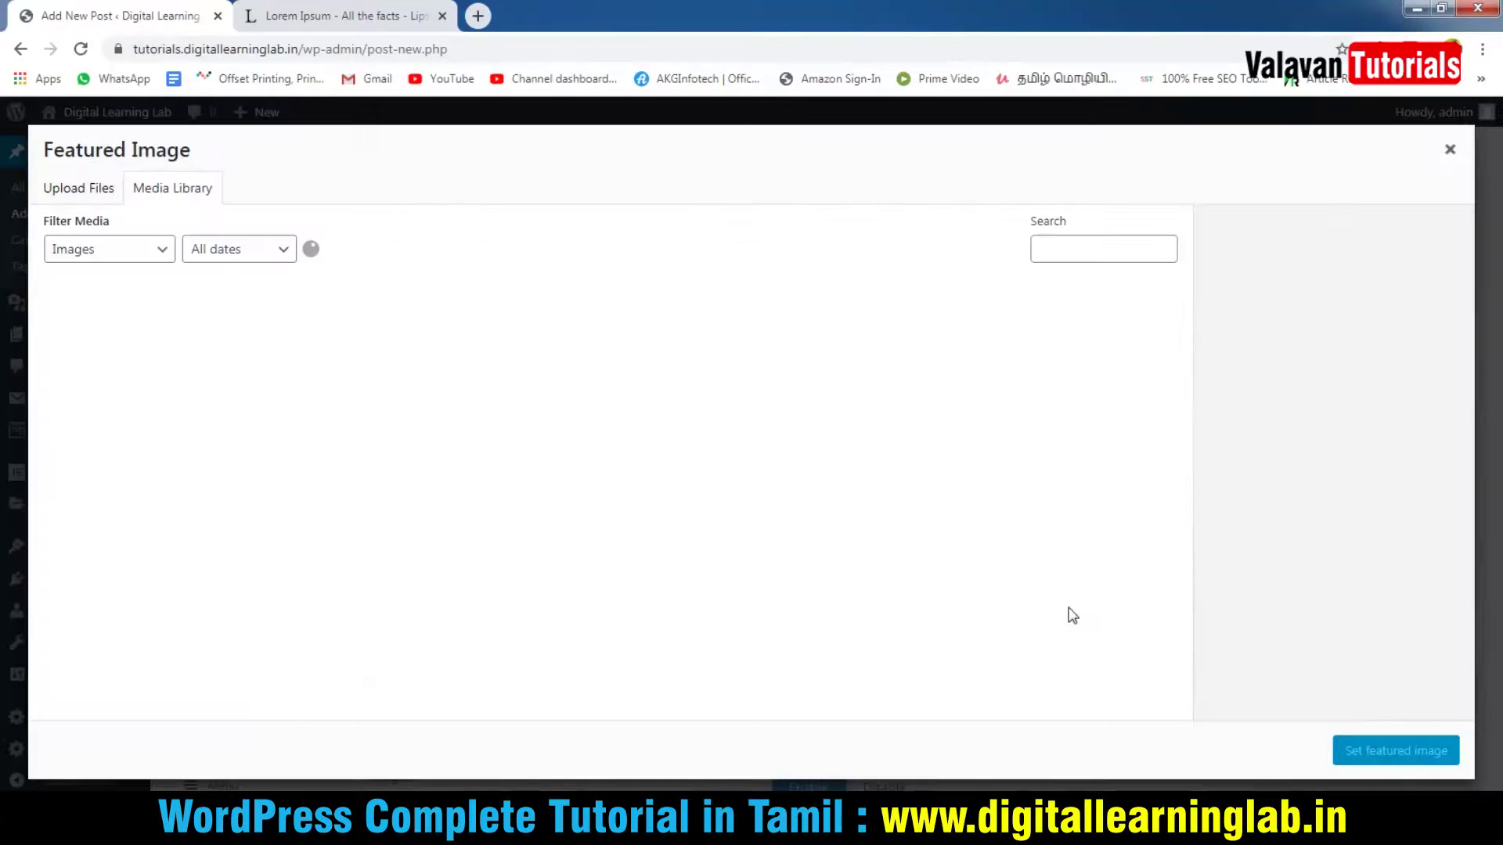
left_click(117, 344)
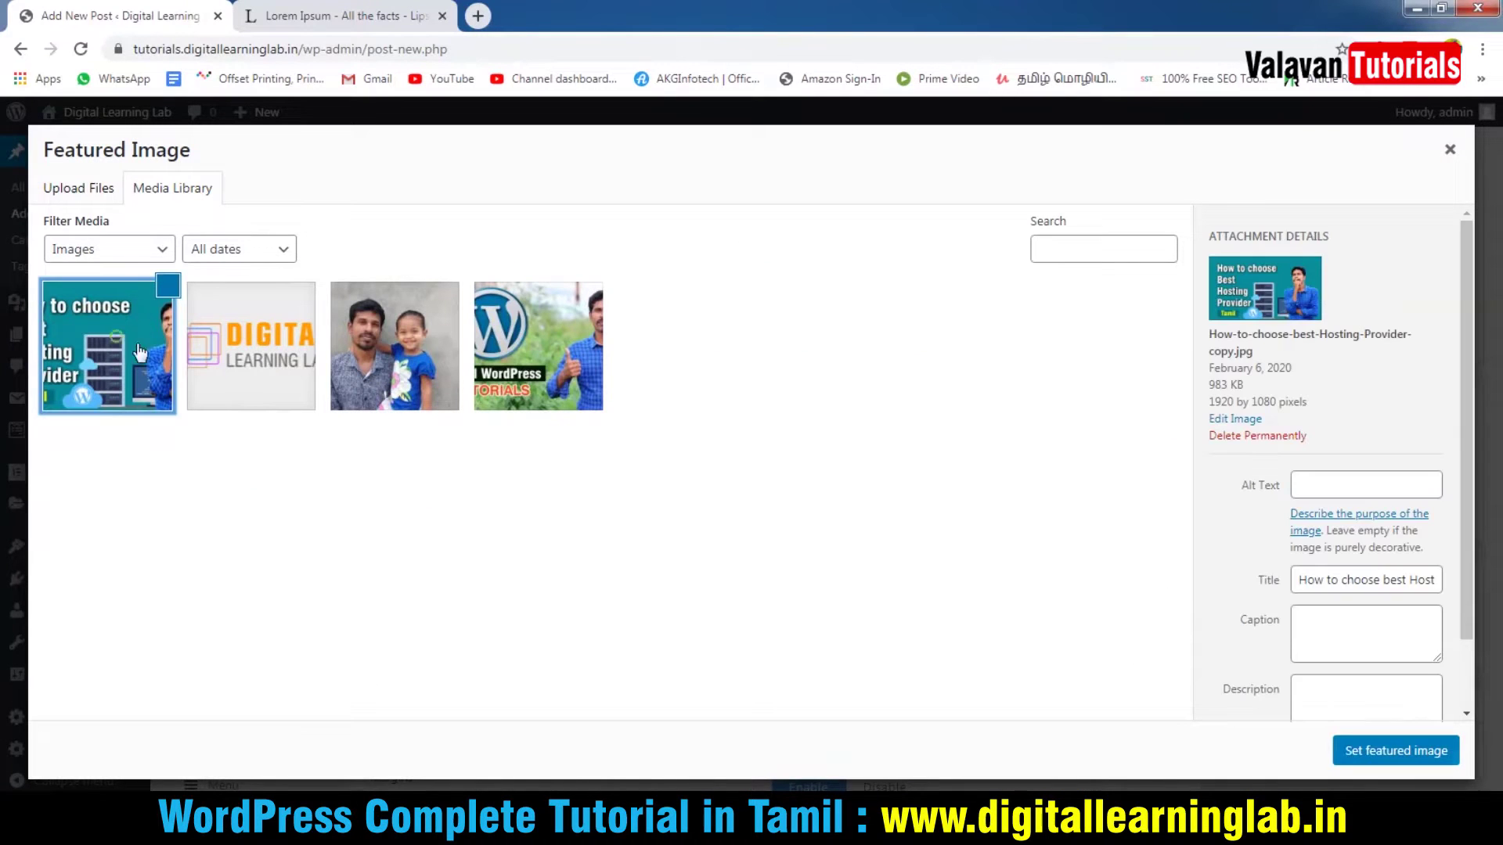
left_click(1344, 750)
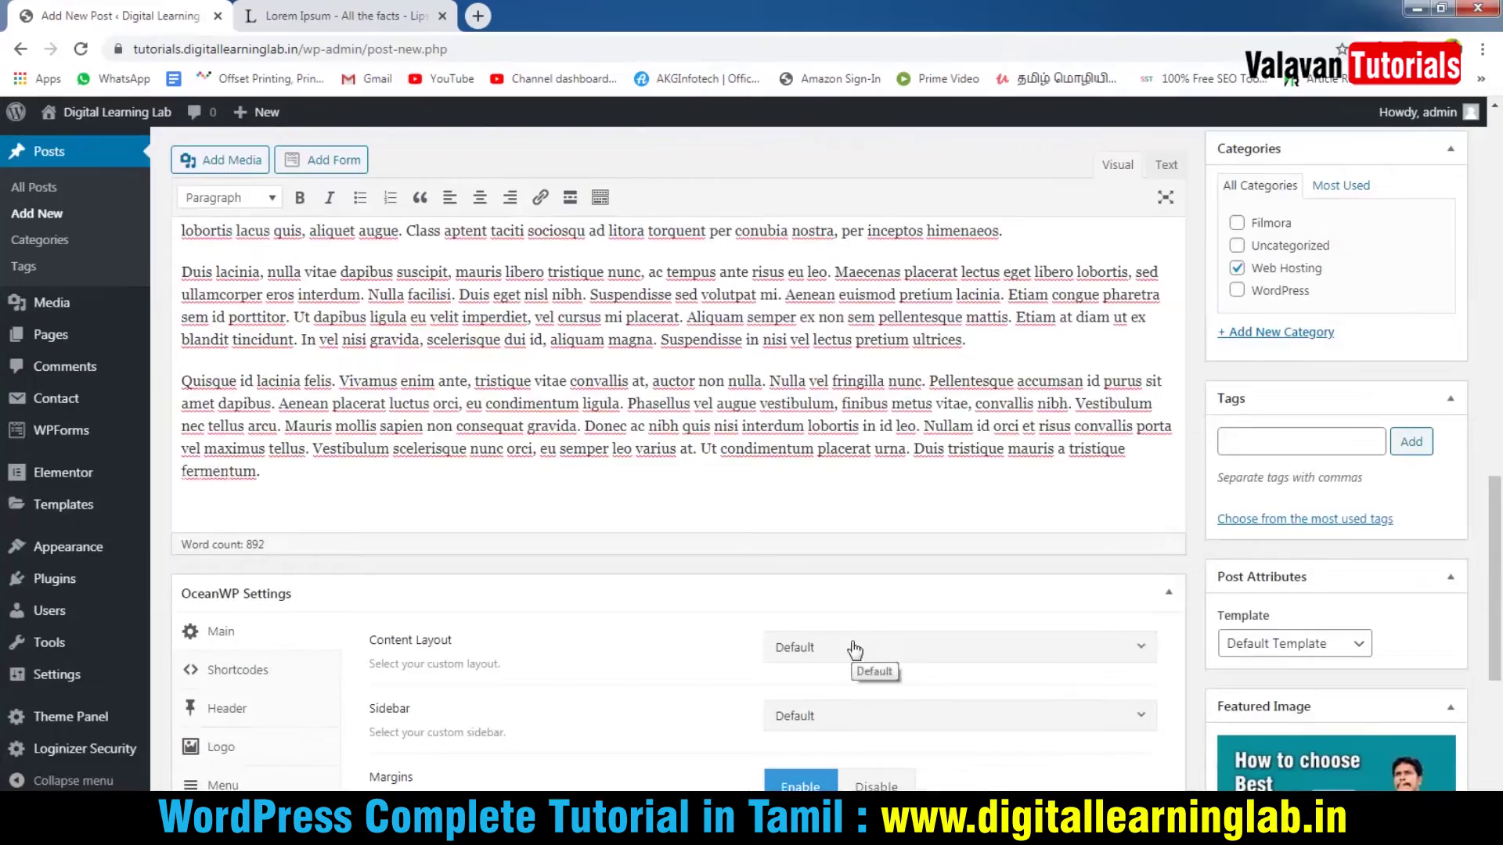
scroll(1018, 665, "down", 3)
Insert install-WordPress-copy.jpg from the media library on a new line after the post's first paragraph.
scroll(815, 591, "up", 15)
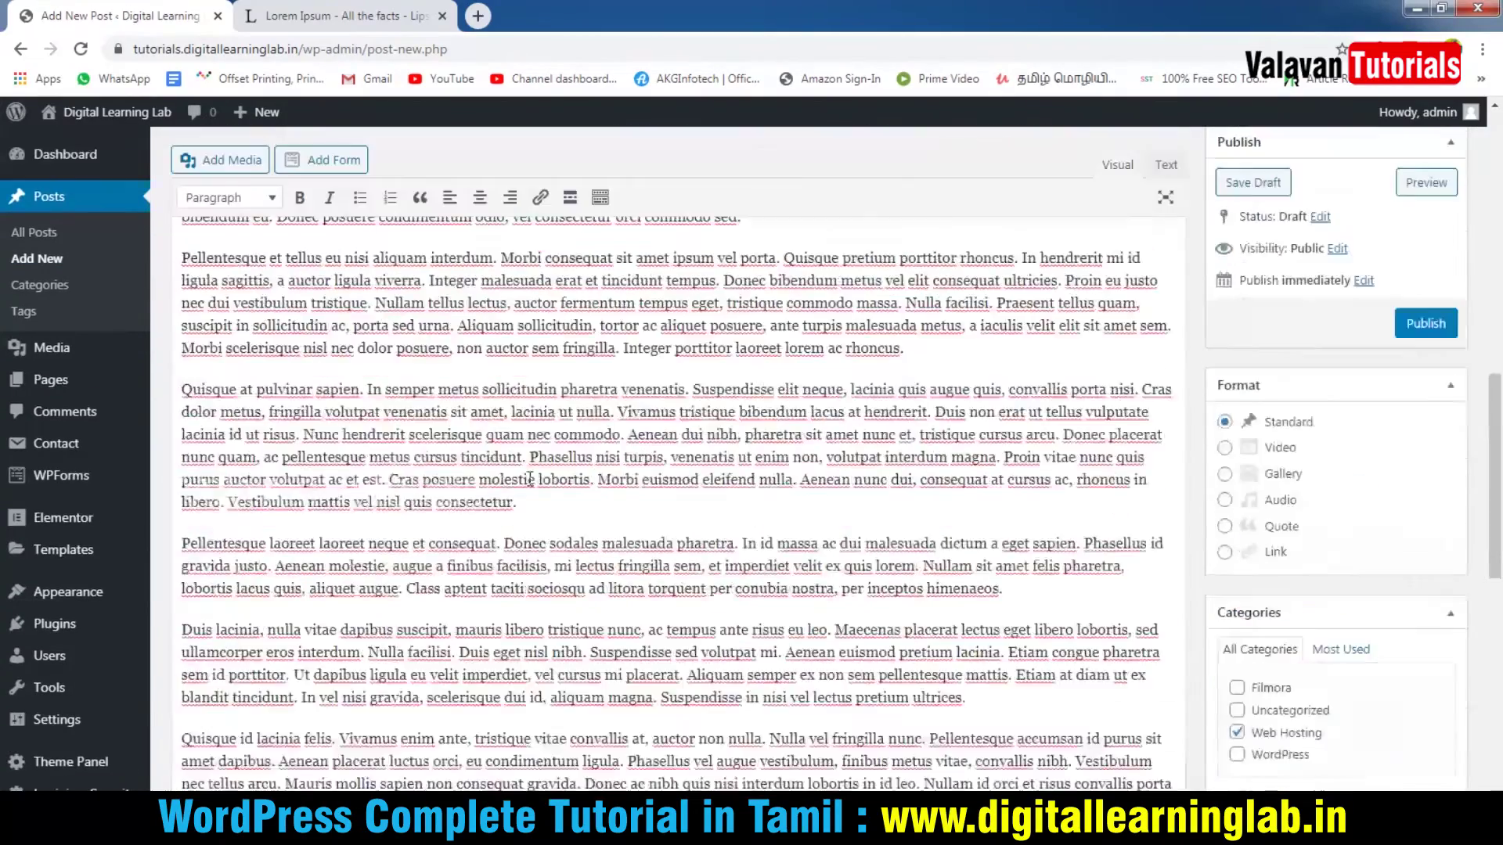
scroll(769, 335, "up", 10)
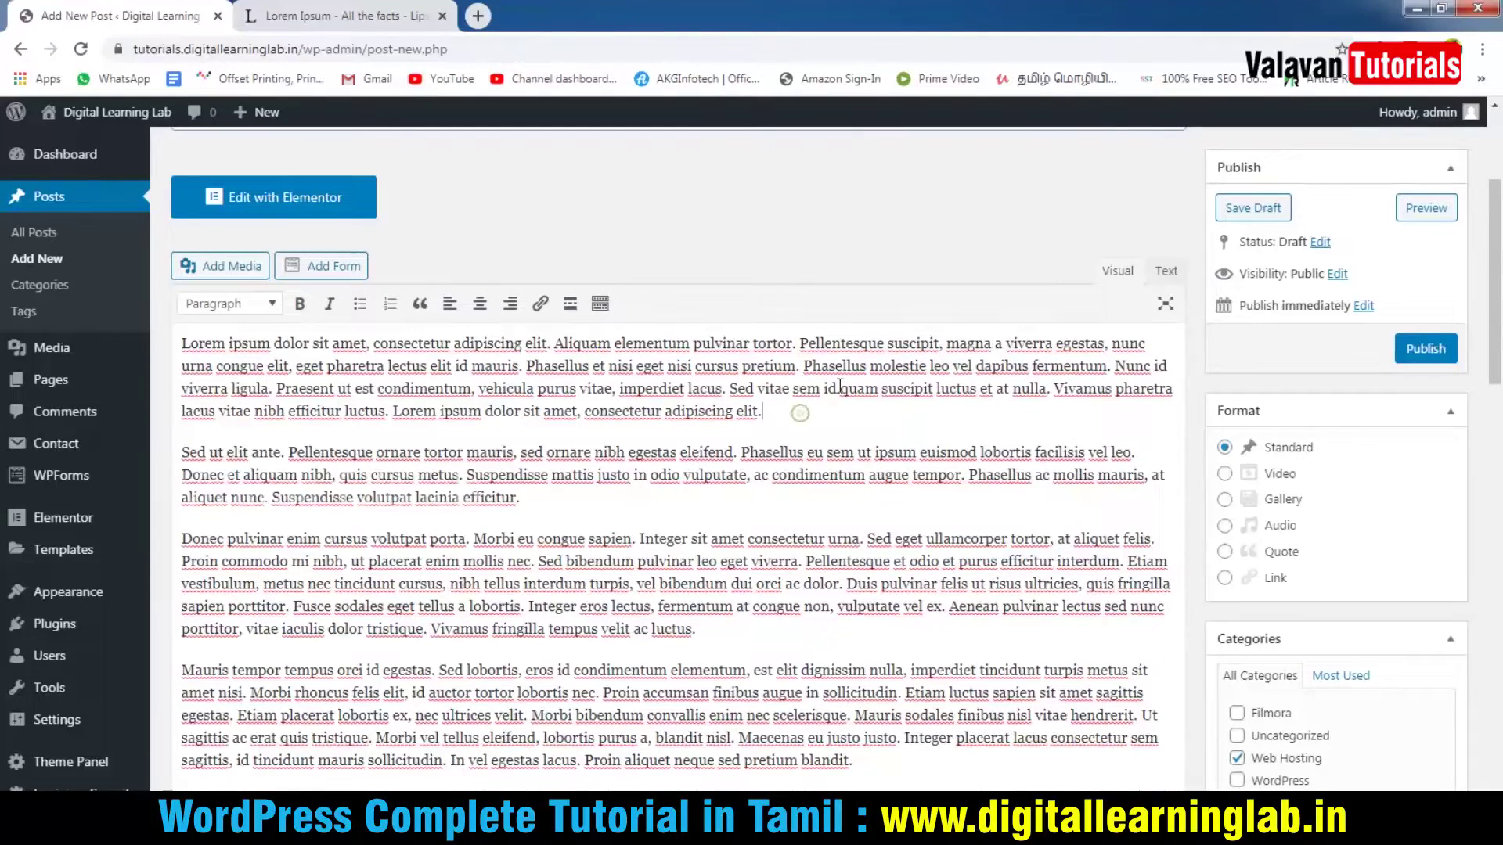
left_click(783, 409)
key("Return")
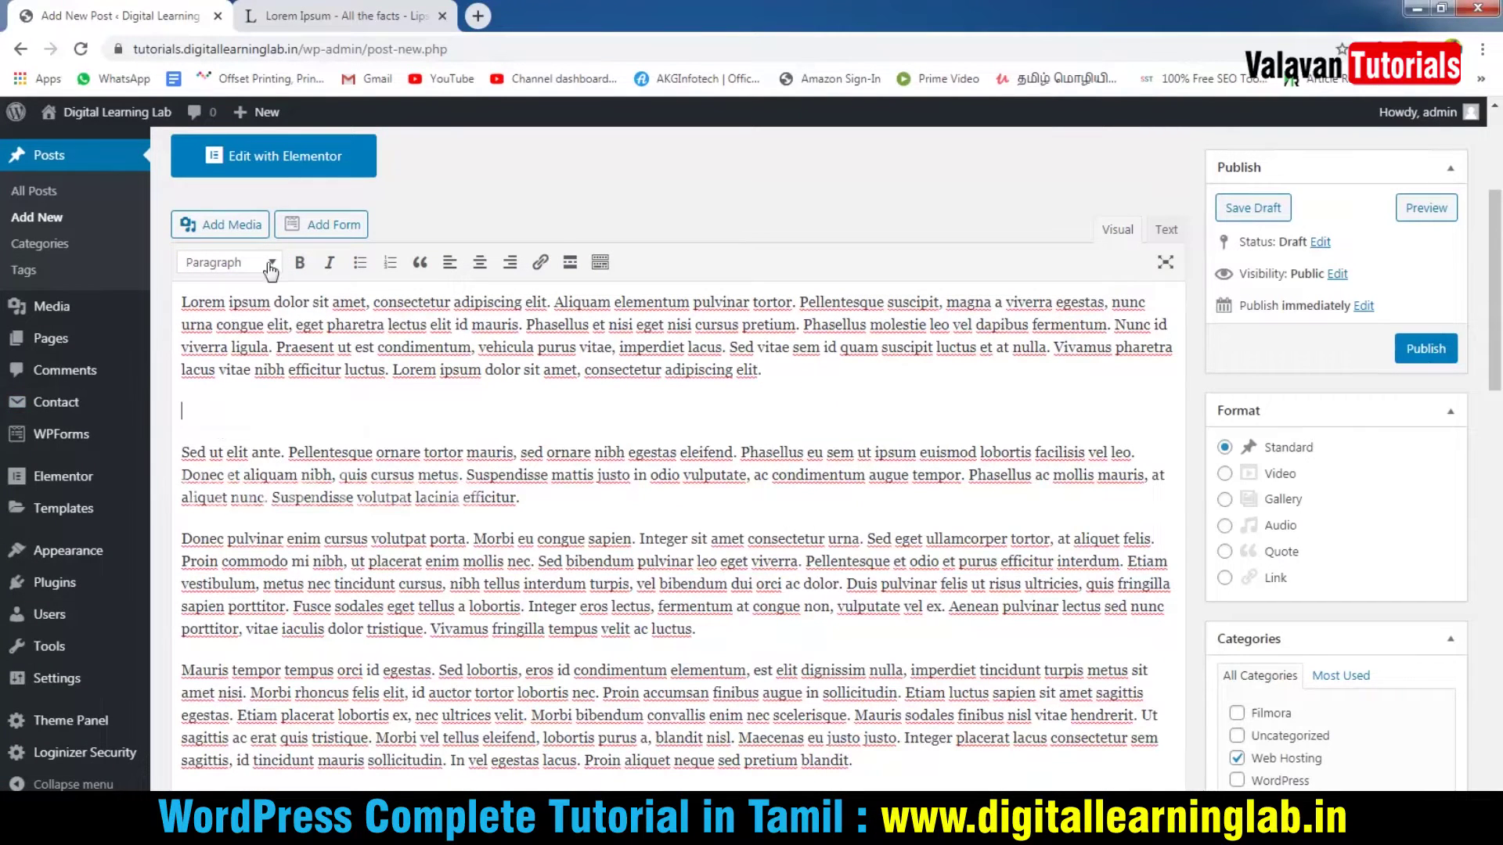
left_click(239, 226)
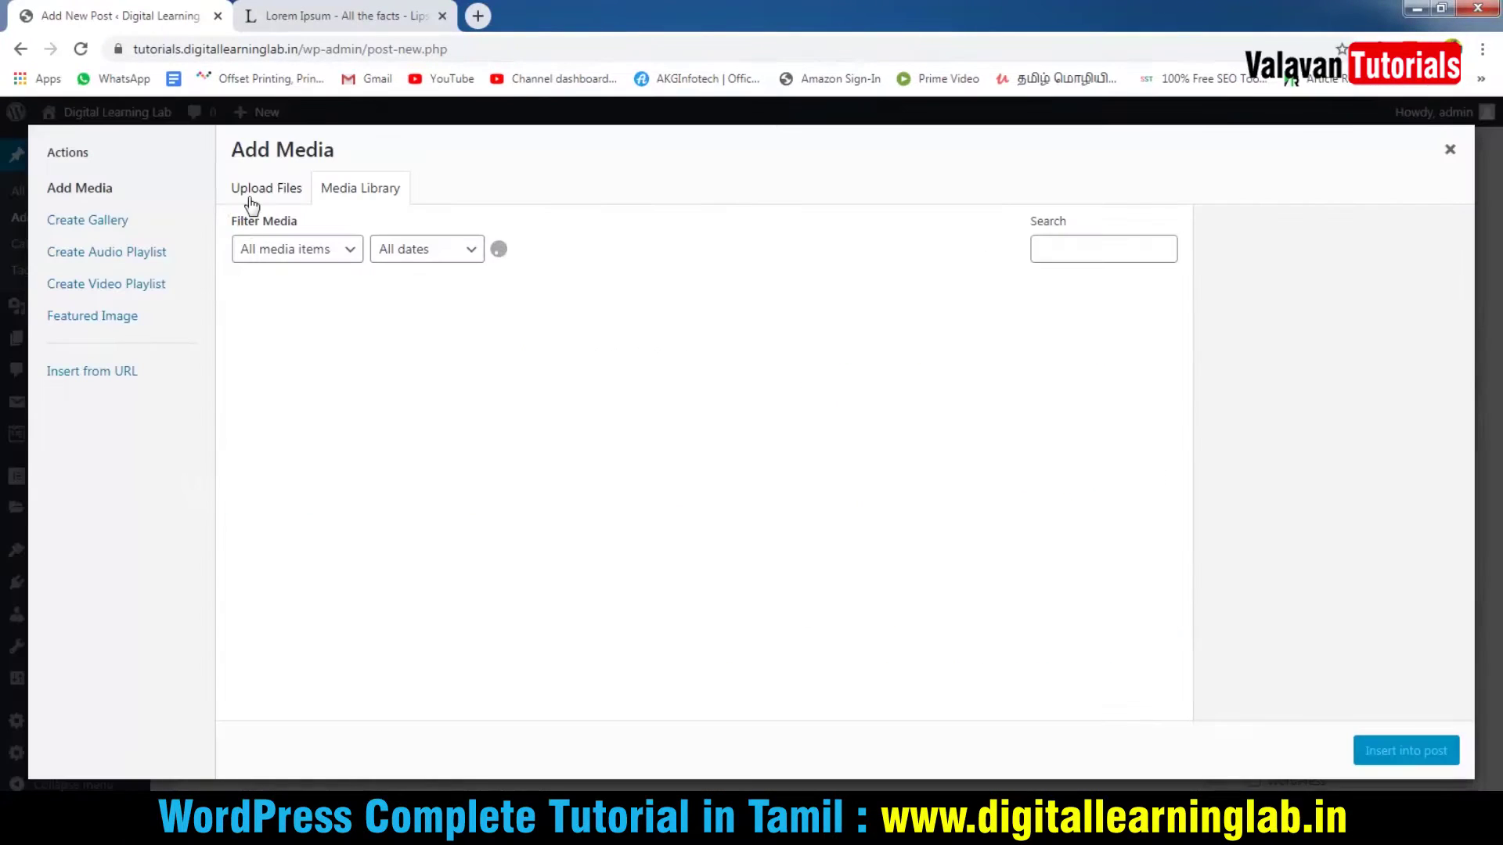
left_click(257, 193)
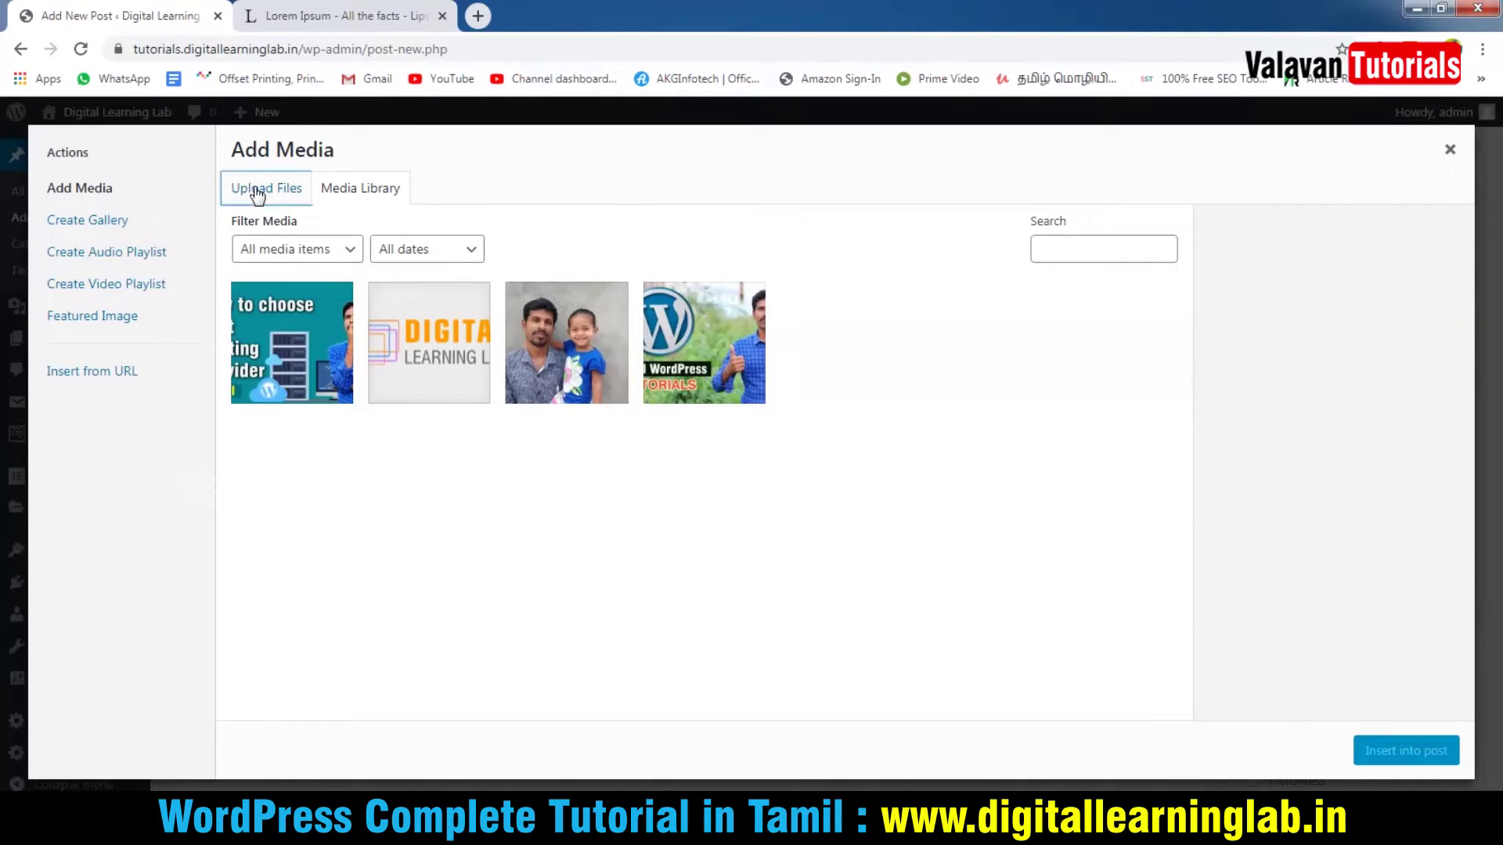
left_click(362, 193)
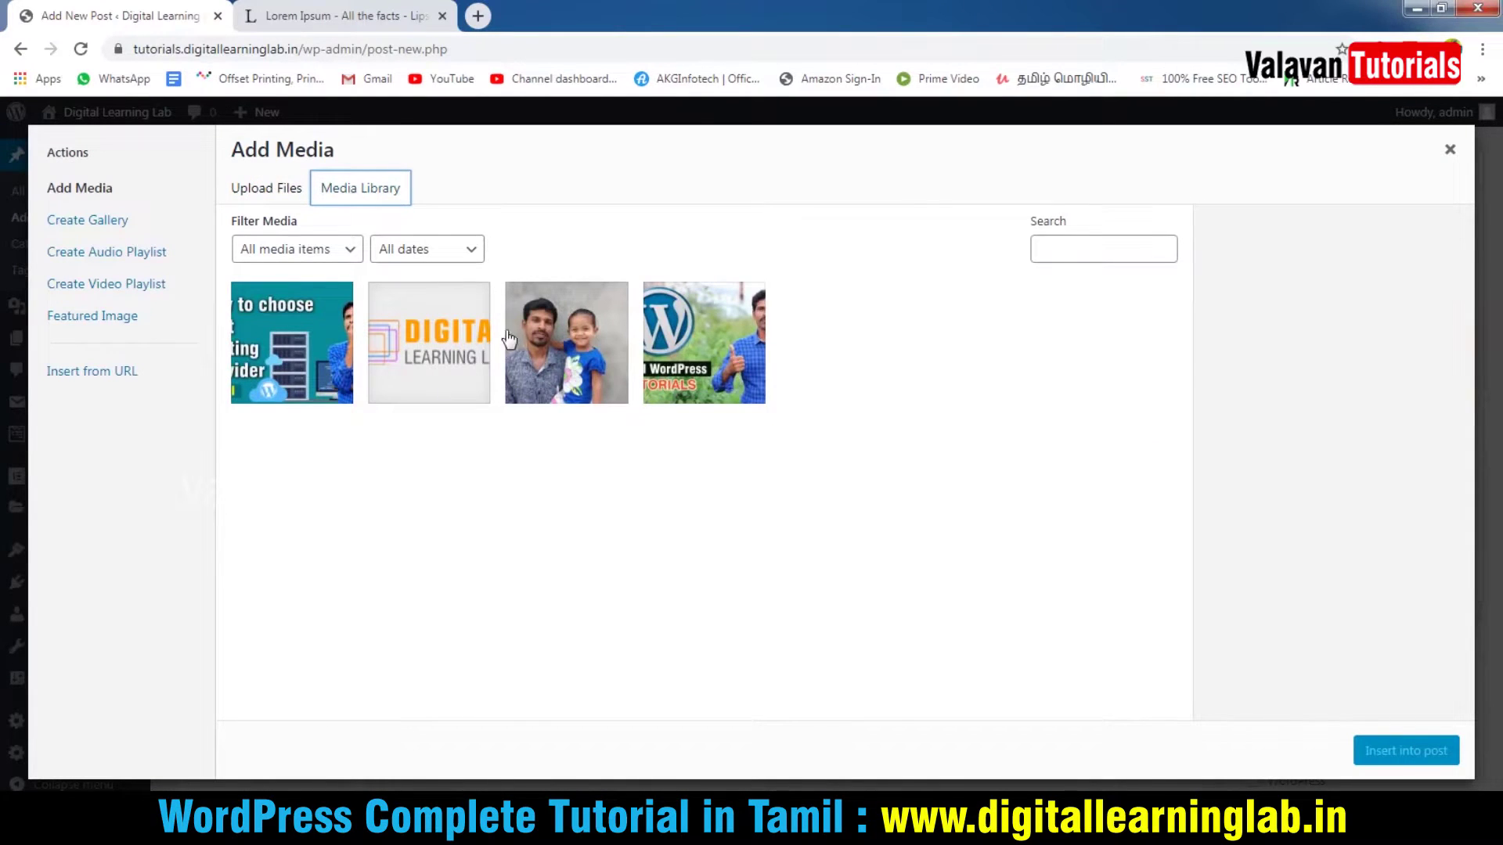
left_click(708, 350)
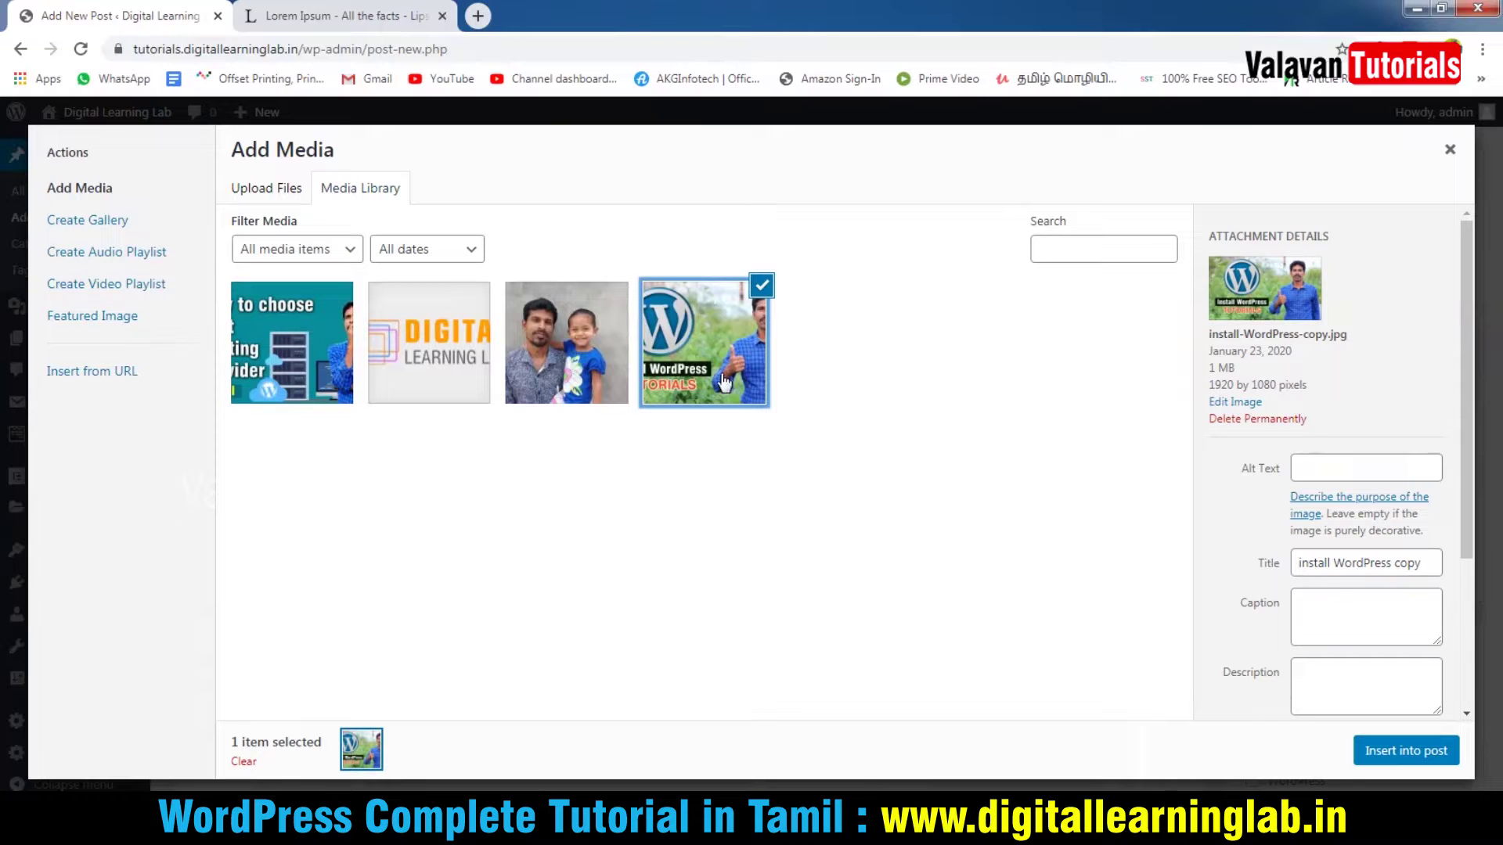
left_click(1413, 750)
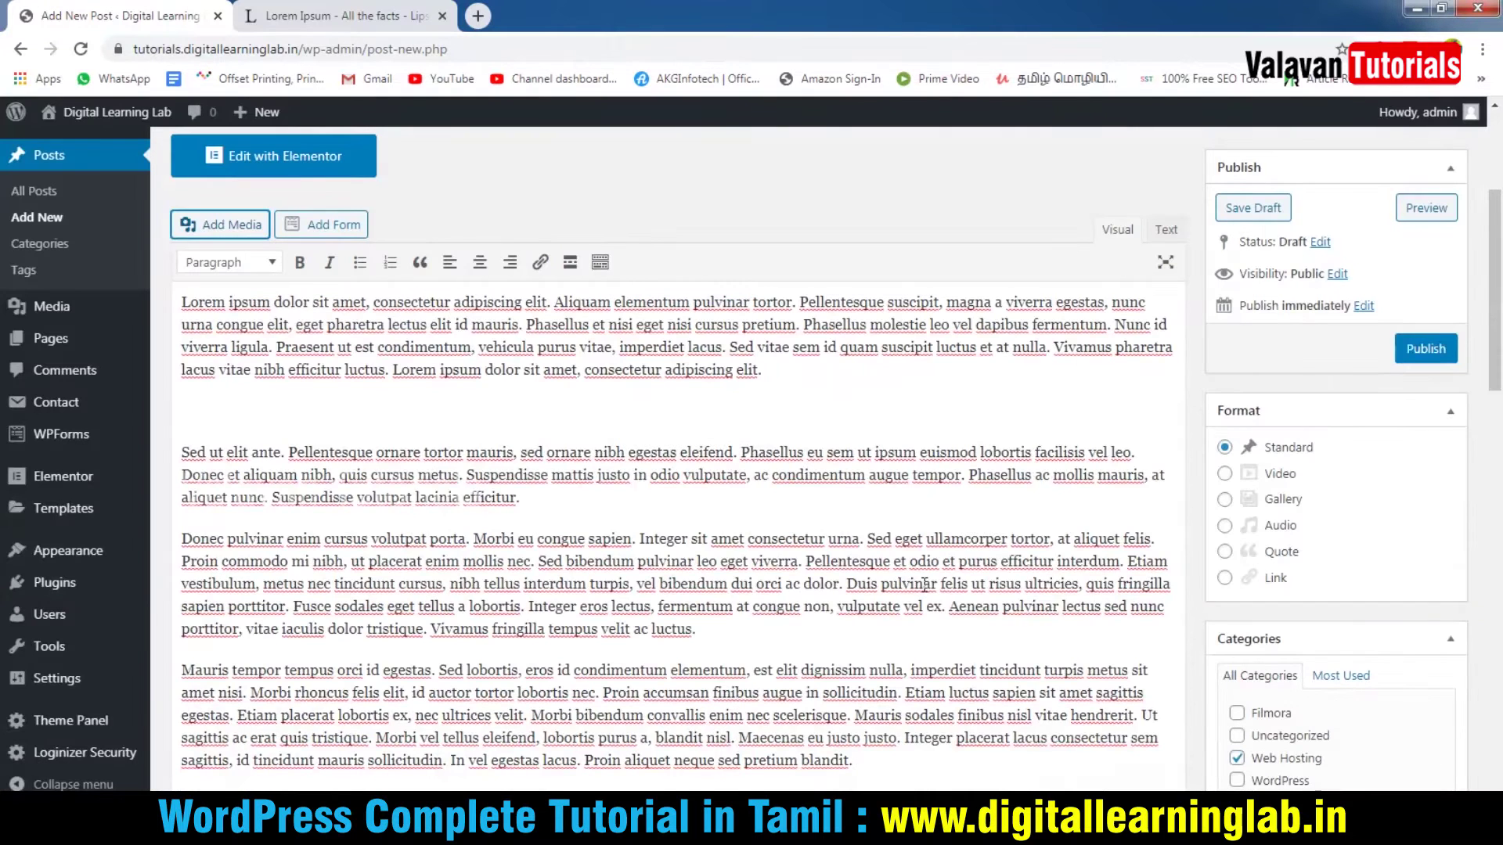
Change the inserted Install WordPress image's size to Full Size – 1920 × 1080 and update it.
left_click(324, 458)
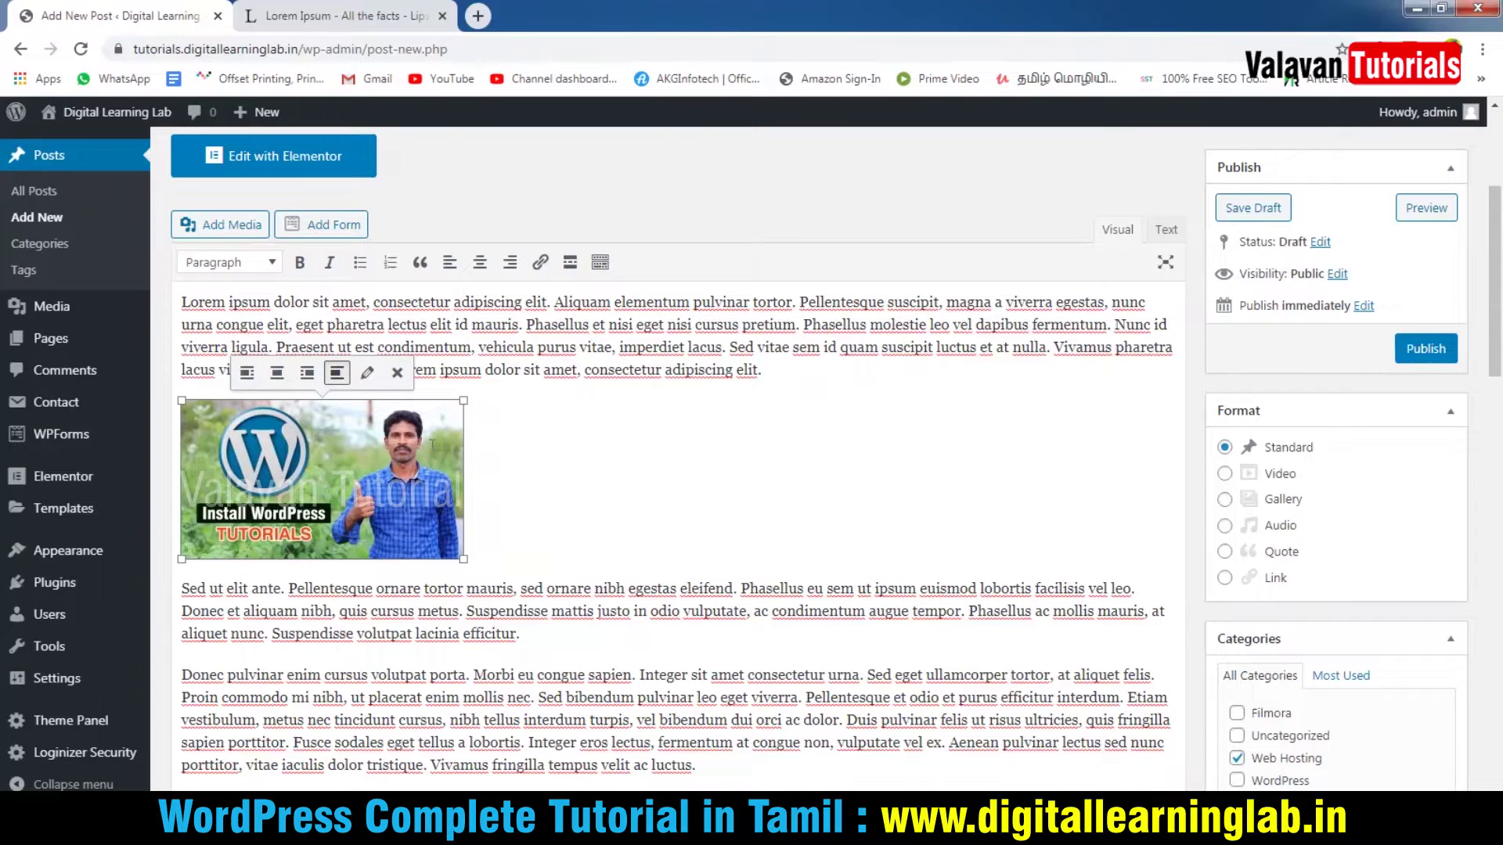
left_click(368, 374)
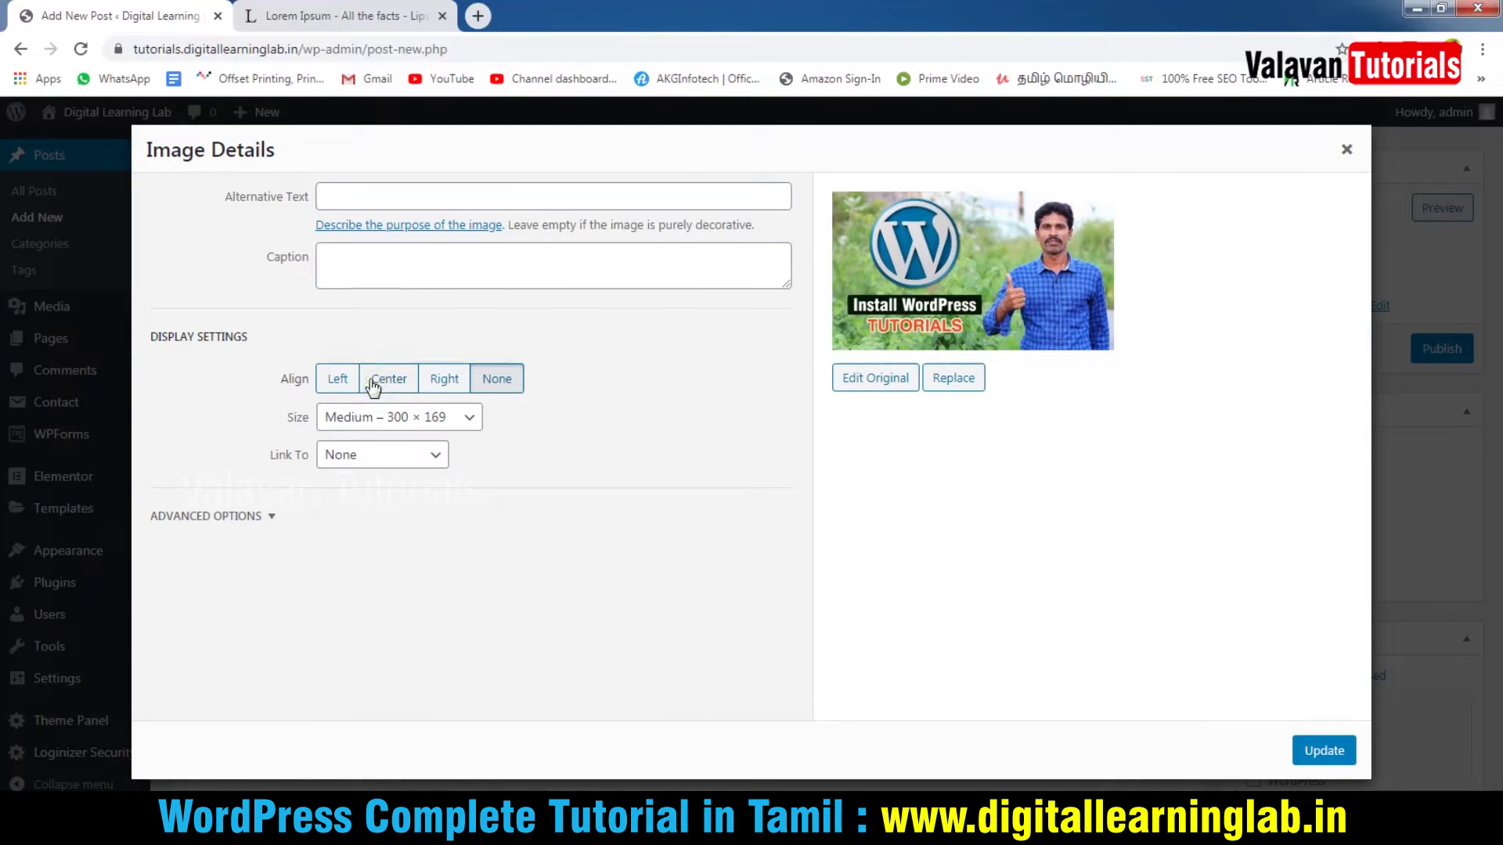
left_click(468, 417)
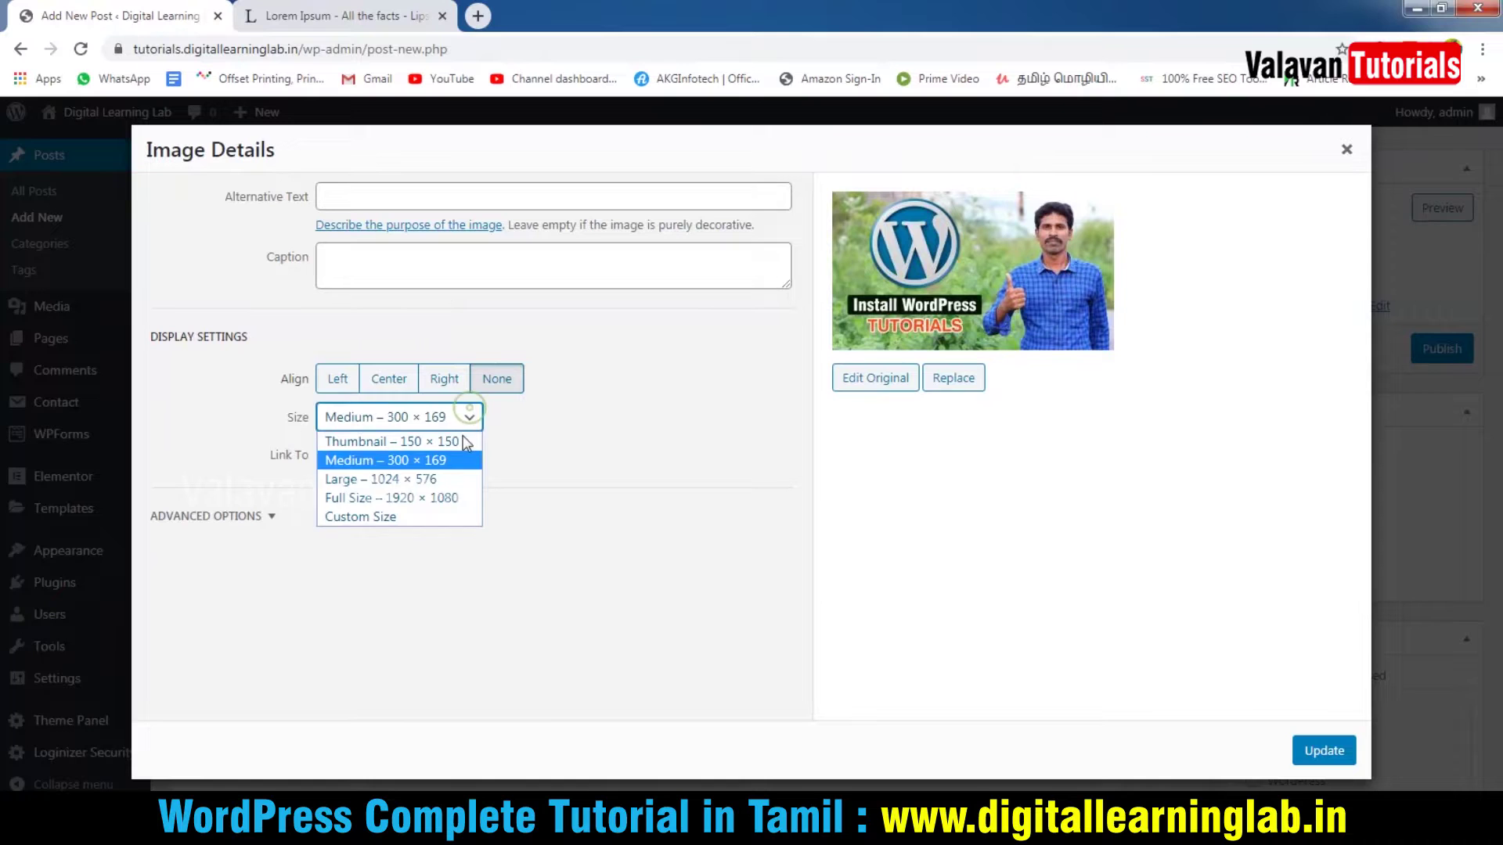
left_click(391, 498)
left_click(1323, 752)
Insert IMG_20180923_135132978-scaled.jpg from the media library after the "Donec pulvinar" paragraph at Full Size – 2560 × 1440.
scroll(847, 642, "down", 5)
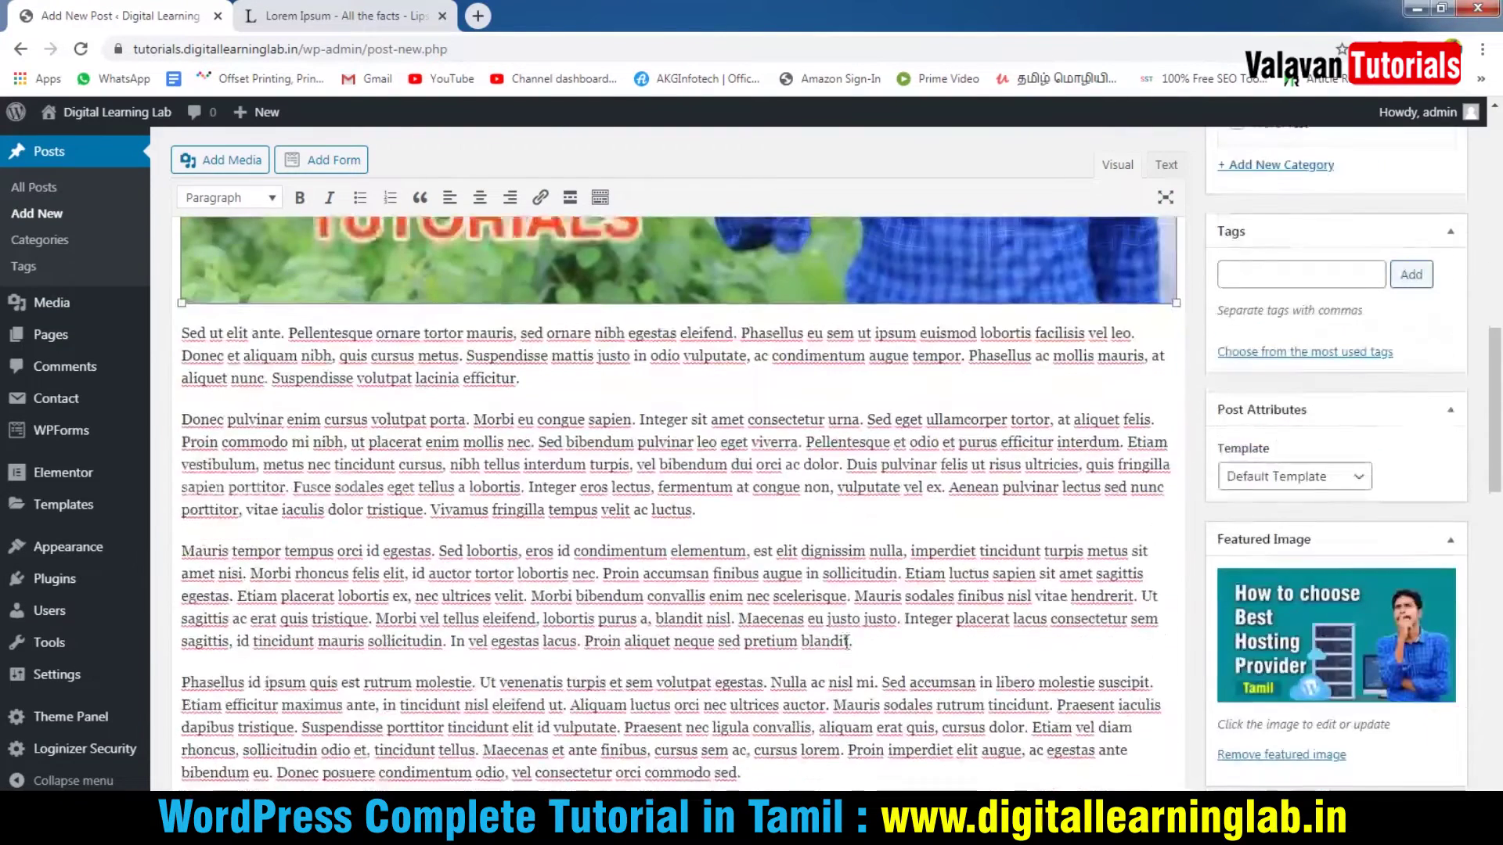
left_click(227, 159)
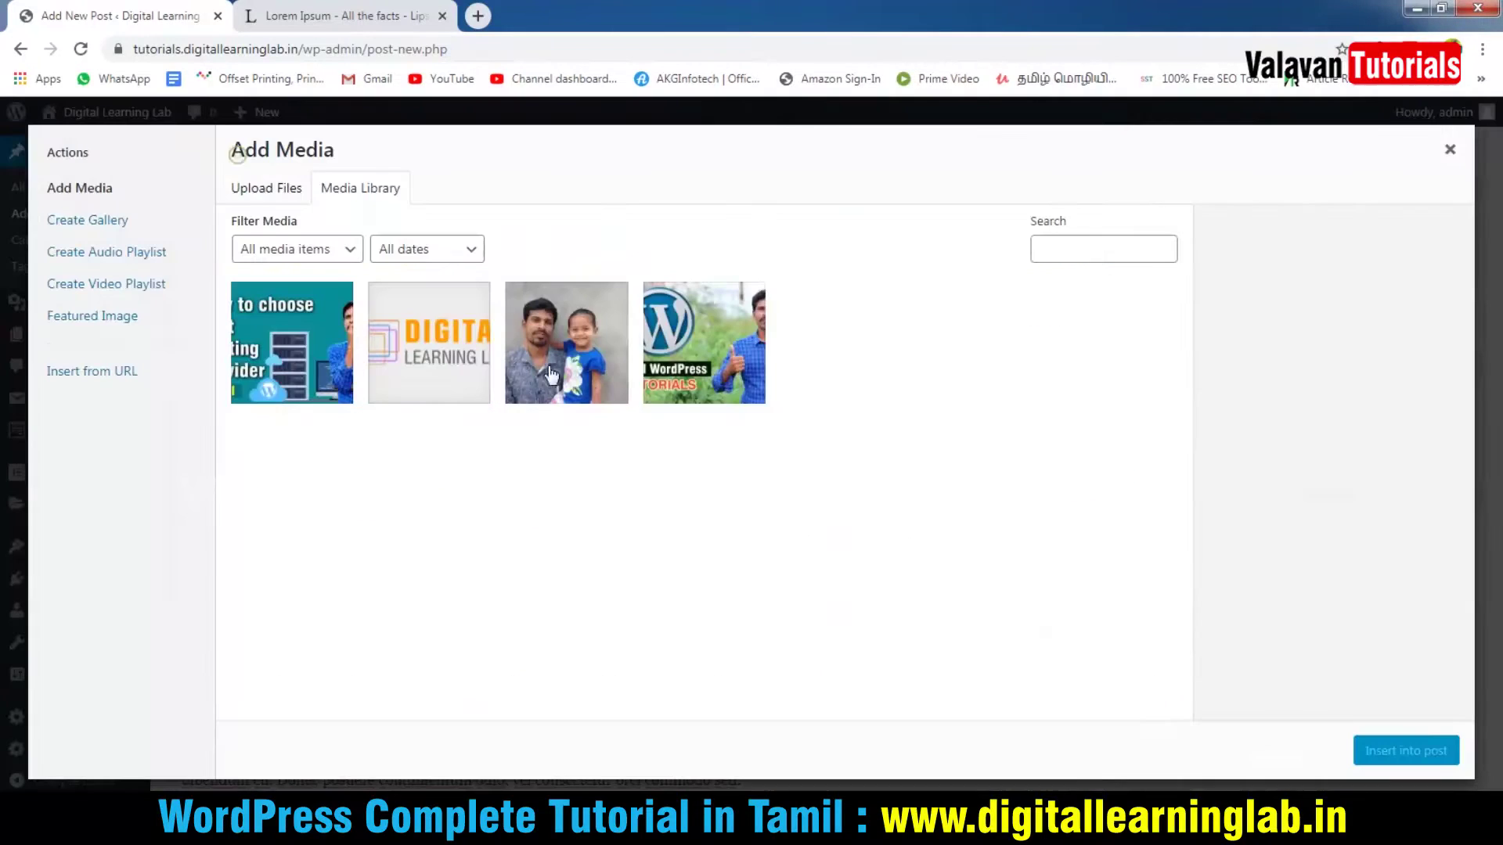
left_click(554, 356)
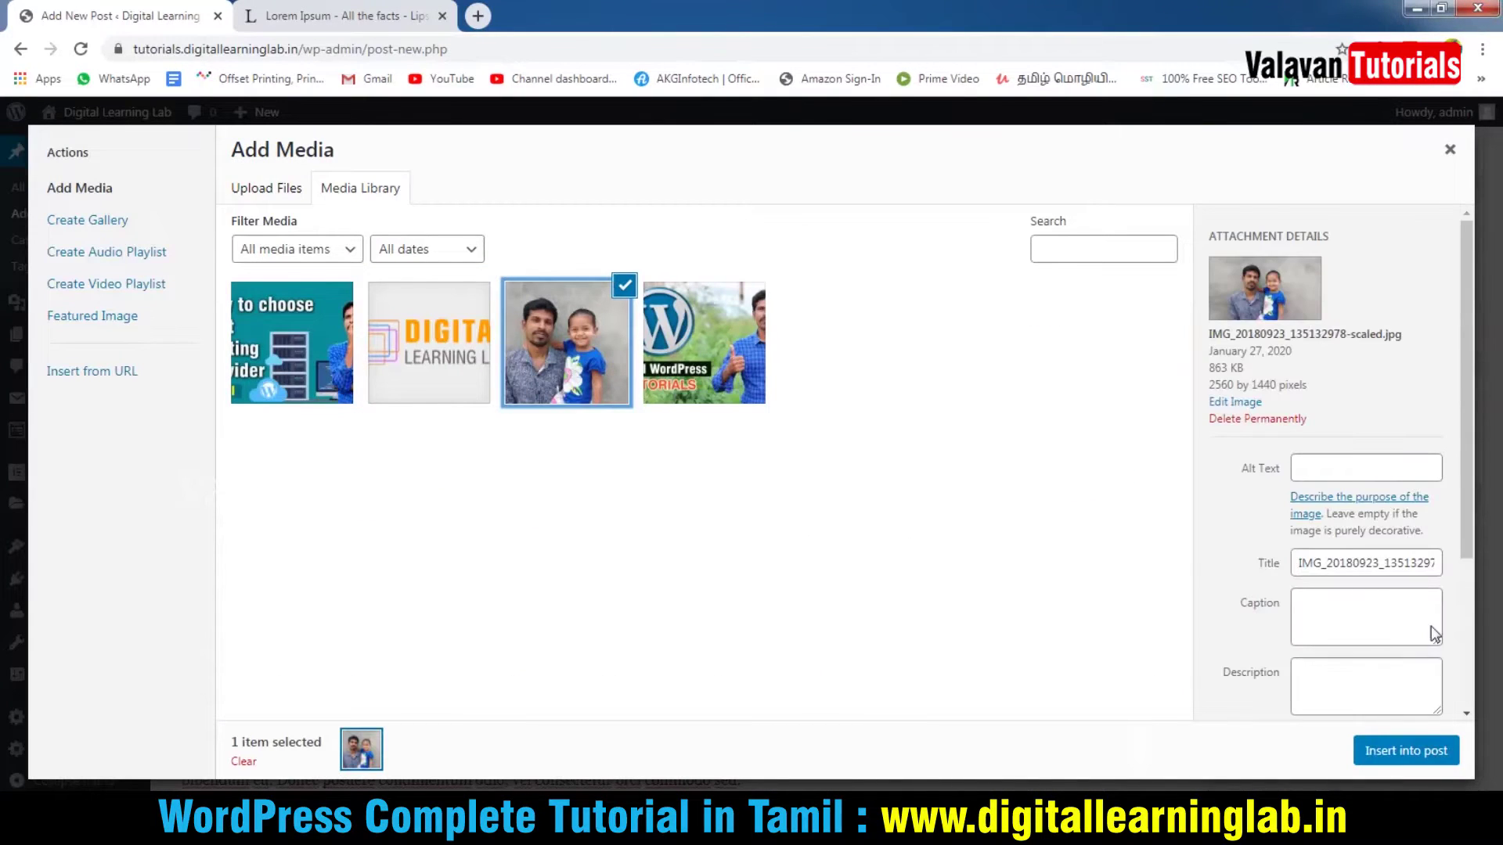
scroll(1434, 634, "down", 3)
left_click(1361, 678)
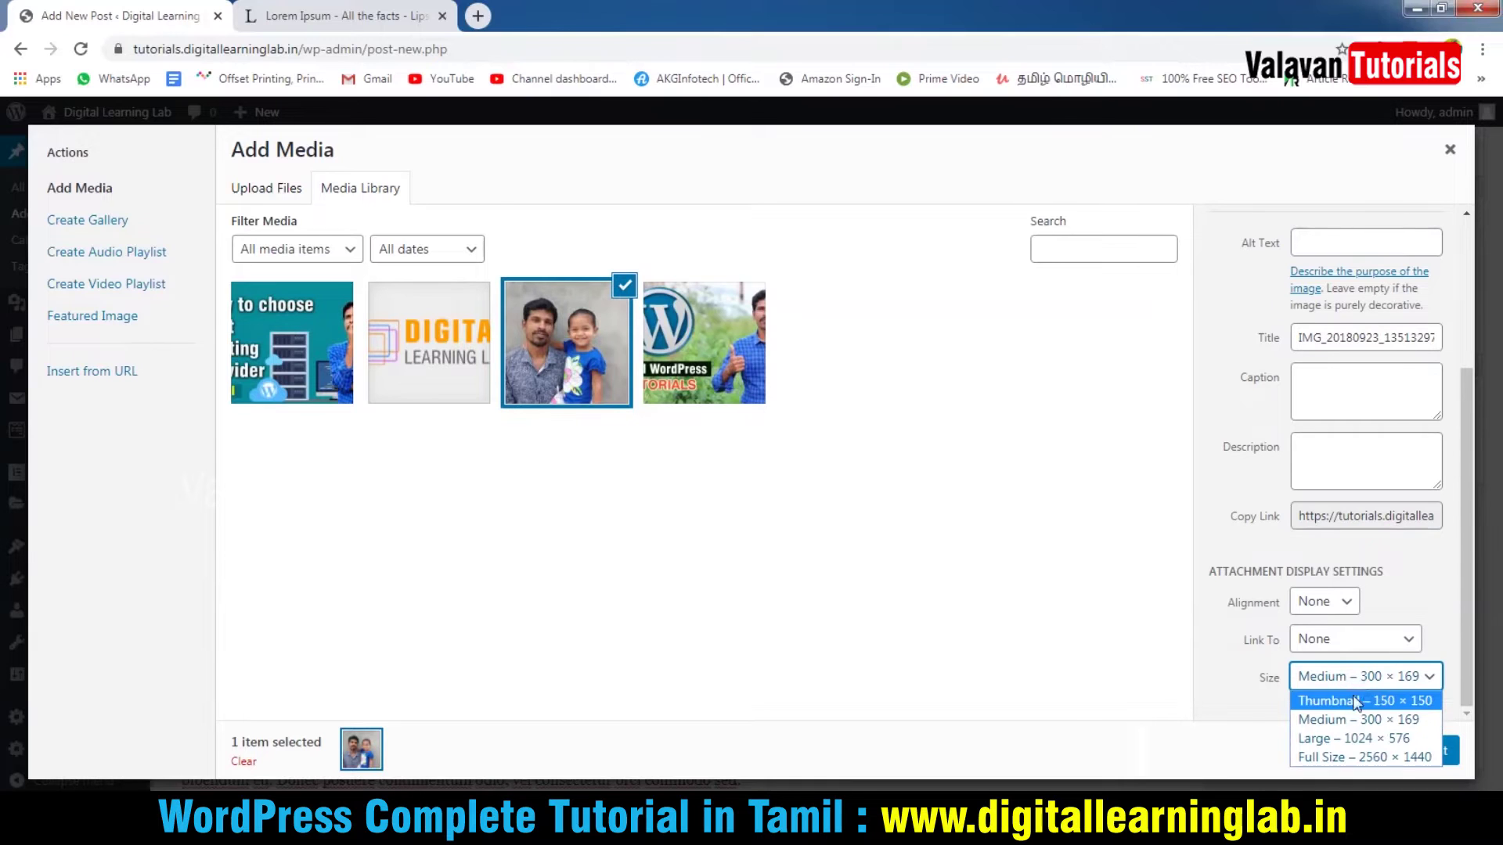
left_click(1387, 757)
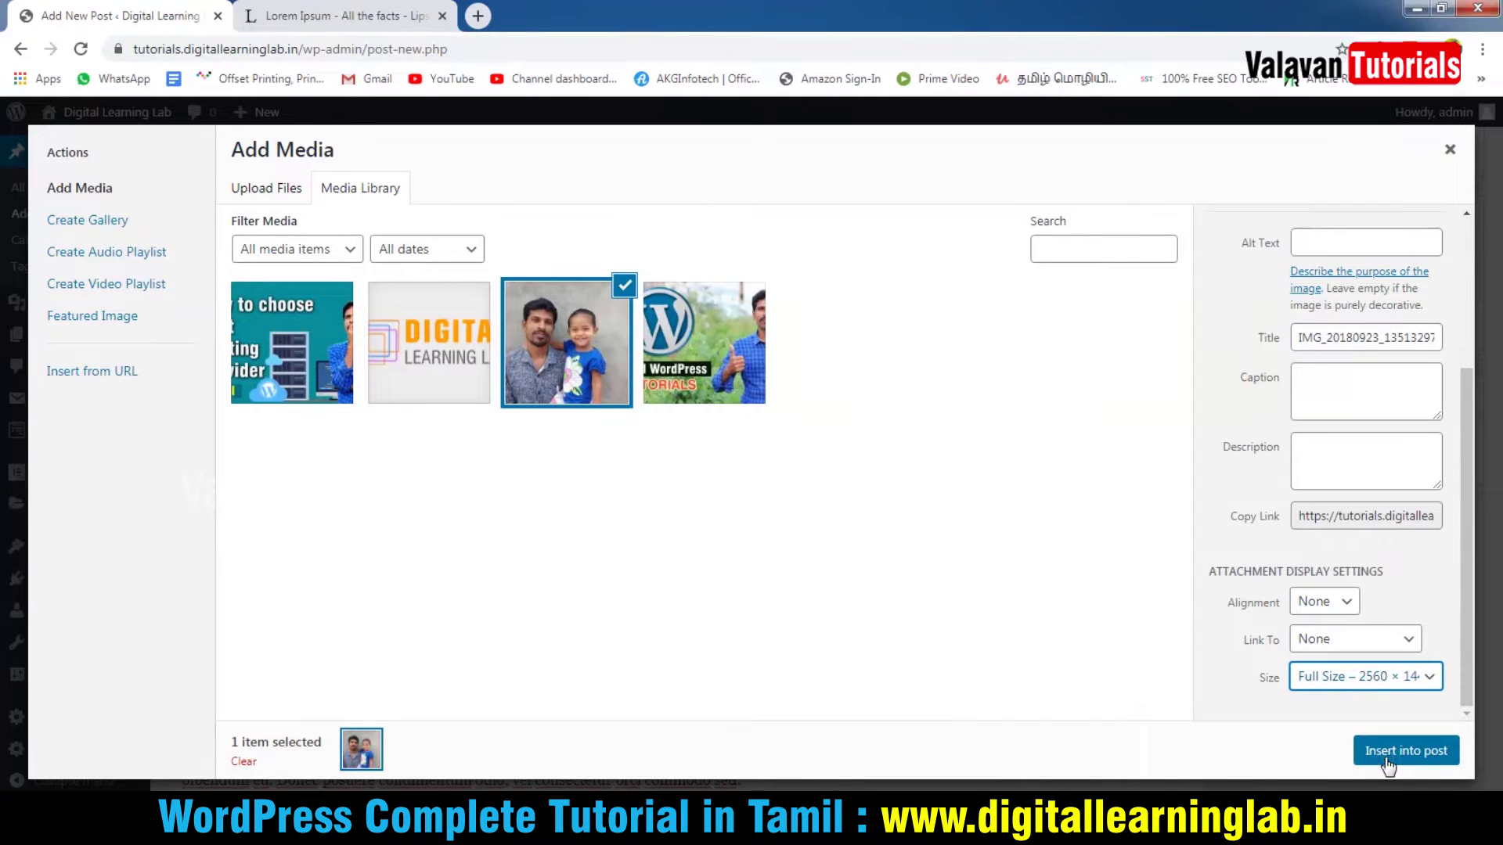
left_click(1406, 757)
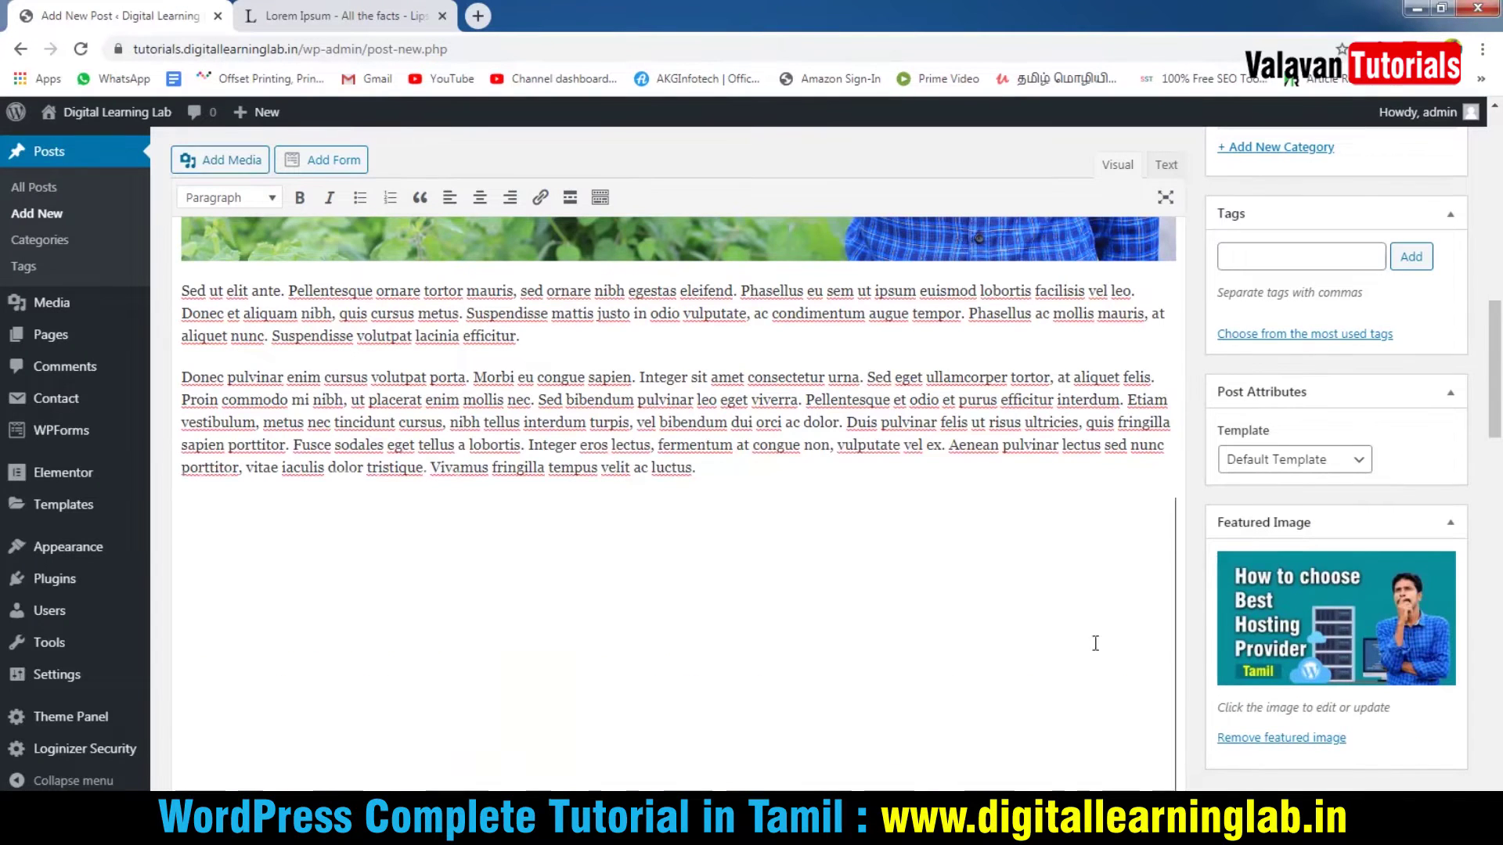
scroll(606, 575, "down", 2)
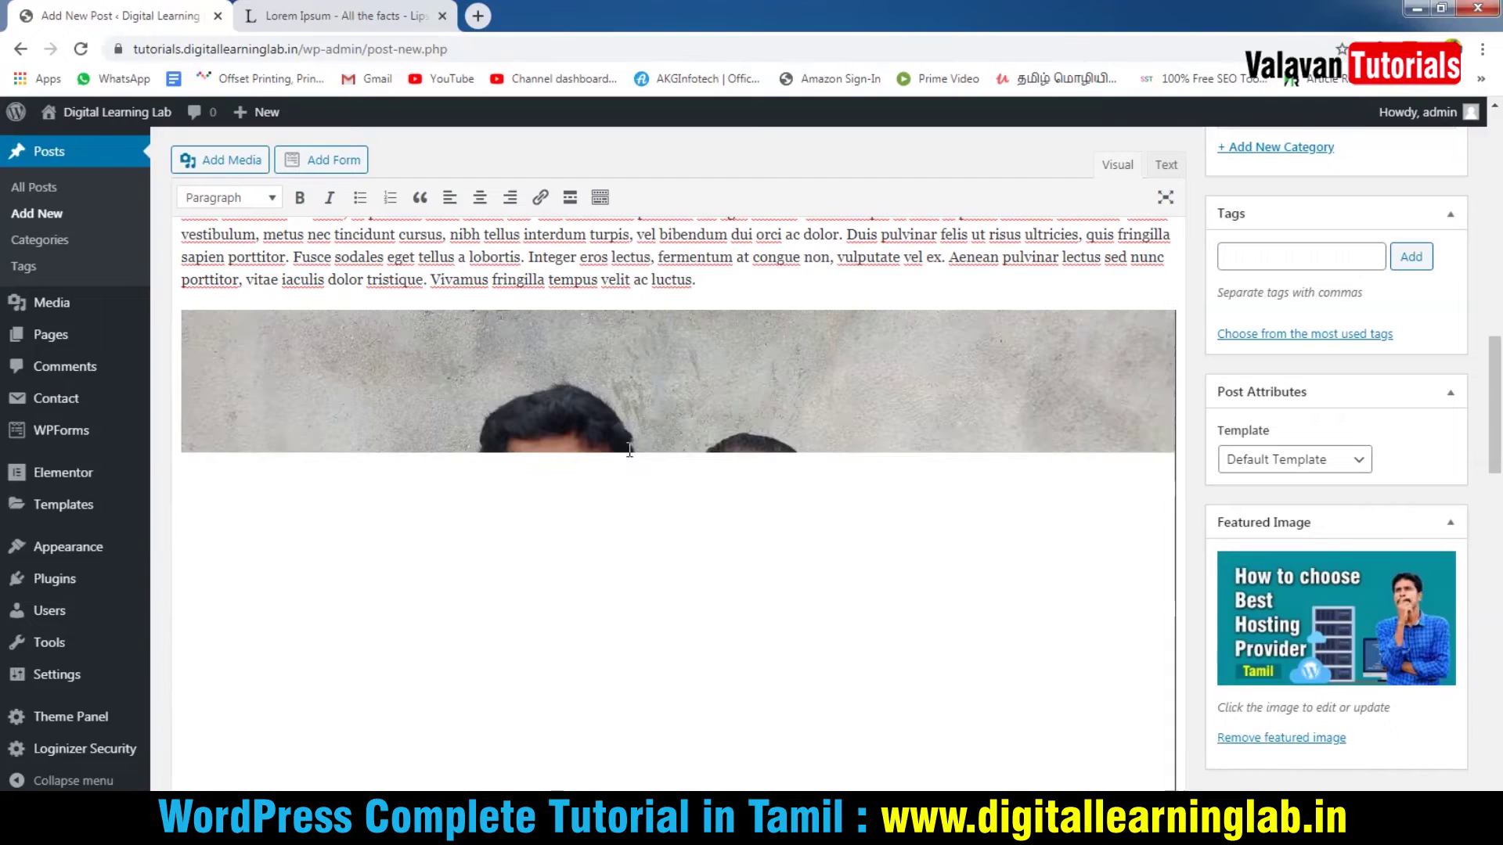
scroll(661, 478, "down", 1)
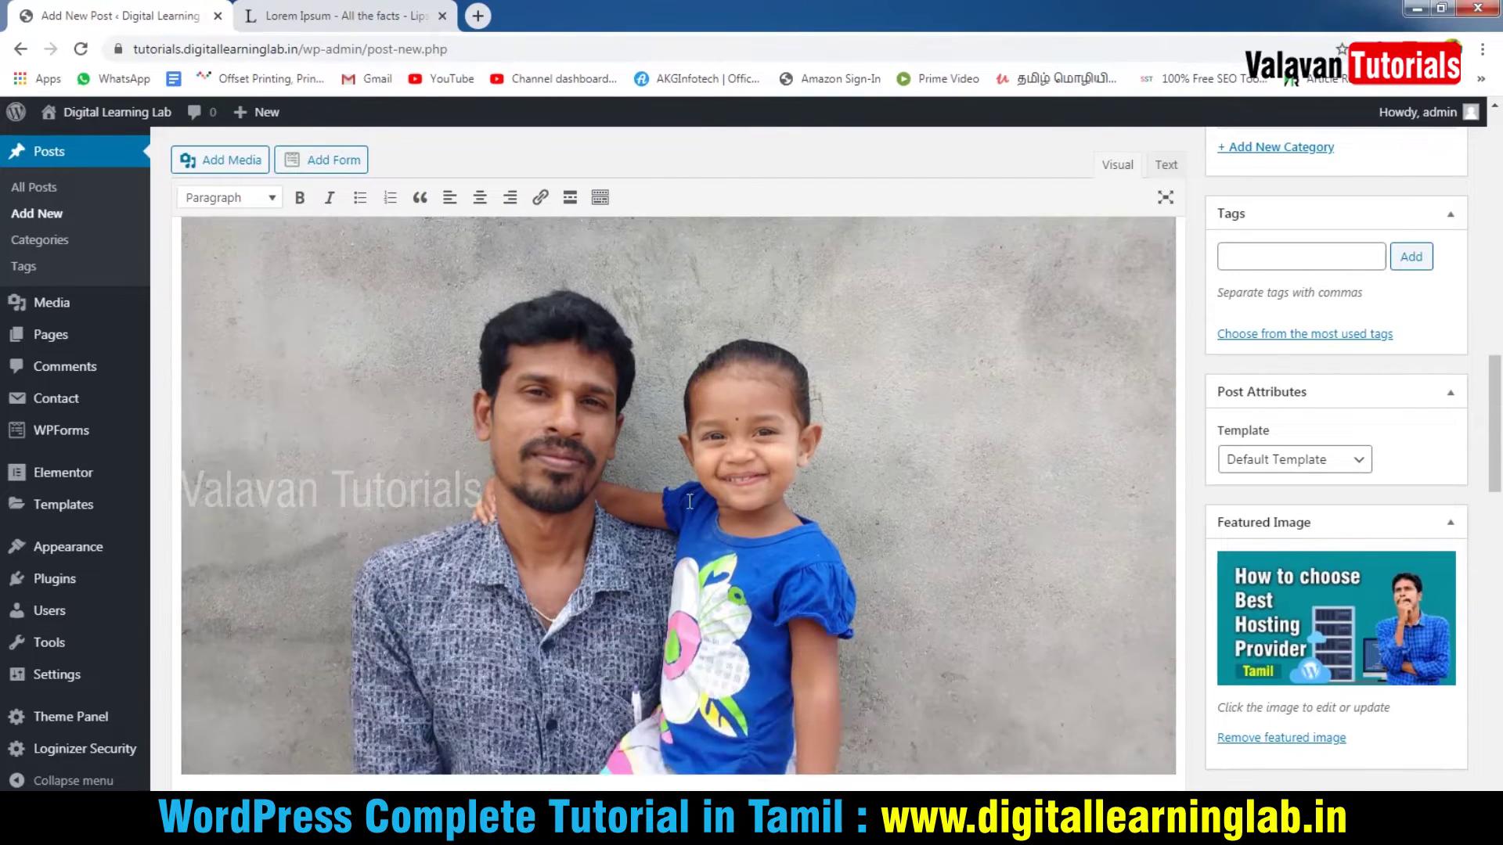
Check the Install WordPress image's alignment, size and link settings in its Image Details, leaving them as they are.
scroll(690, 501, "up", 3)
scroll(691, 501, "up", 9)
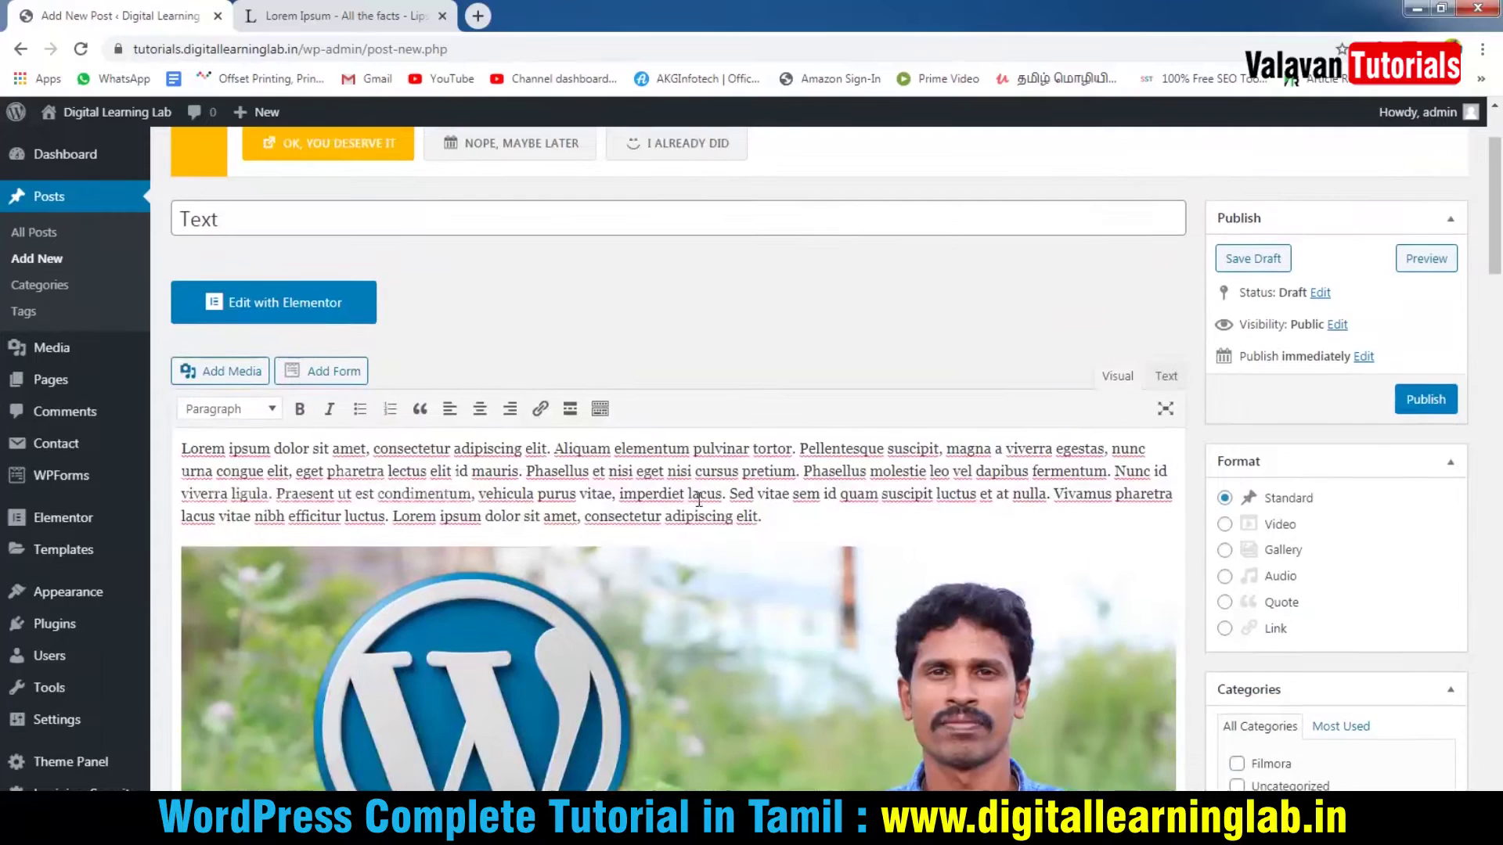
scroll(715, 560, "down", 2)
left_click(710, 497)
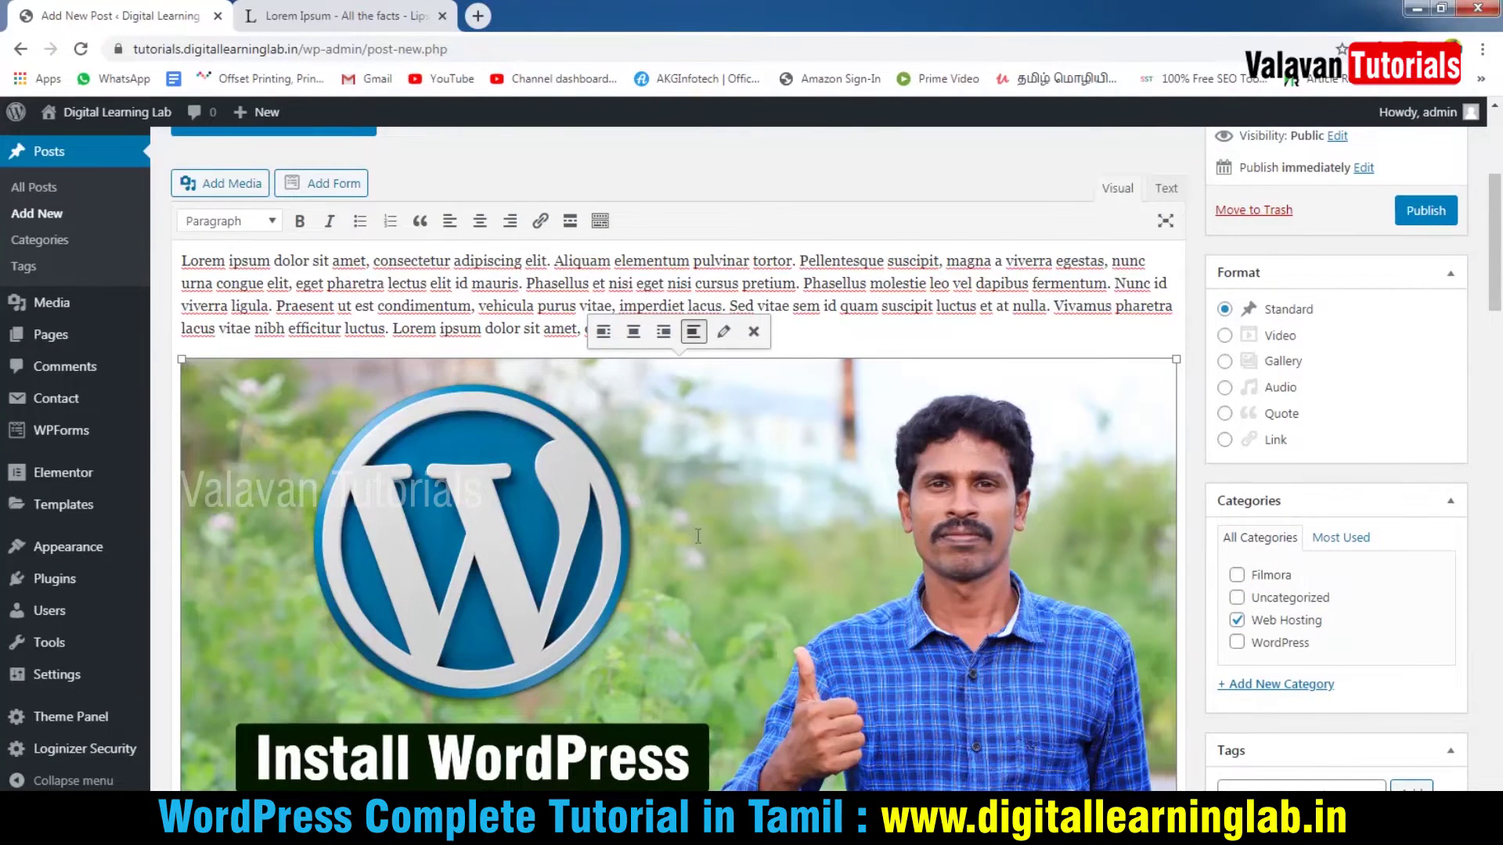
scroll(697, 536, "down", 3)
scroll(710, 409, "up", 3)
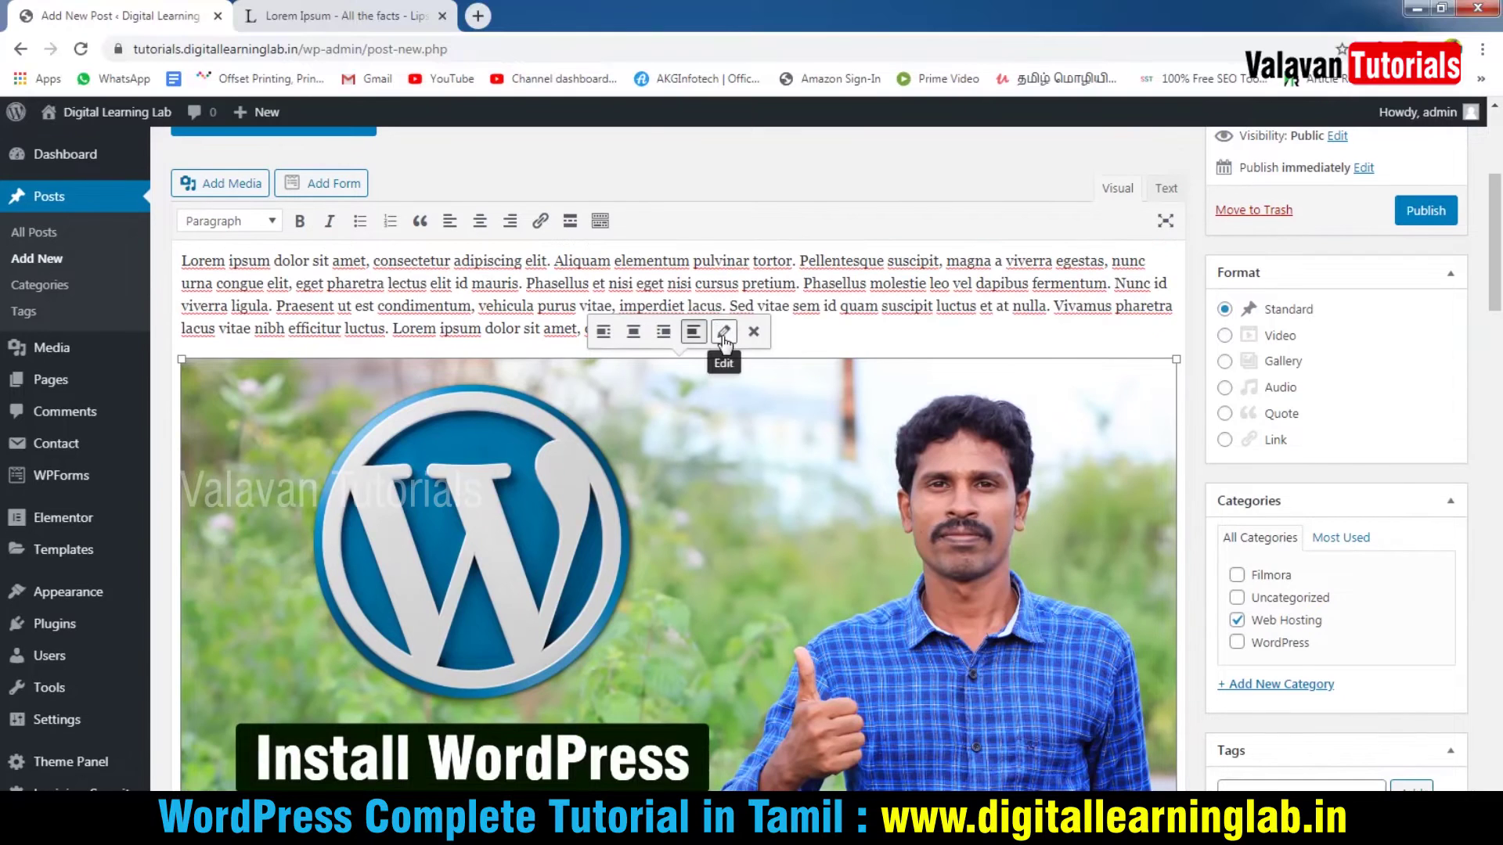
left_click(721, 338)
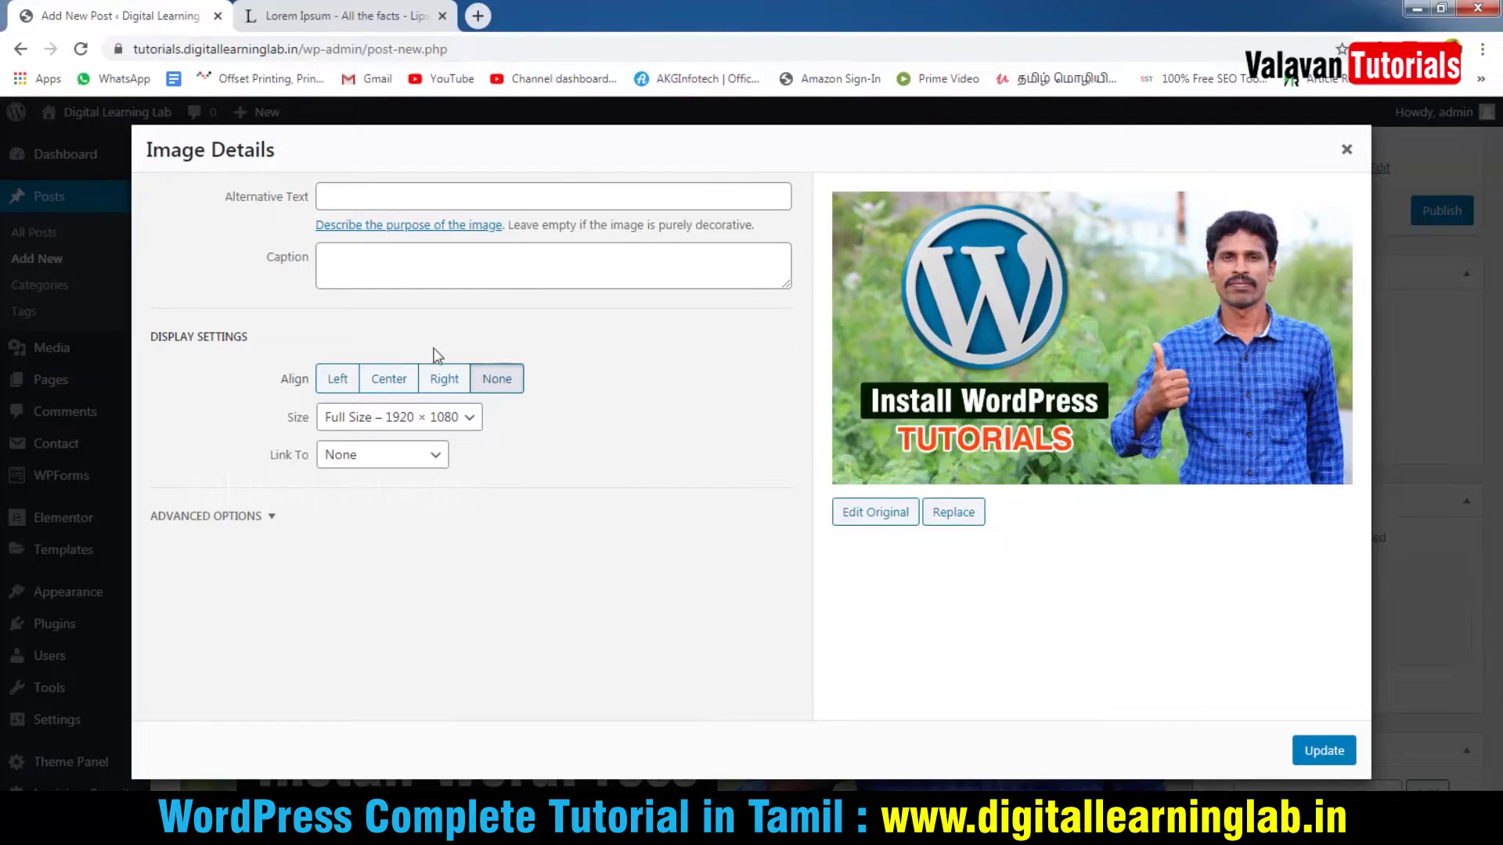
left_click(1341, 157)
scroll(1133, 464, "up", 3)
Add a line after the "Quisque at pulvinar" paragraph and upload the Desktop JPEG starting "Best Video editing in Adobe Premiere Pro CC 2018" for it.
scroll(826, 639, "down", 6)
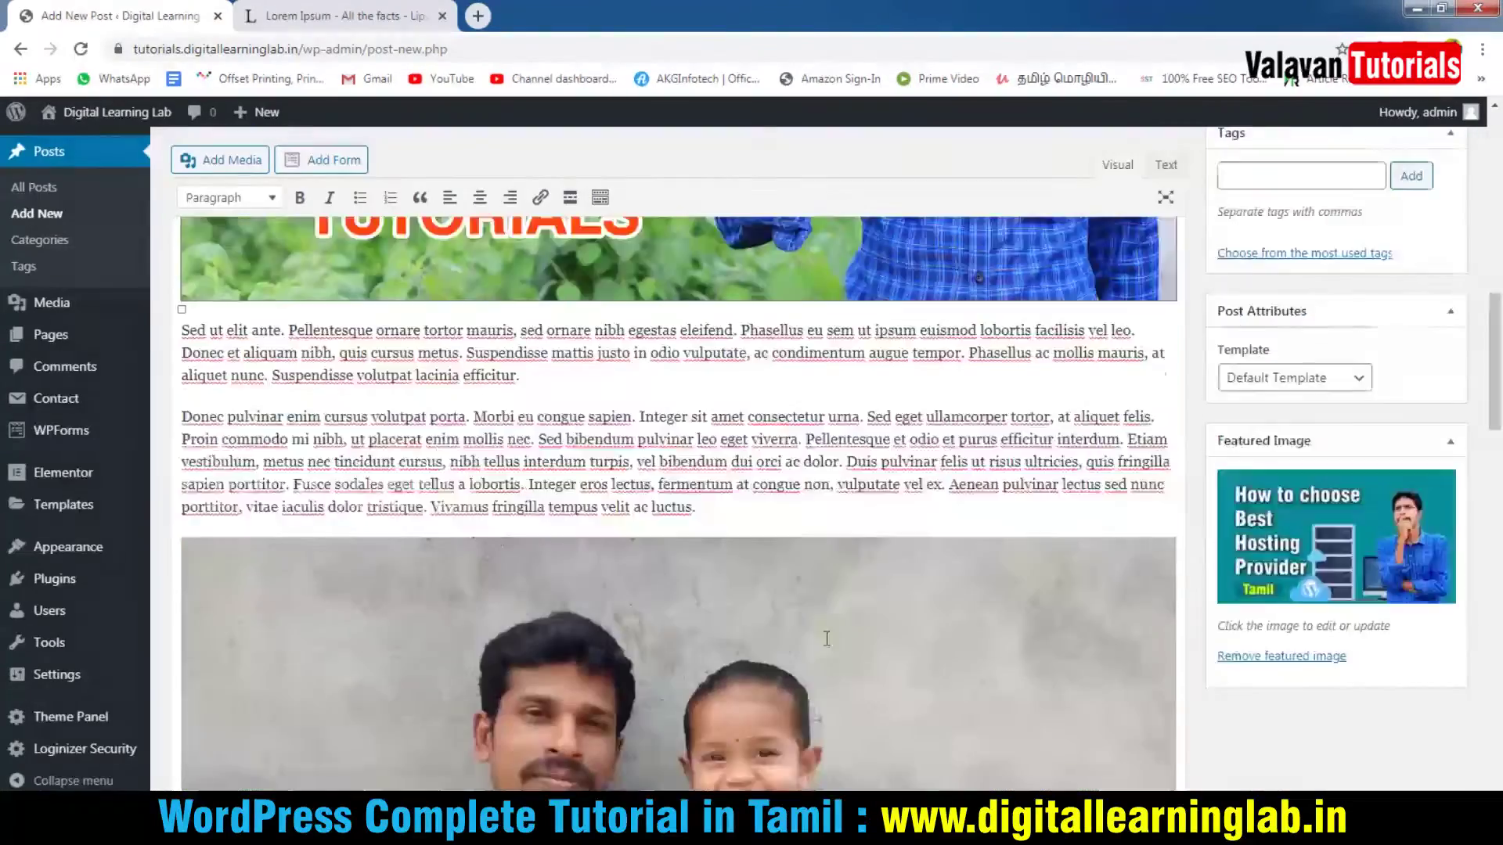
scroll(826, 638, "down", 10)
left_click(557, 528)
key("Return")
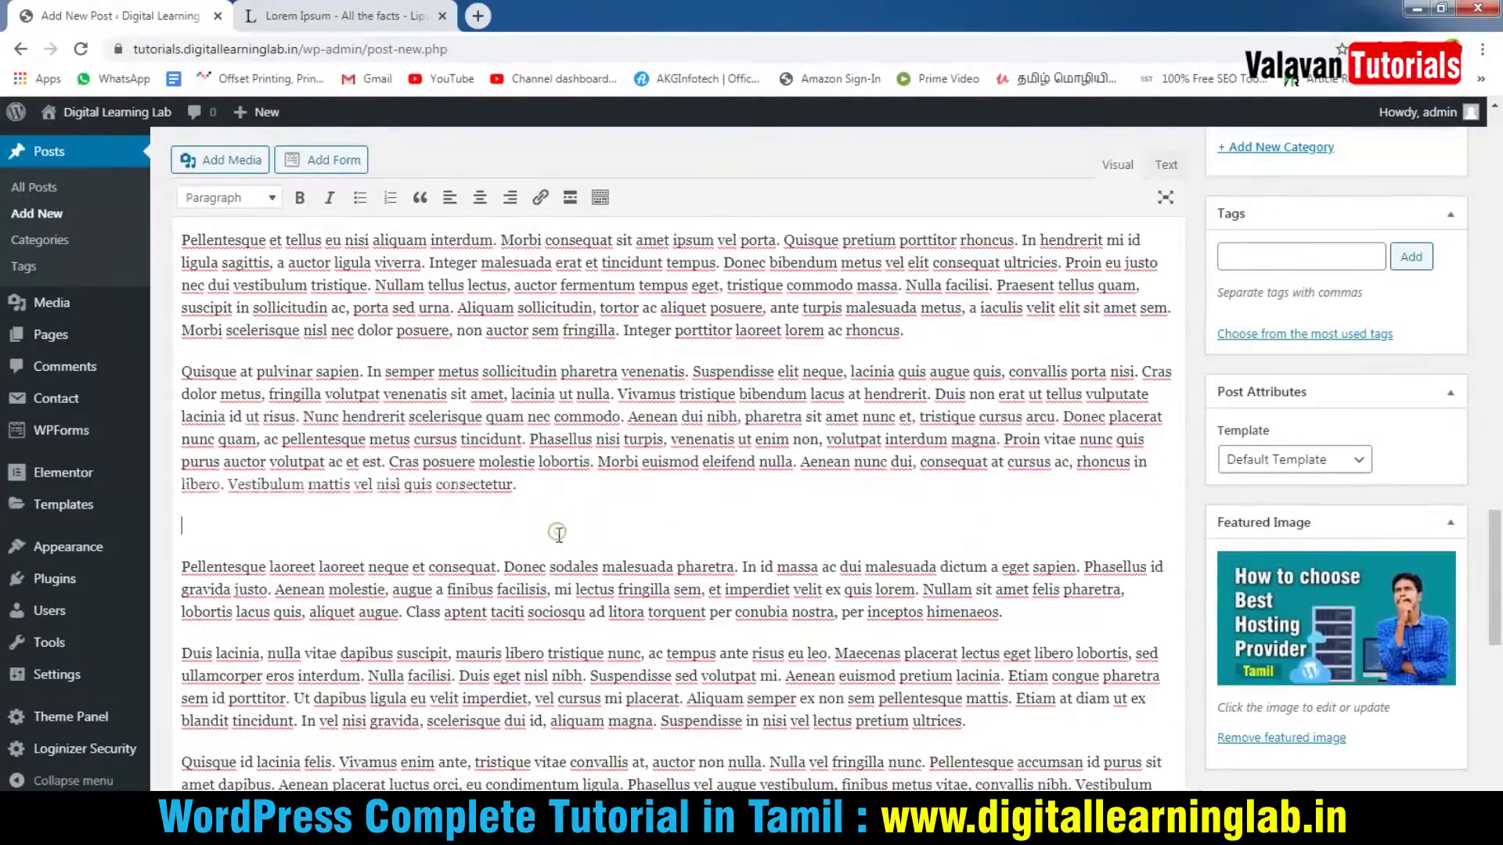
left_click(206, 160)
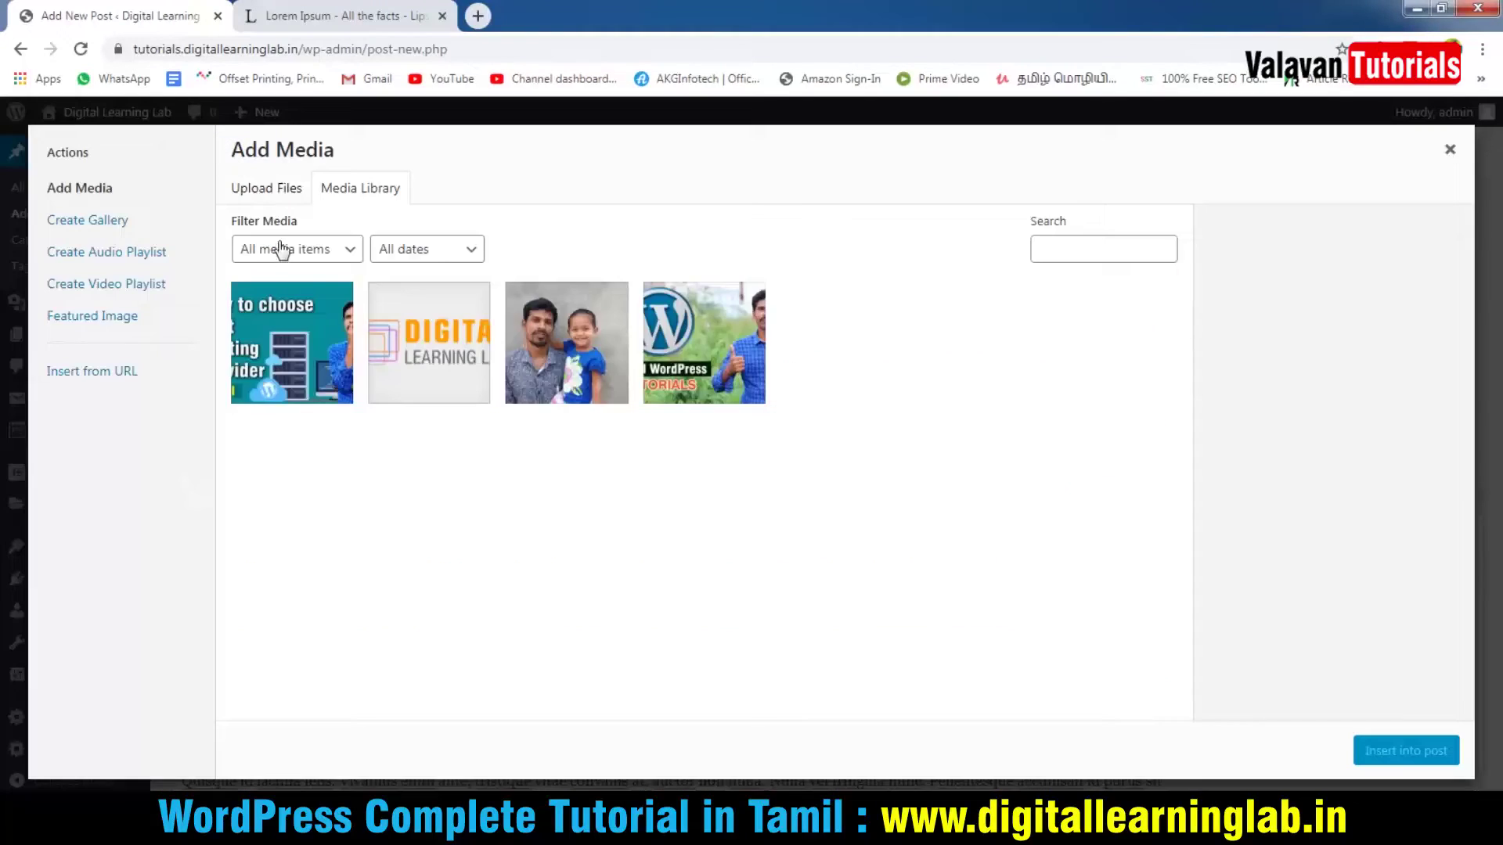
left_click(274, 188)
left_click(815, 451)
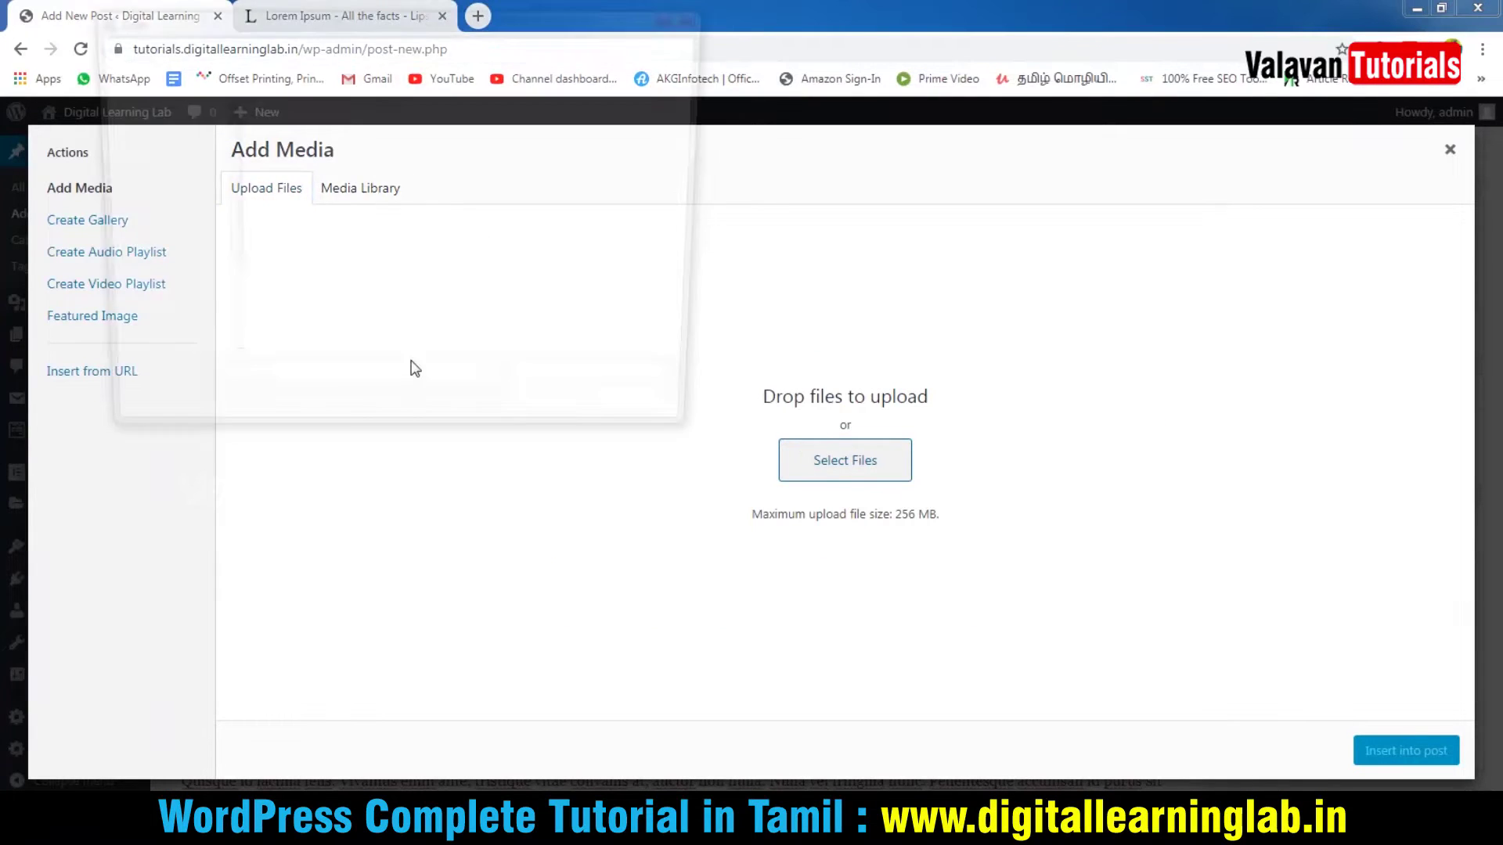
key("Escape")
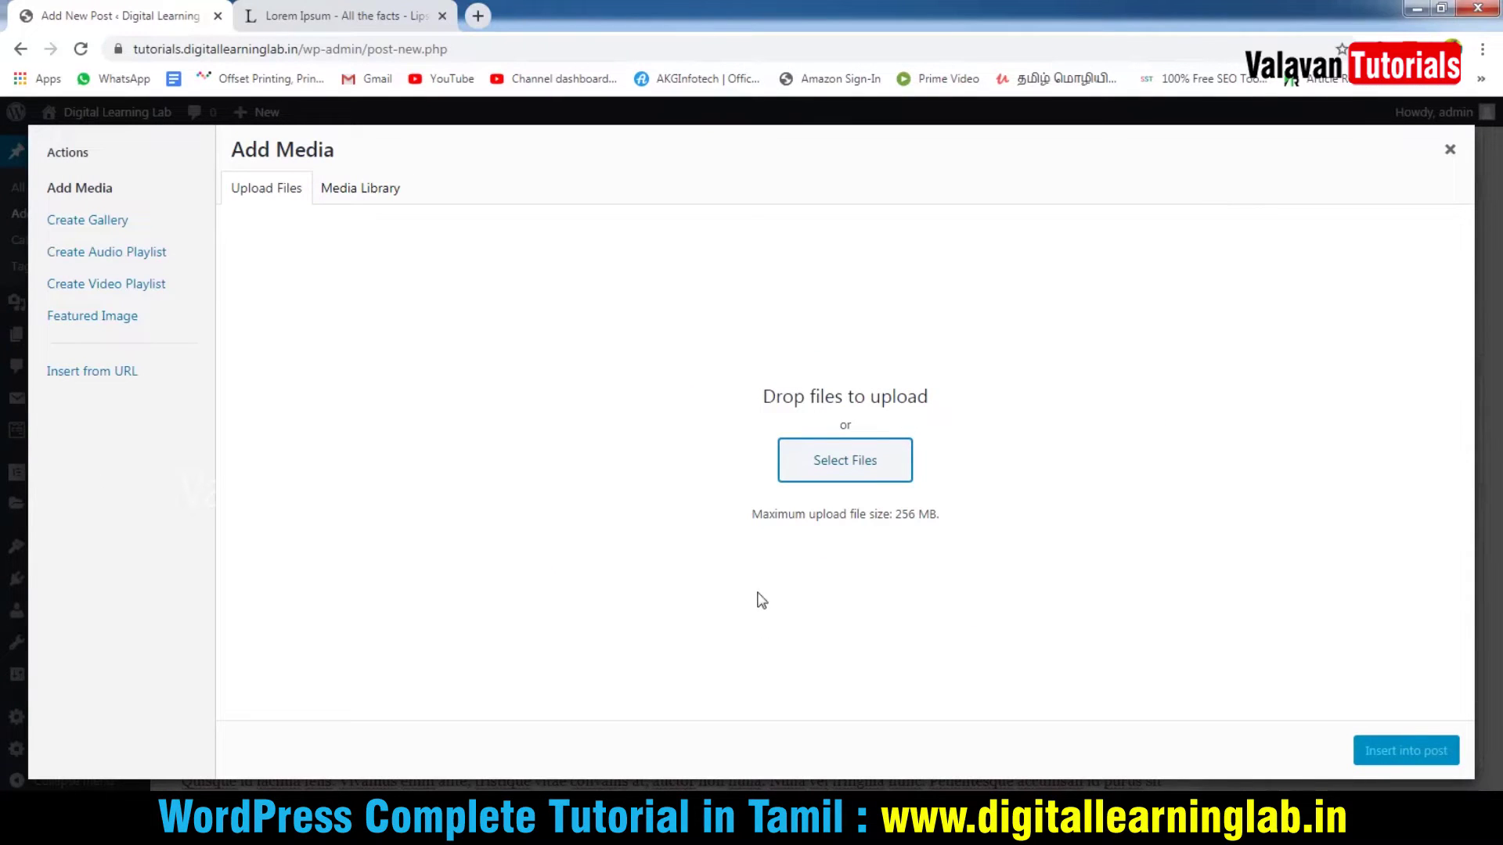
left_click(890, 480)
scroll(360, 270, "down", 5)
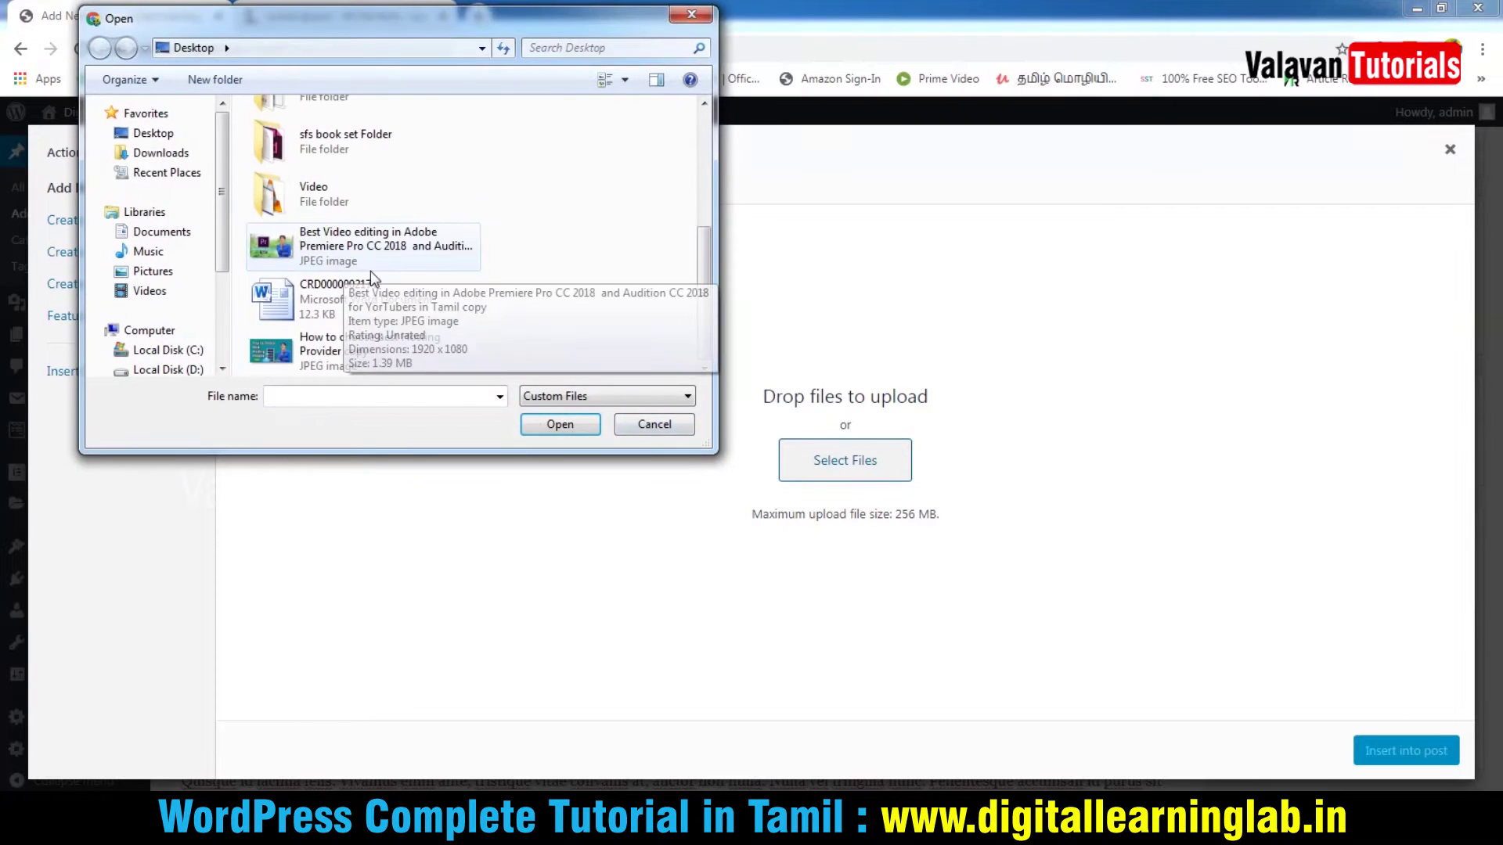
left_click(360, 269)
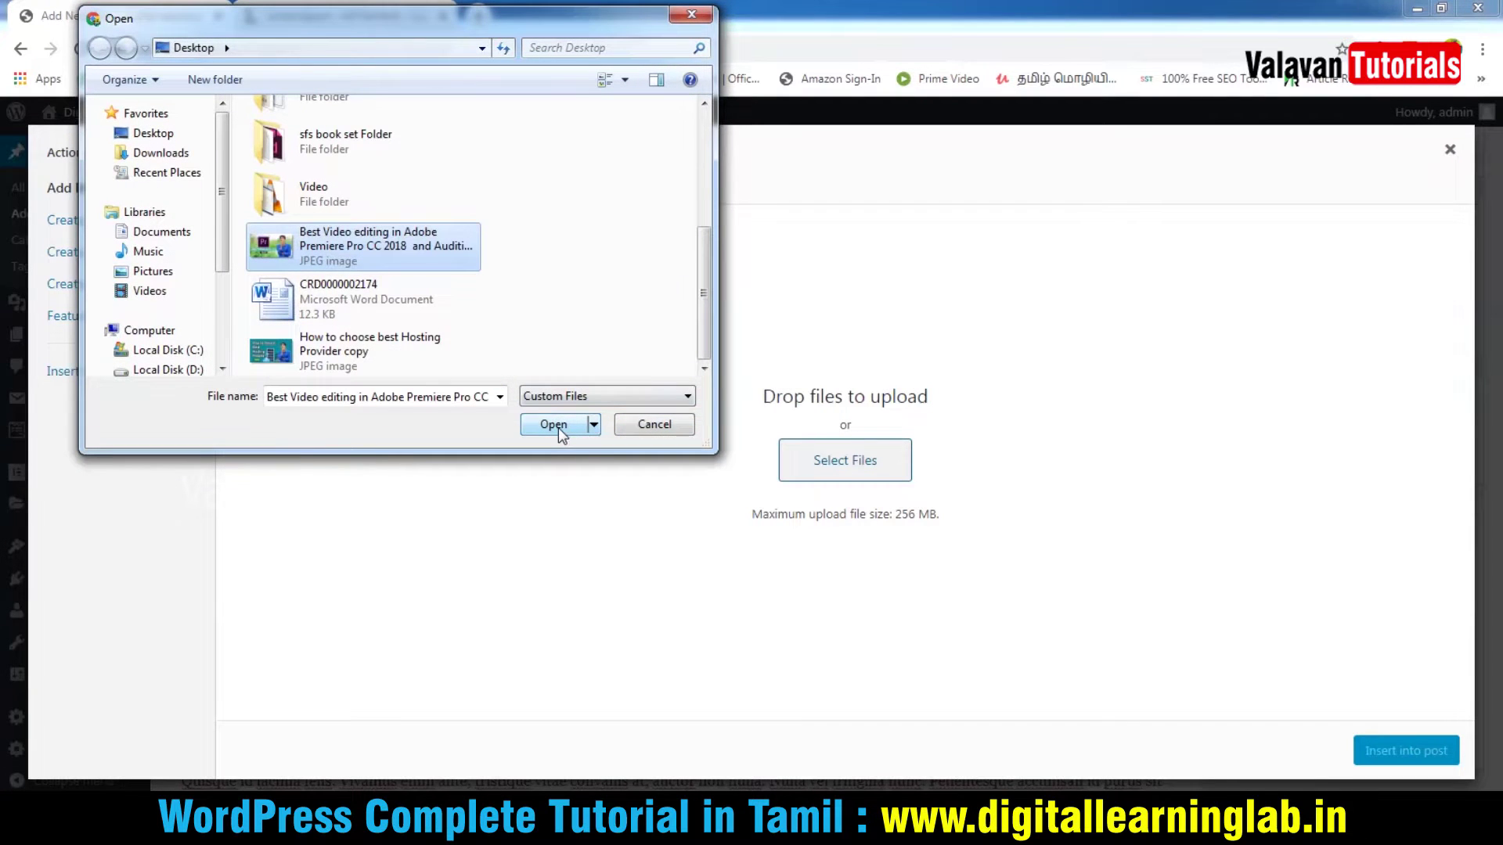
left_click(548, 426)
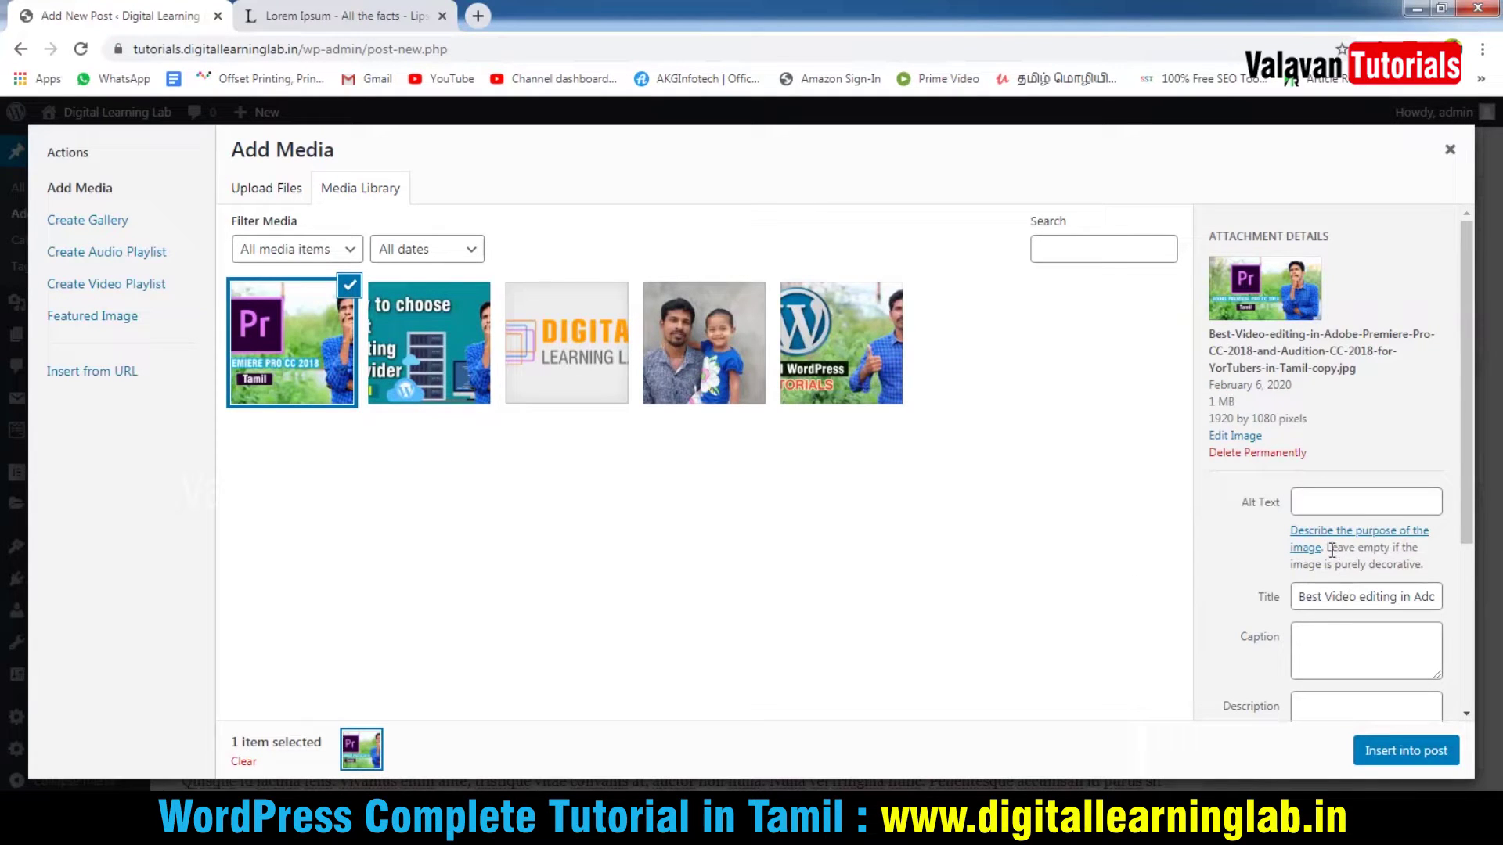
Give the uploaded image the alt text "Premiere Pro video editing" and insert it into the post.
left_click(1383, 508)
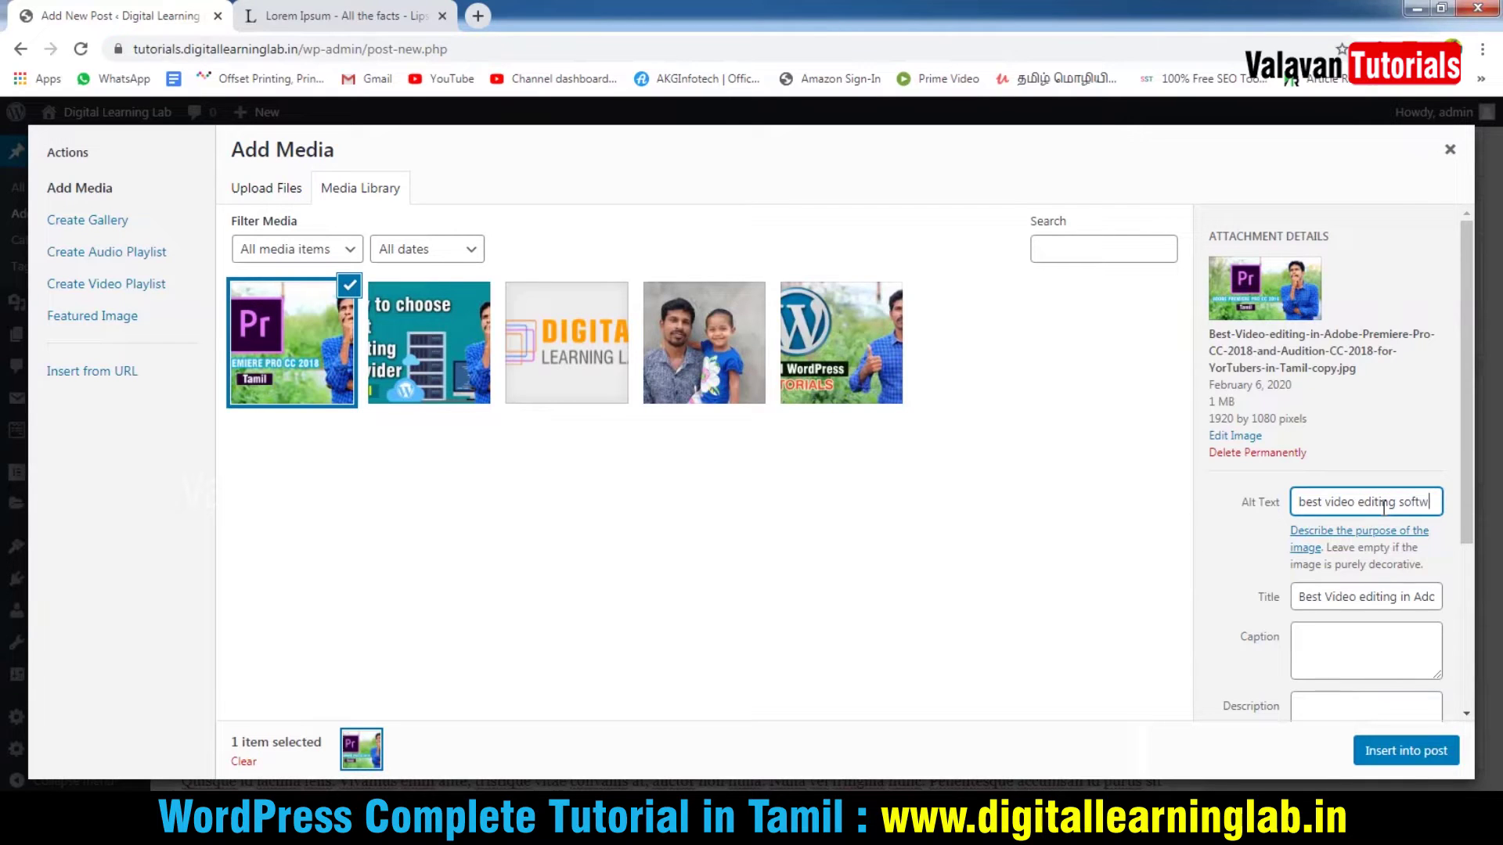
type("best video editing software")
key("ctrl+a")
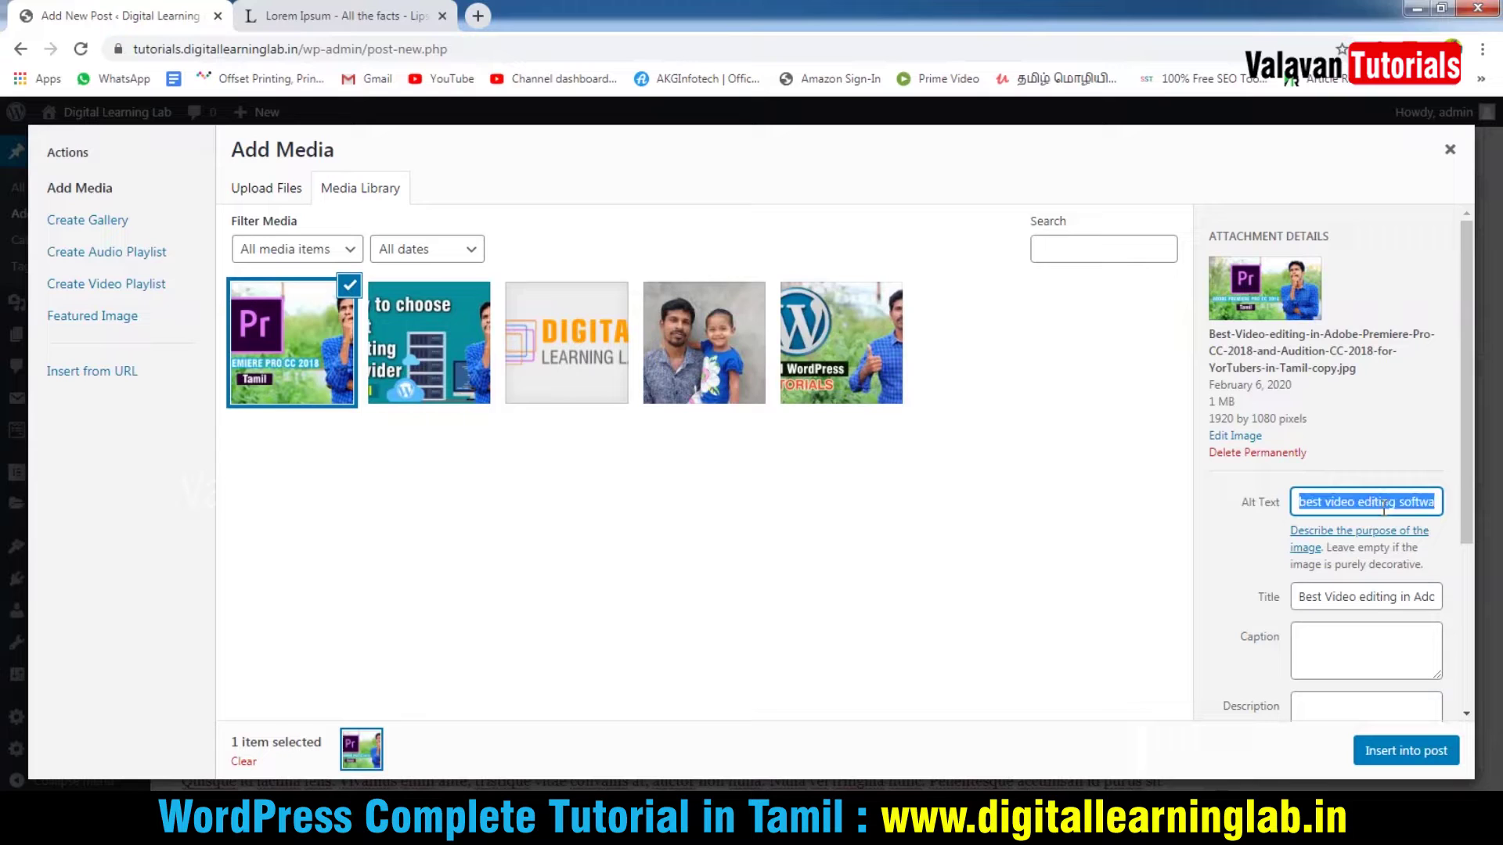
type("Premiere Pro")
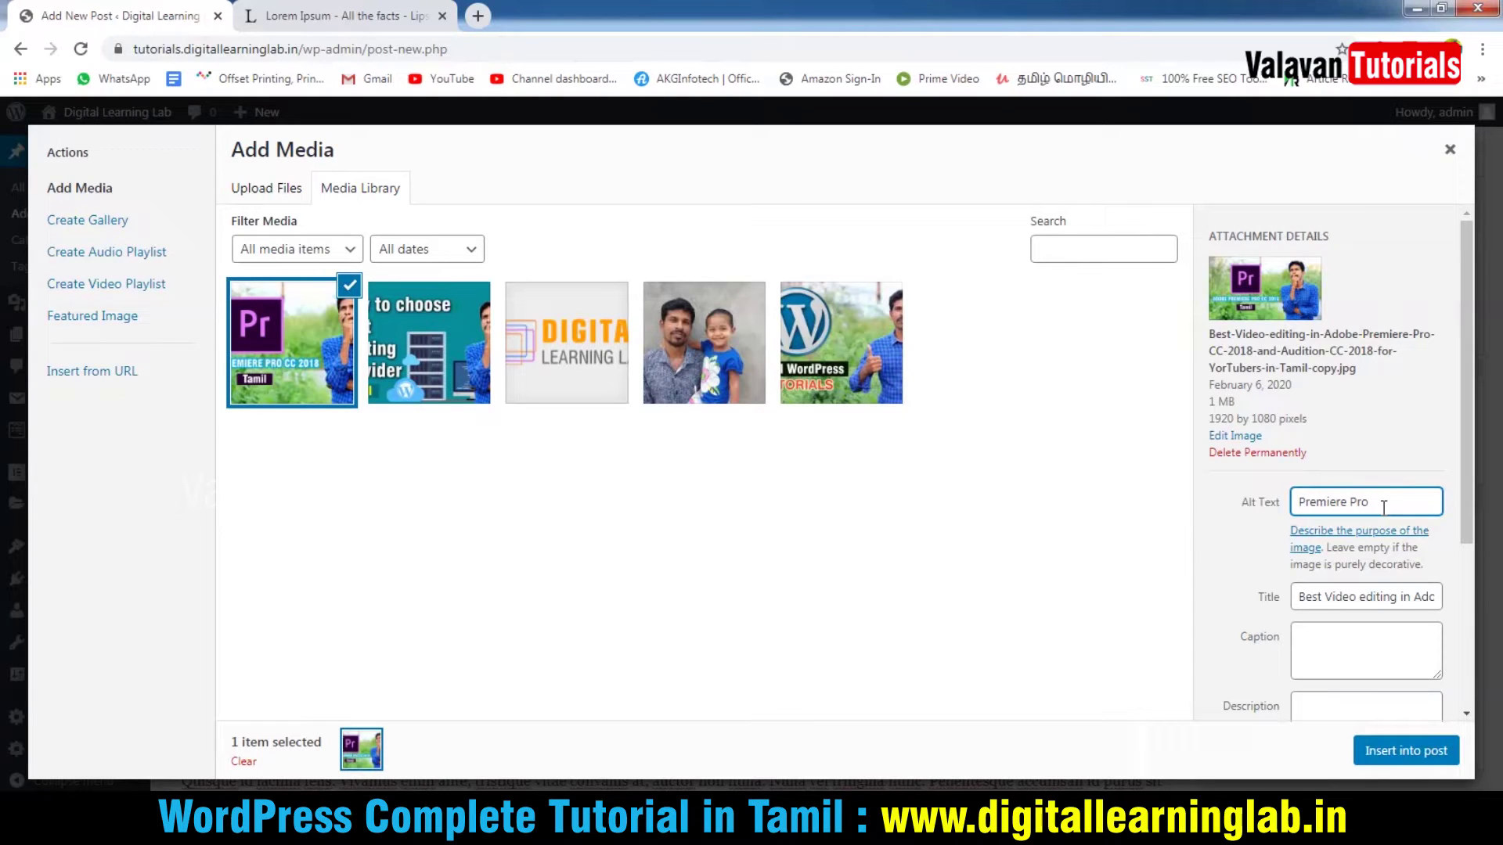
type("diting")
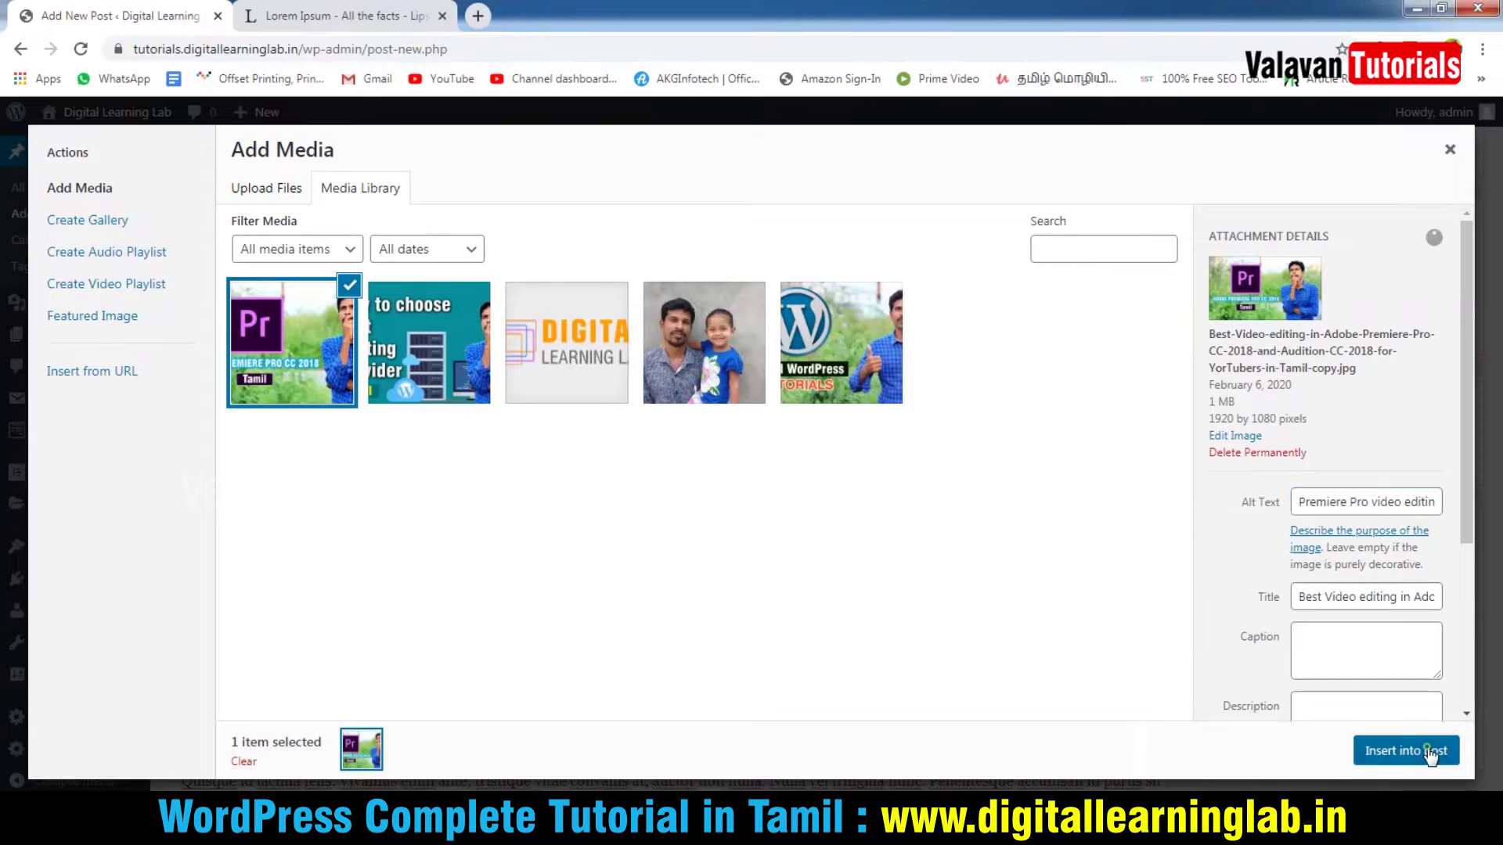
left_click(1406, 751)
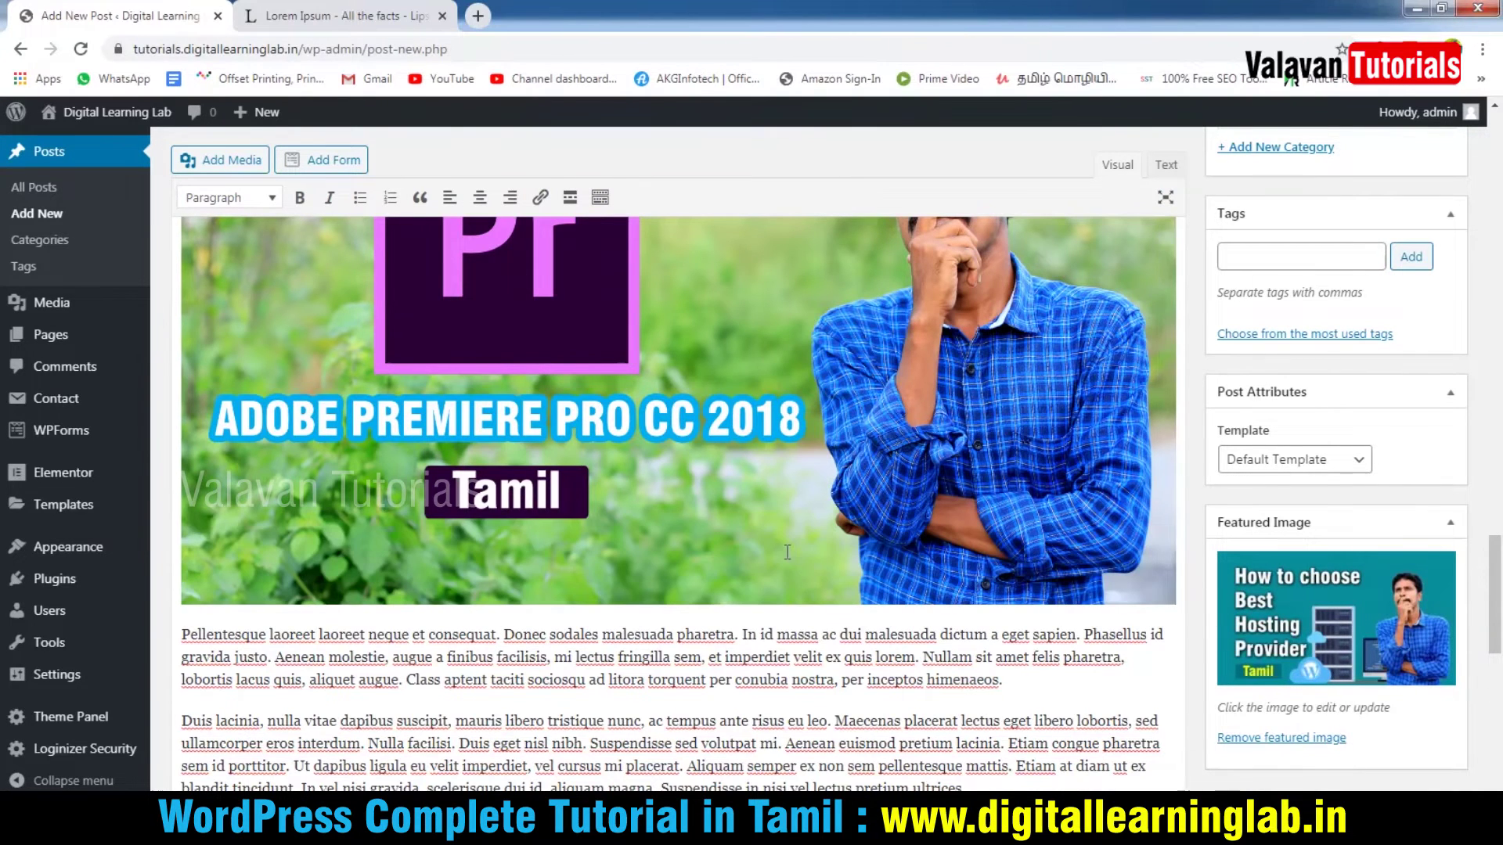
Preview the post, examine its featured image, text and inserted images on the site, and return to the post editor.
scroll(1309, 423, "up", 5)
scroll(1309, 423, "up", 5)
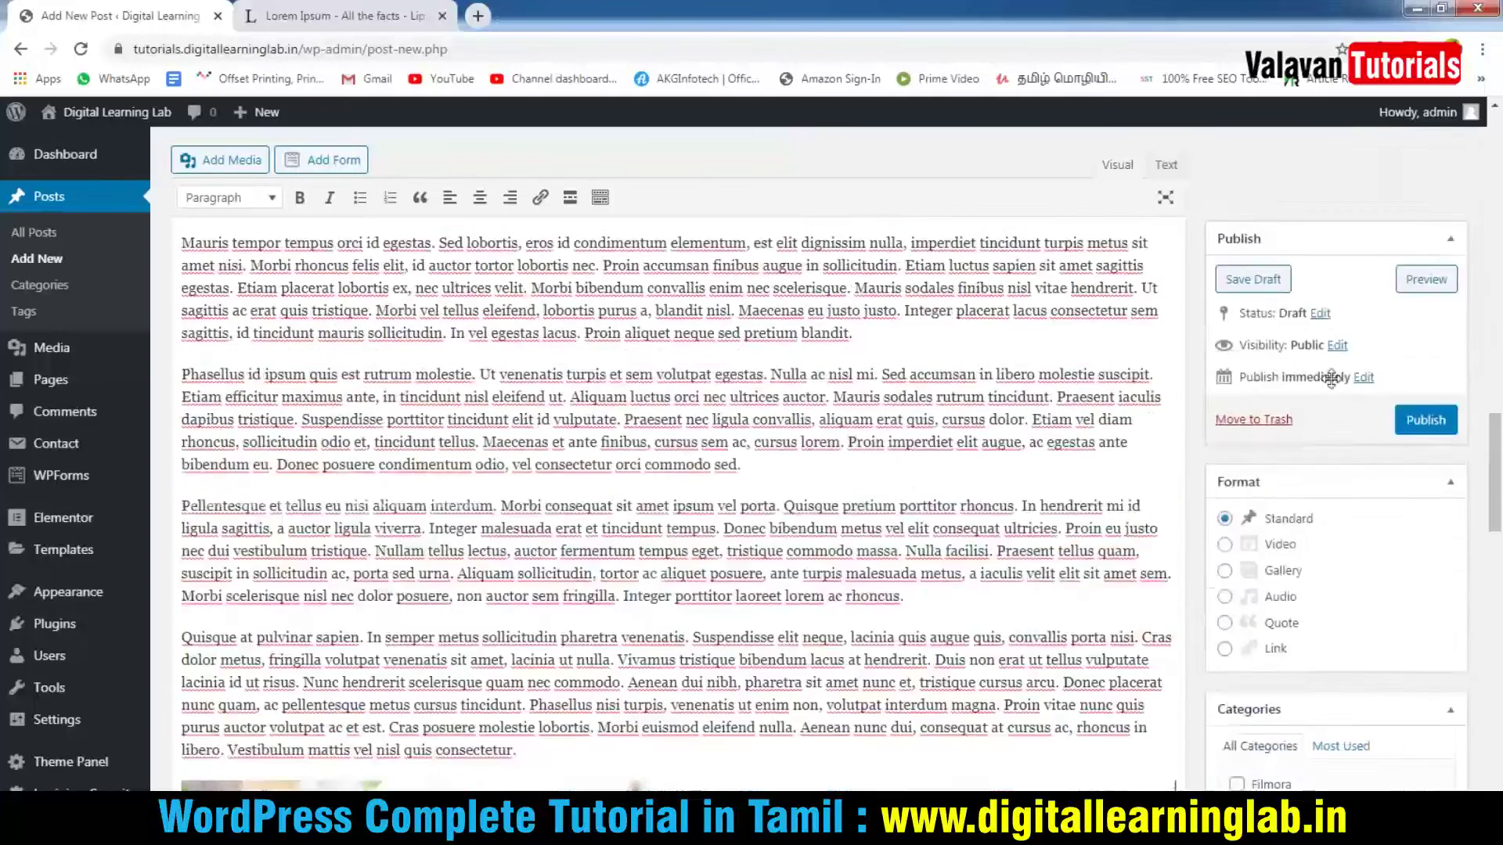
left_click(1426, 188)
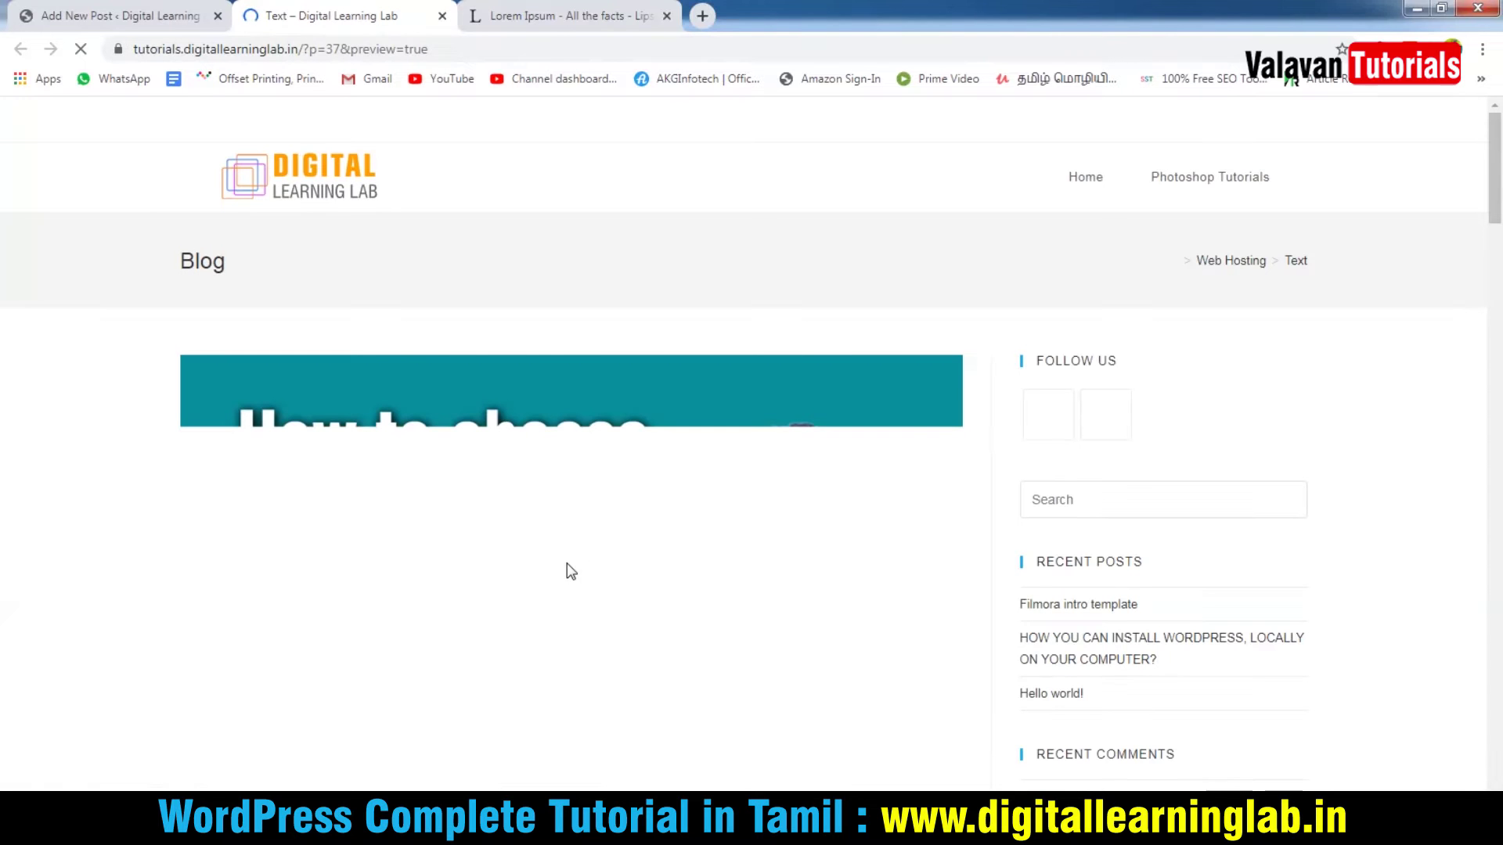
scroll(573, 565, "down", 5)
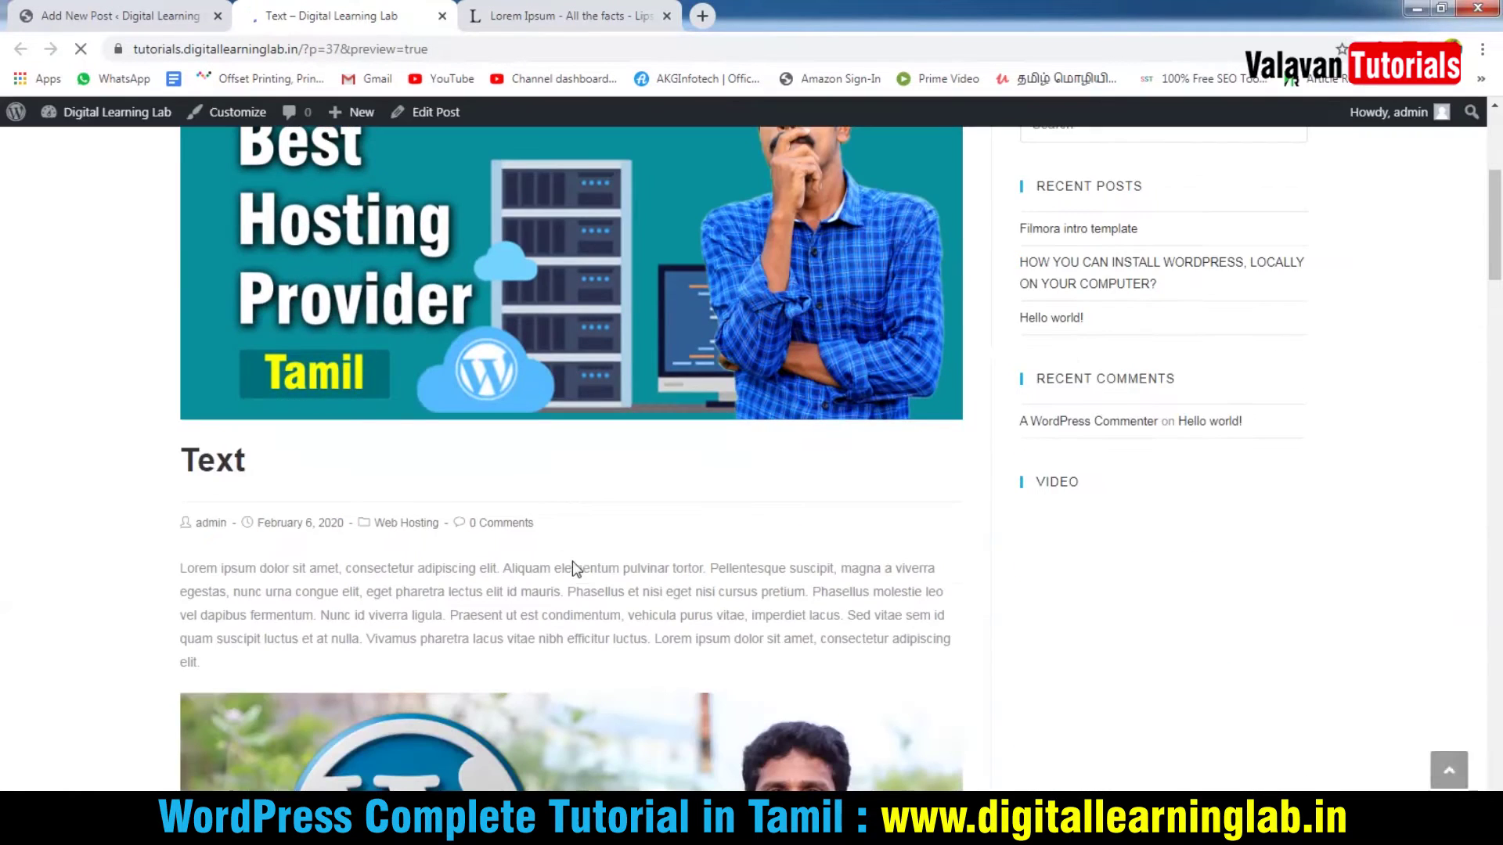
scroll(571, 564, "down", 7)
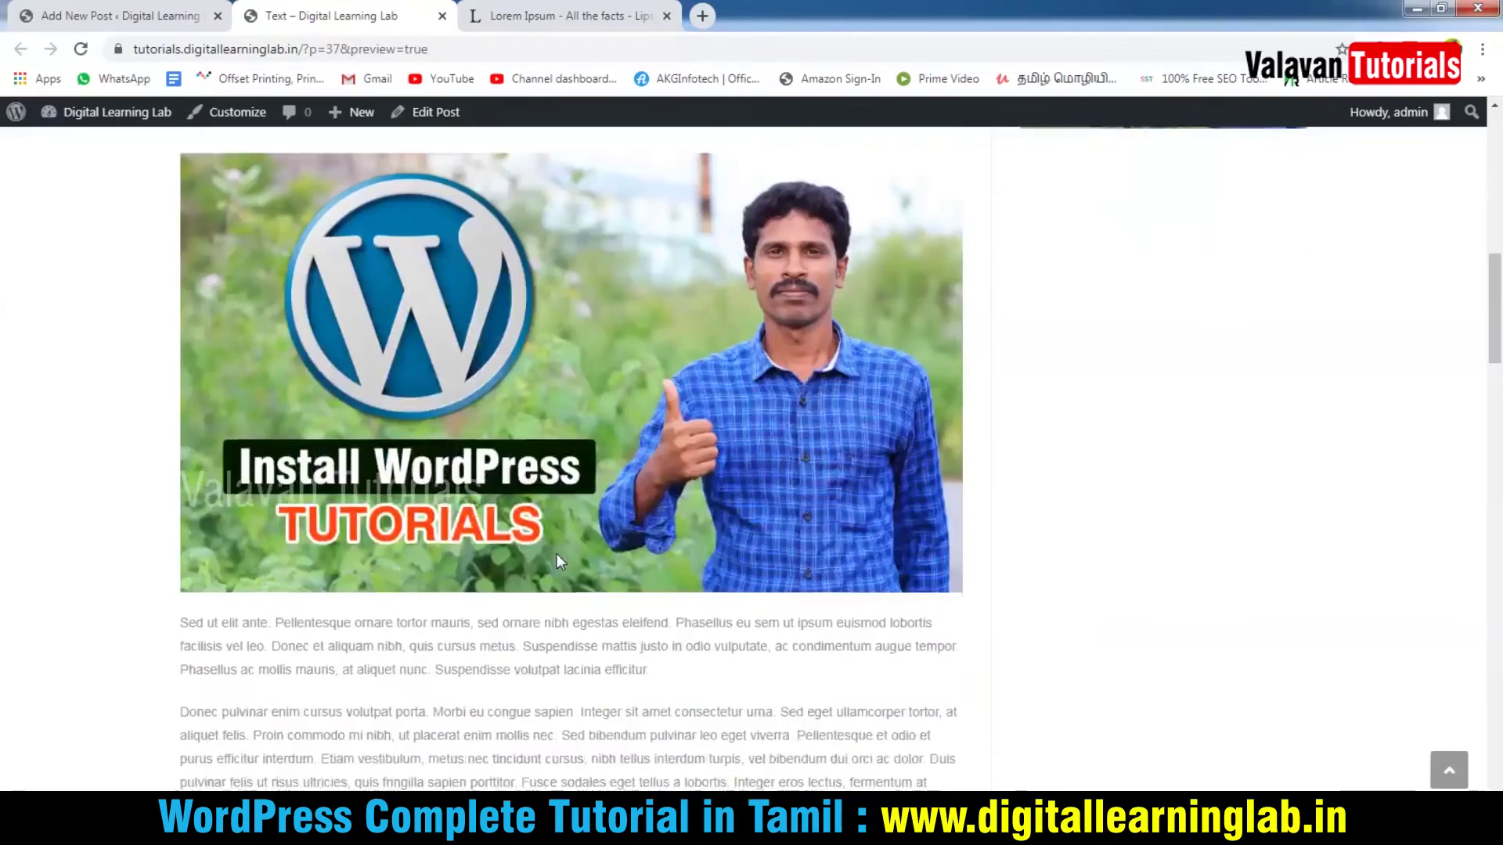
scroll(557, 553, "down", 15)
scroll(557, 554, "down", 10)
scroll(564, 548, "up", 9)
scroll(570, 533, "up", 20)
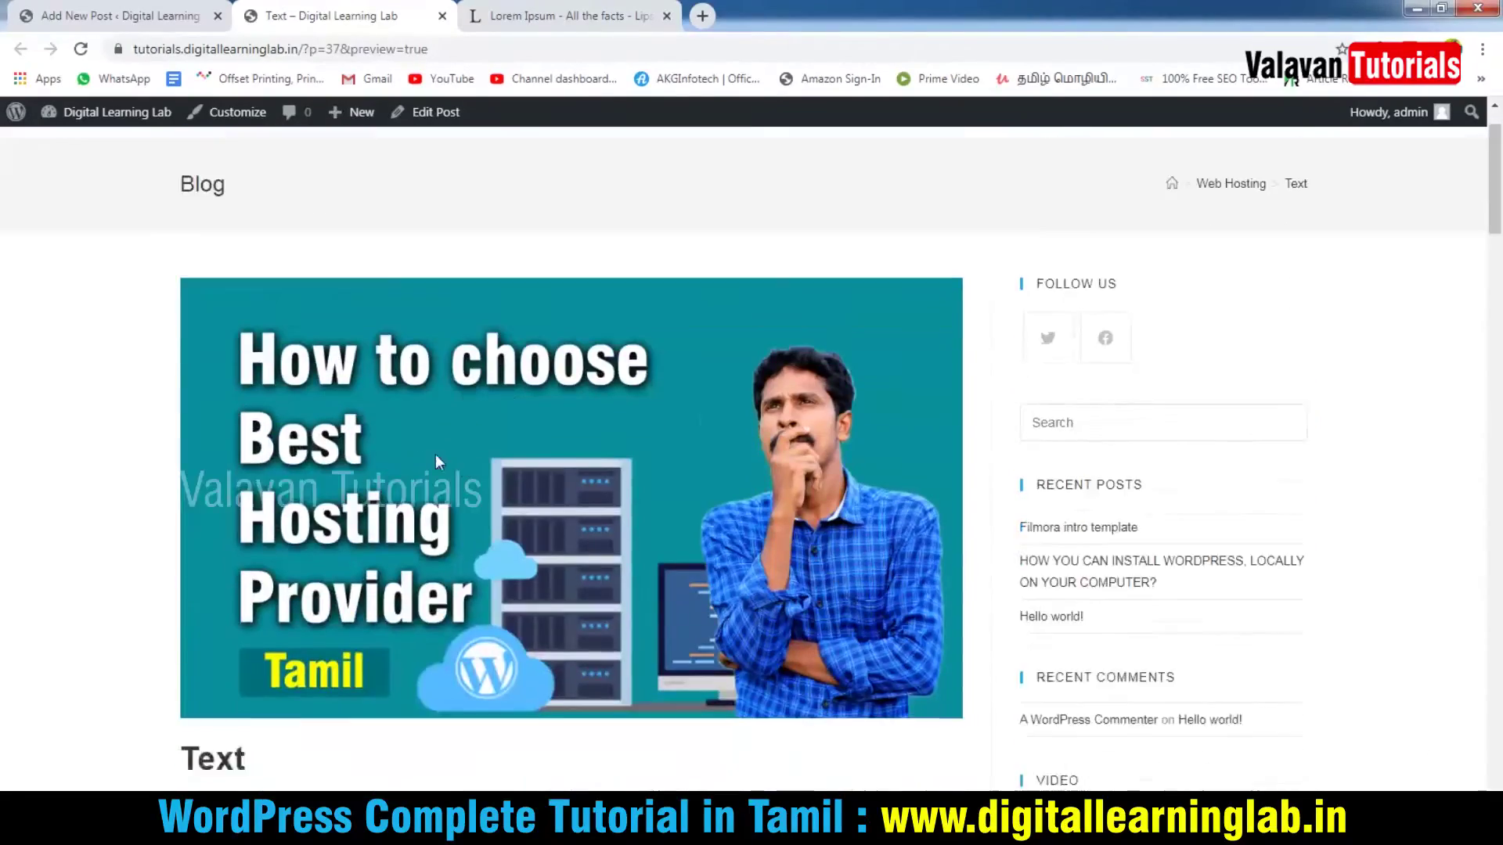
scroll(435, 462, "down", 15)
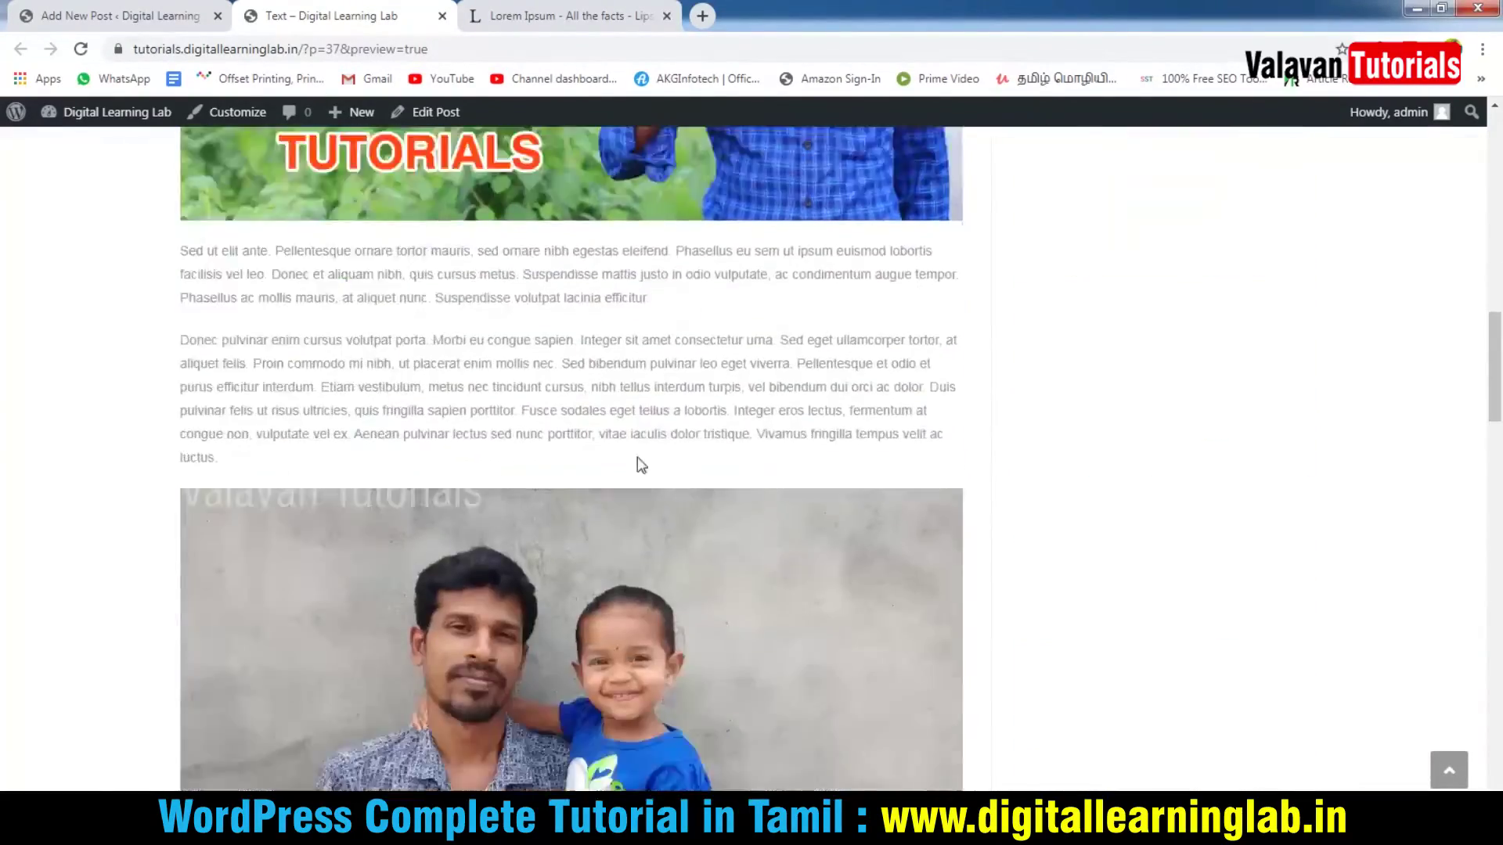
scroll(640, 465, "down", 15)
scroll(655, 432, "down", 2)
scroll(463, 254, "up", 6)
left_click(121, 15)
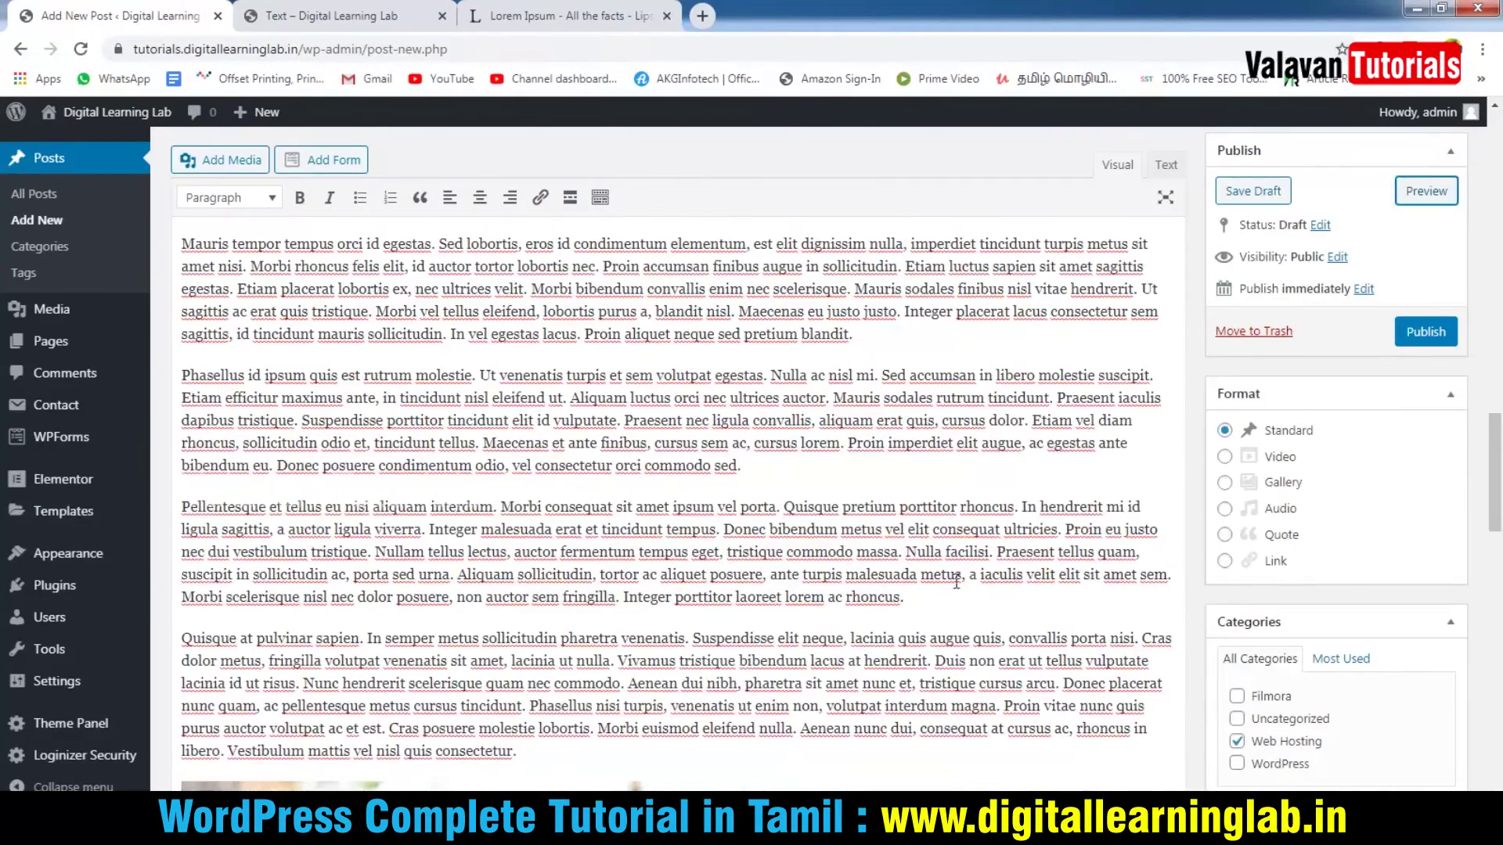
Look over the inserted Premiere Pro image at the end of the post and publish the post.
scroll(900, 572, "down", 6)
left_click(829, 555)
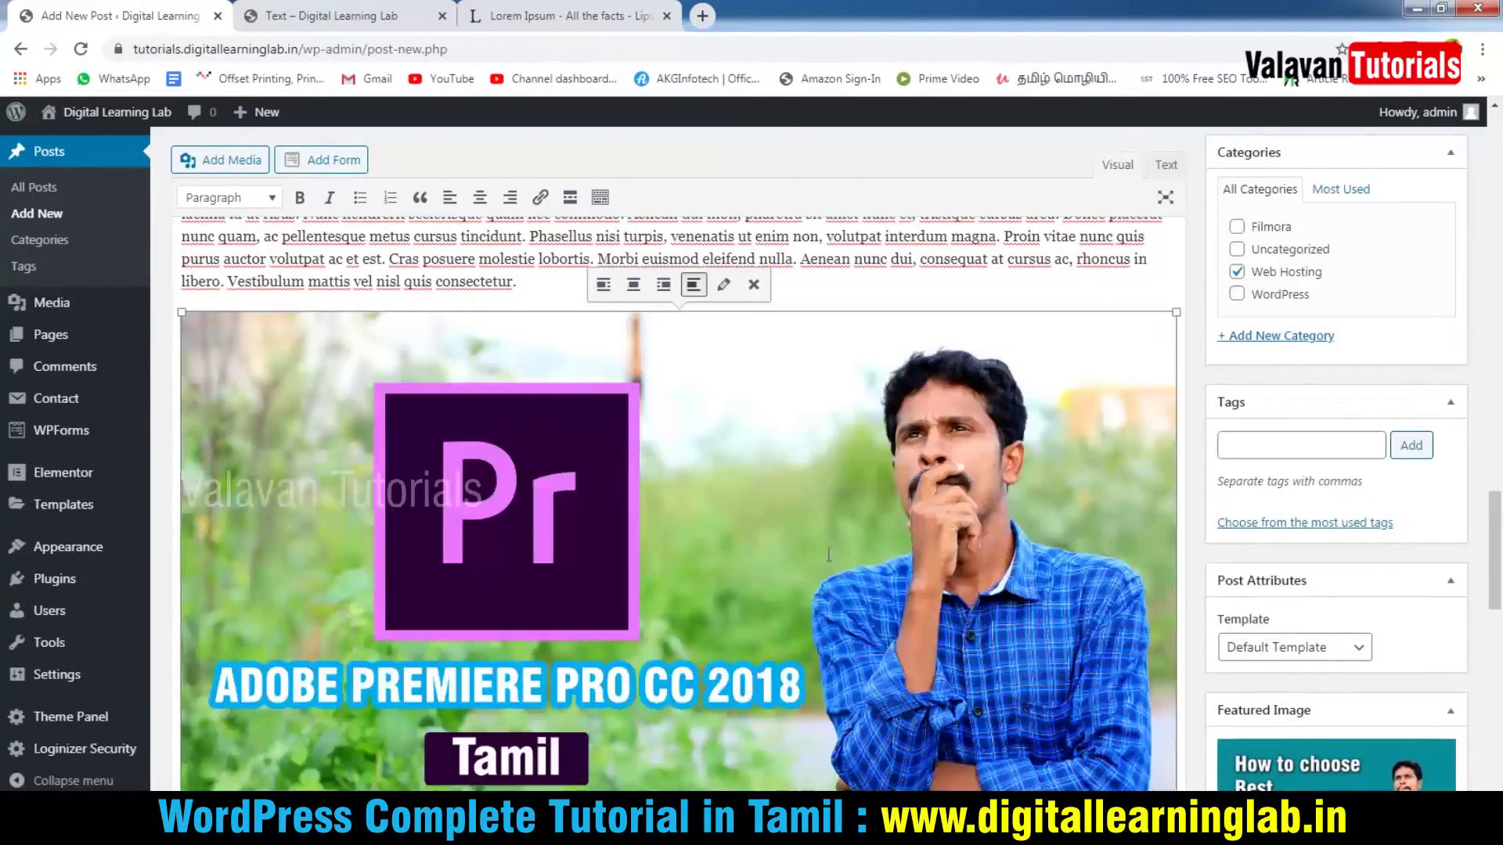
left_click_drag(1492, 569, 1492, 462)
left_click(1414, 359)
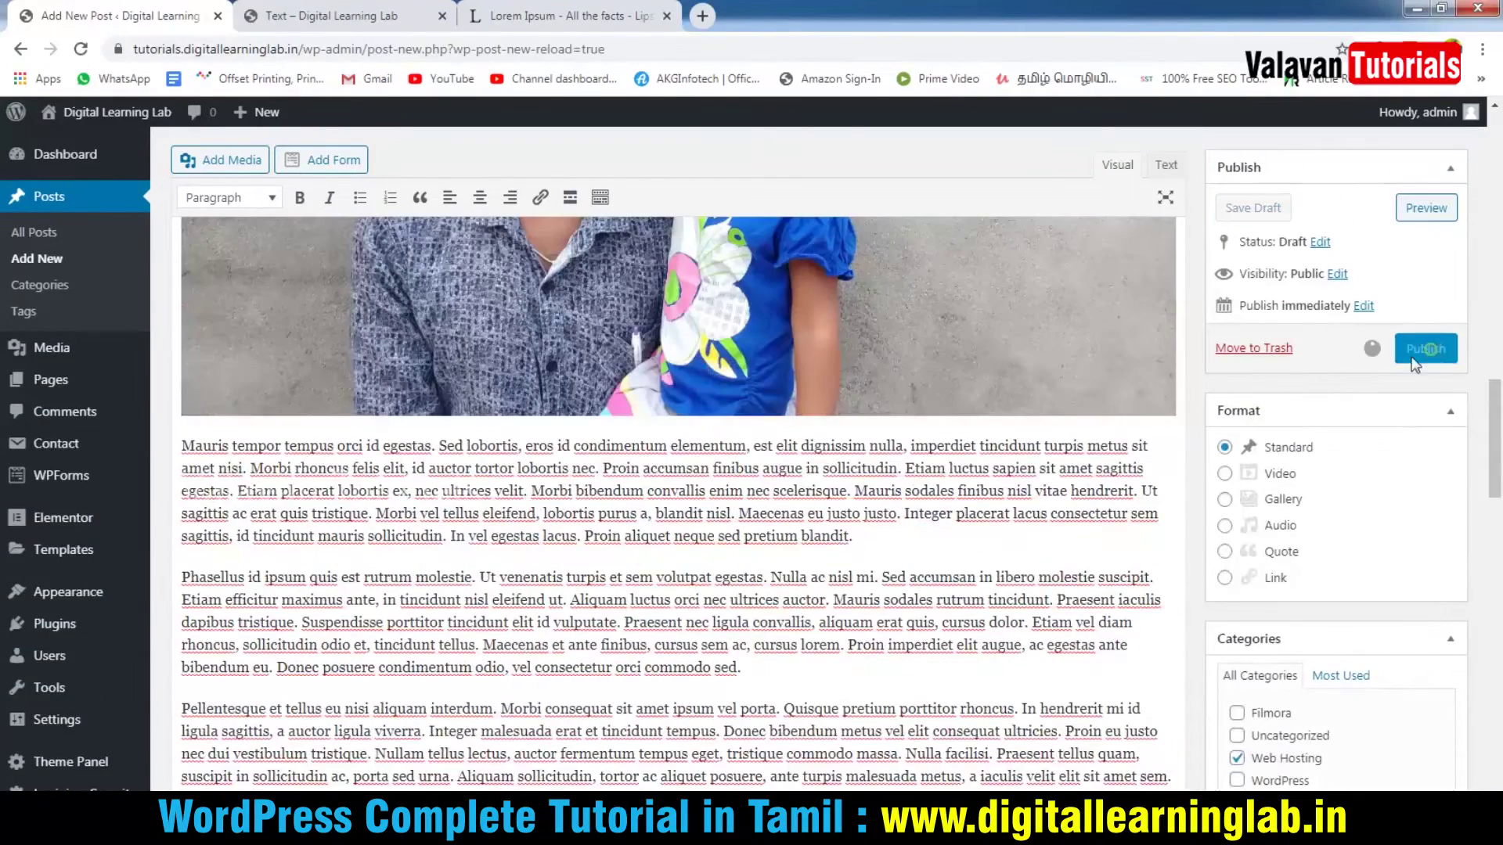
Open the Premiere Pro image's attachment details in the Media Library and copy its title into its alternative text.
mouse_move(60, 349)
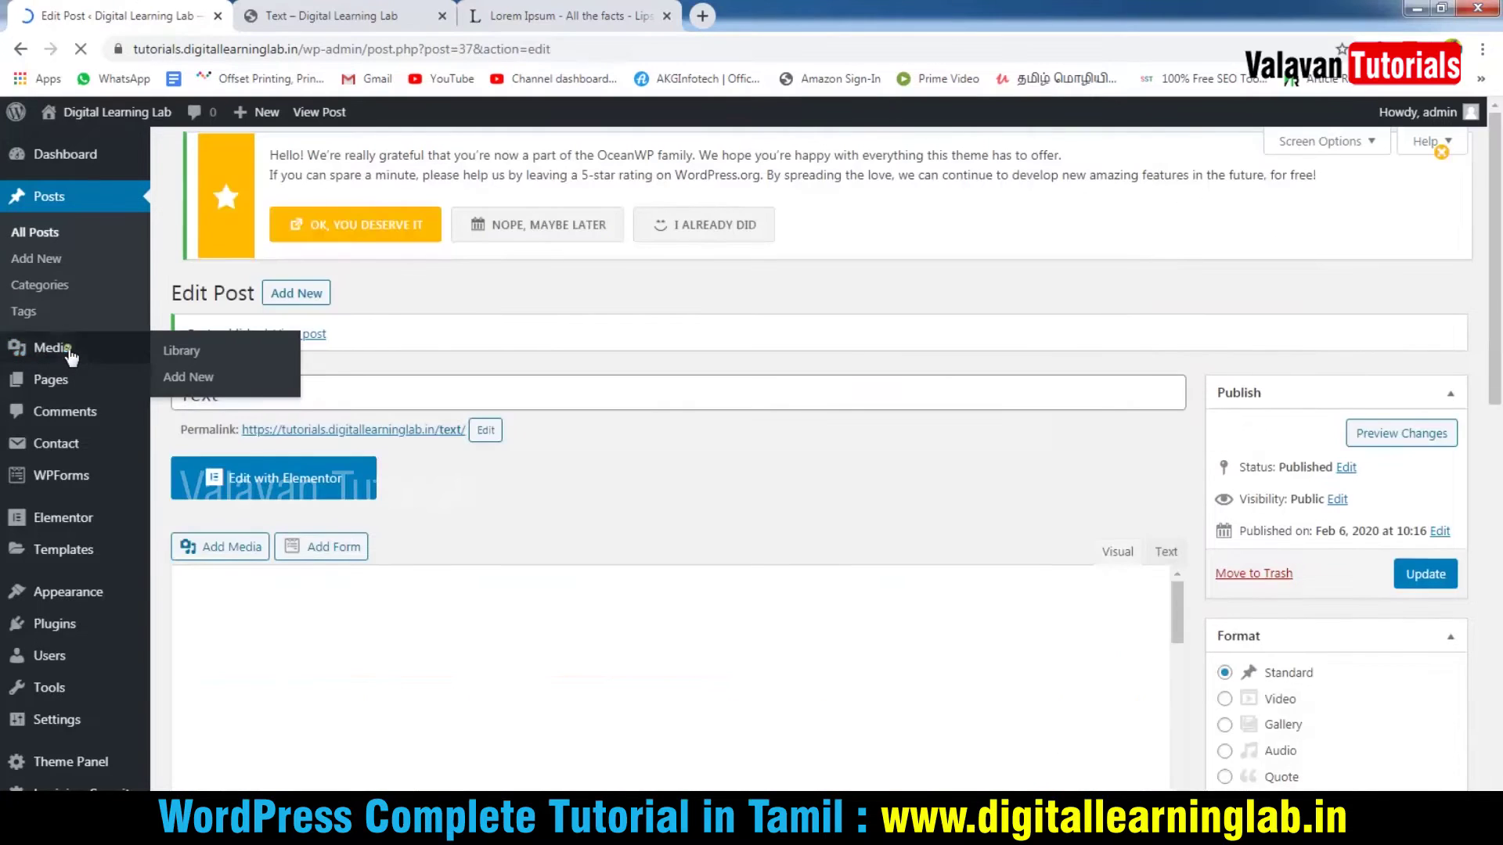
left_click(216, 350)
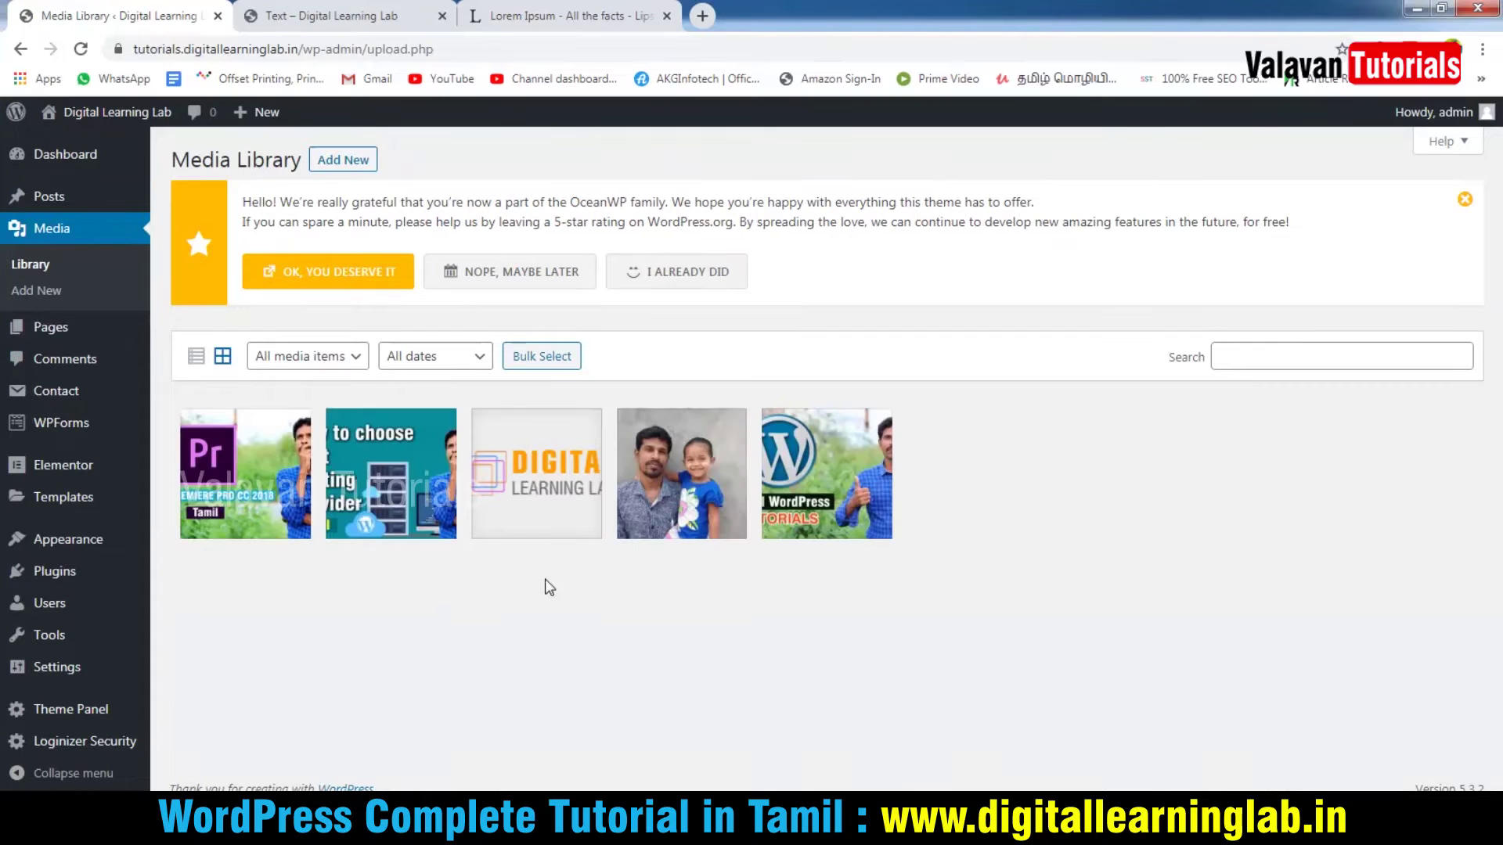
left_click(263, 460)
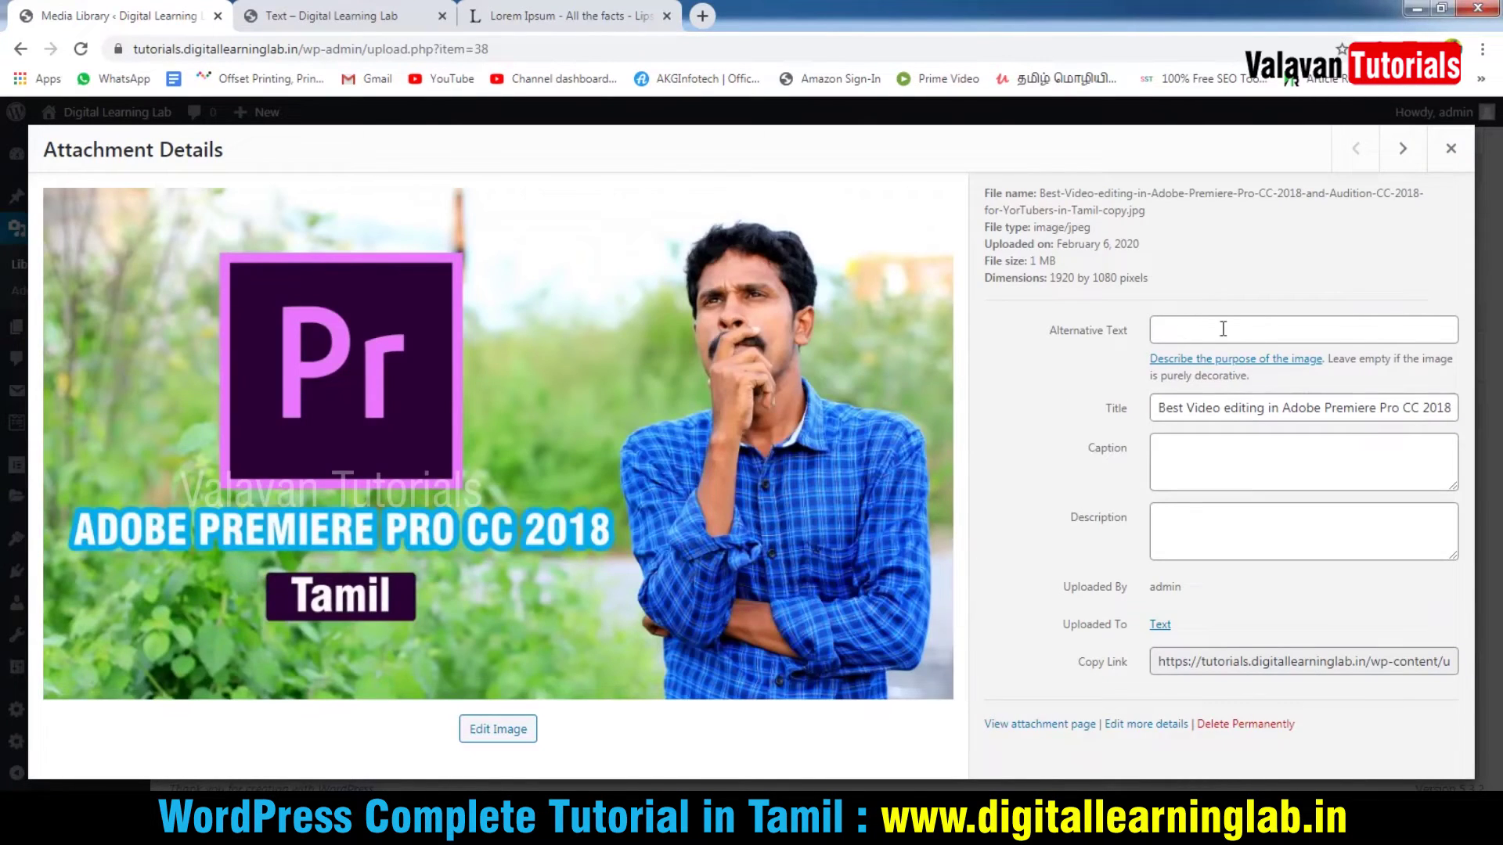
triple_click(1251, 408)
key("ctrl+c")
left_click(1225, 329)
key("ctrl+v")
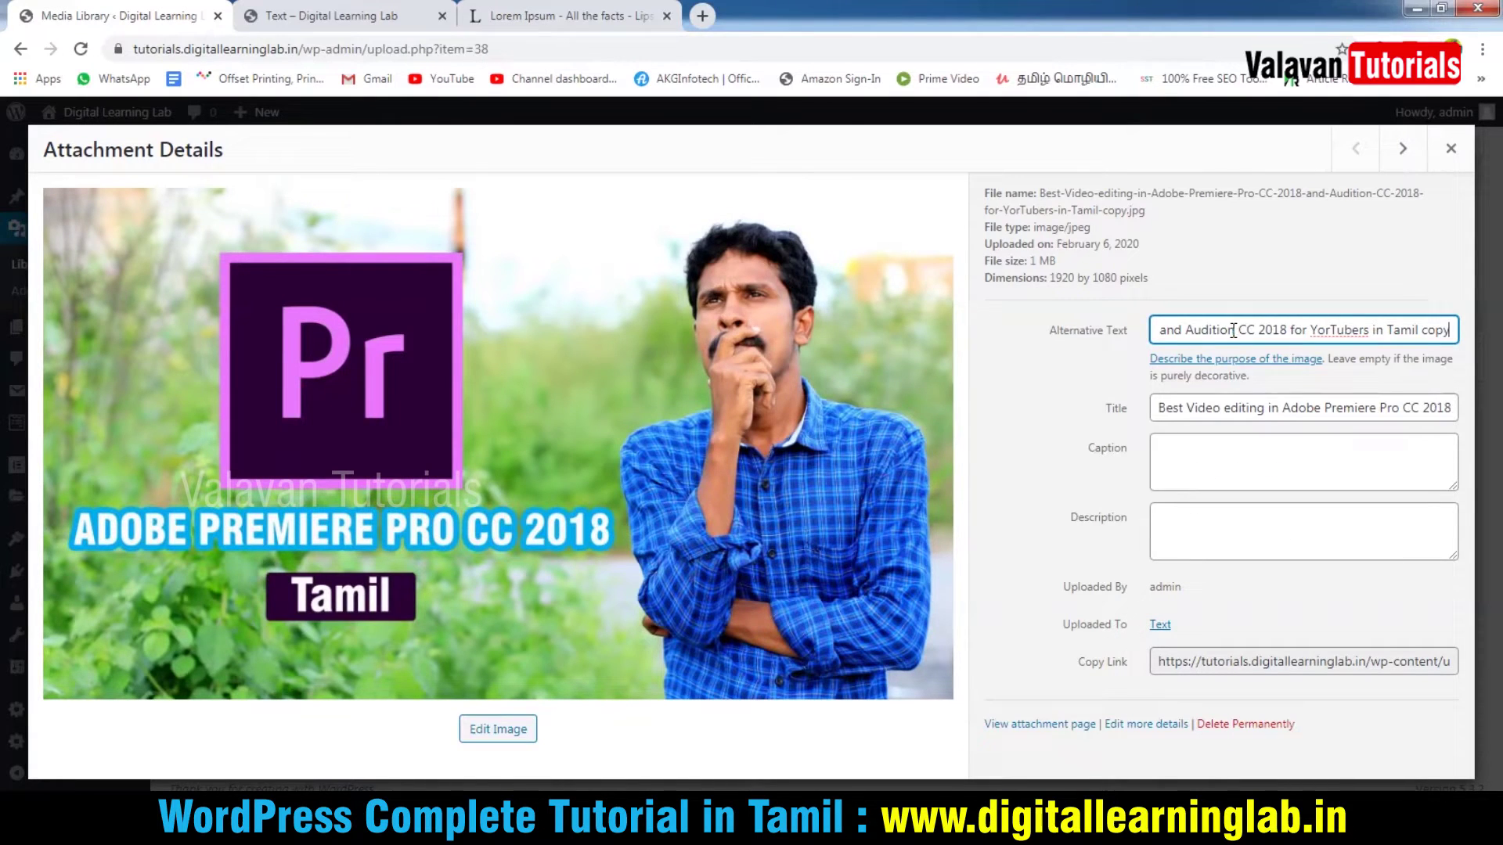
Give the "How to choose best Hosting Provider" image the alternative text "hosting".
left_click(1403, 149)
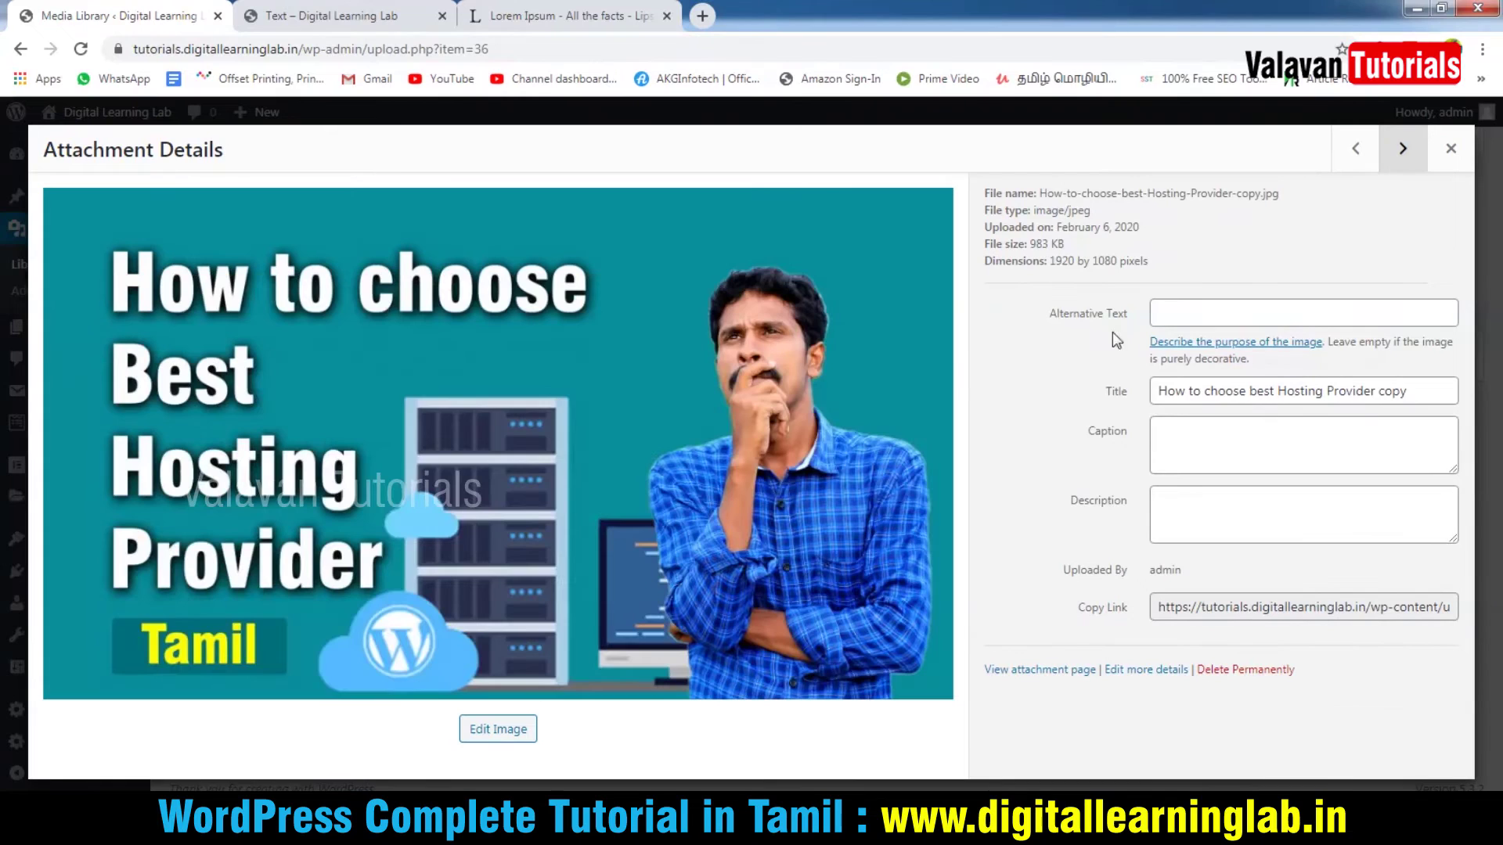
left_click(1203, 311)
type("hosting")
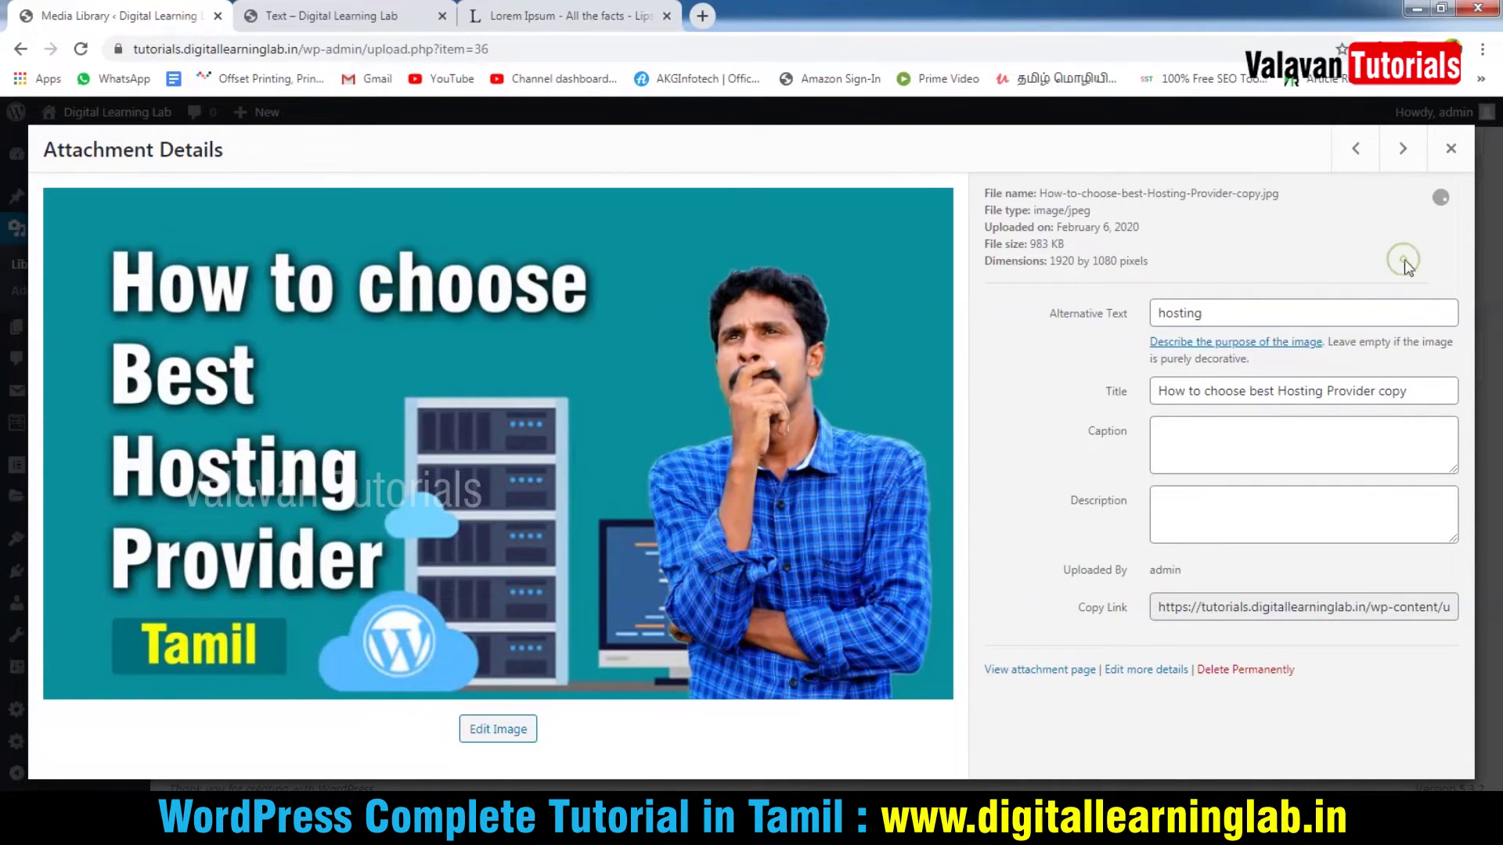
Go on to the Digital Learning Lab logo's attachment details and enter the alternative text "digitial learning lab logo".
left_click(1403, 148)
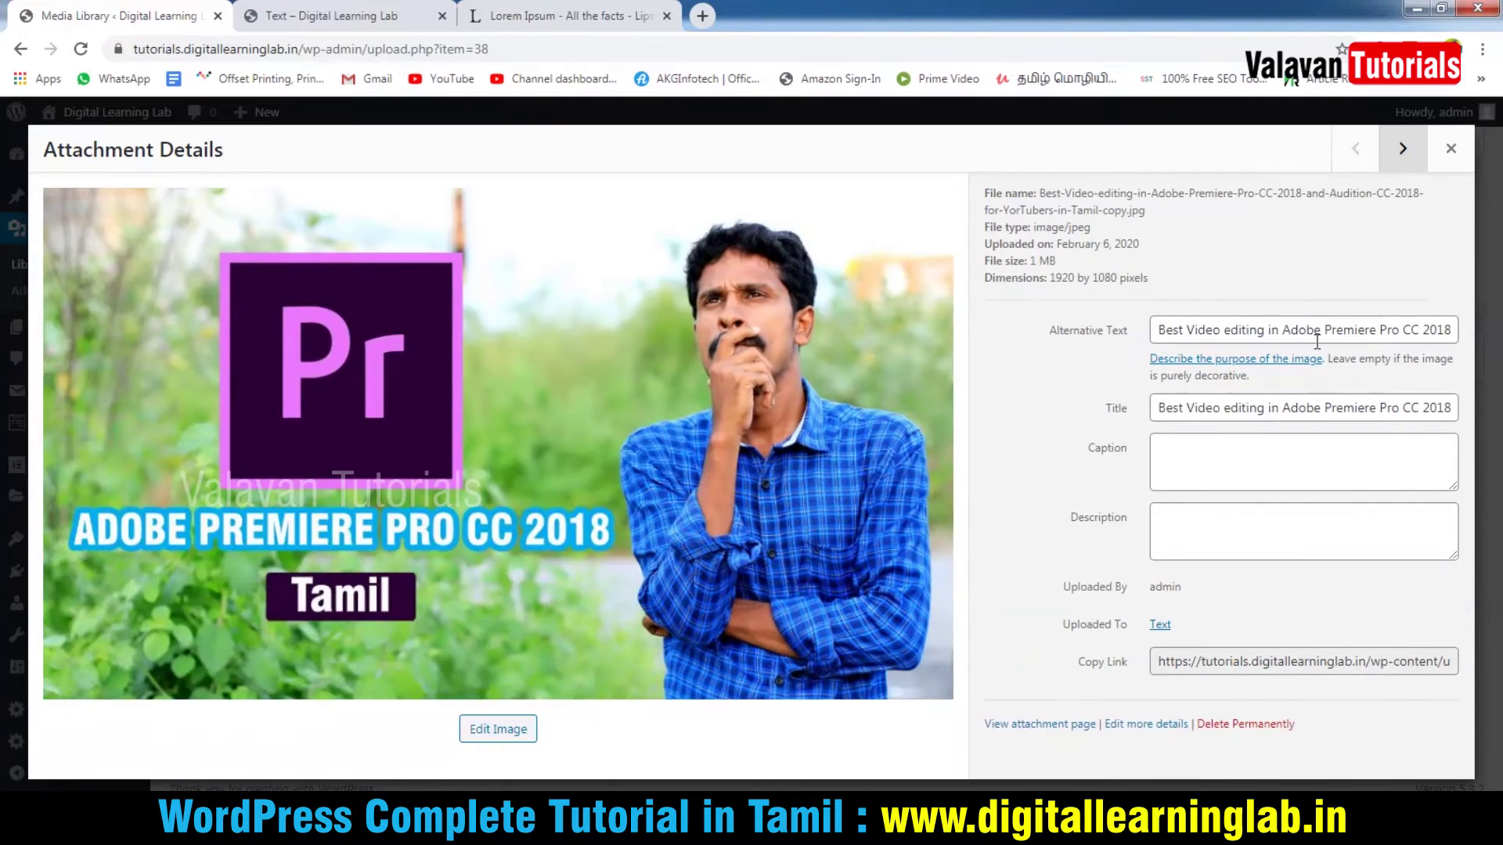
left_click(1403, 148)
left_click(1403, 148)
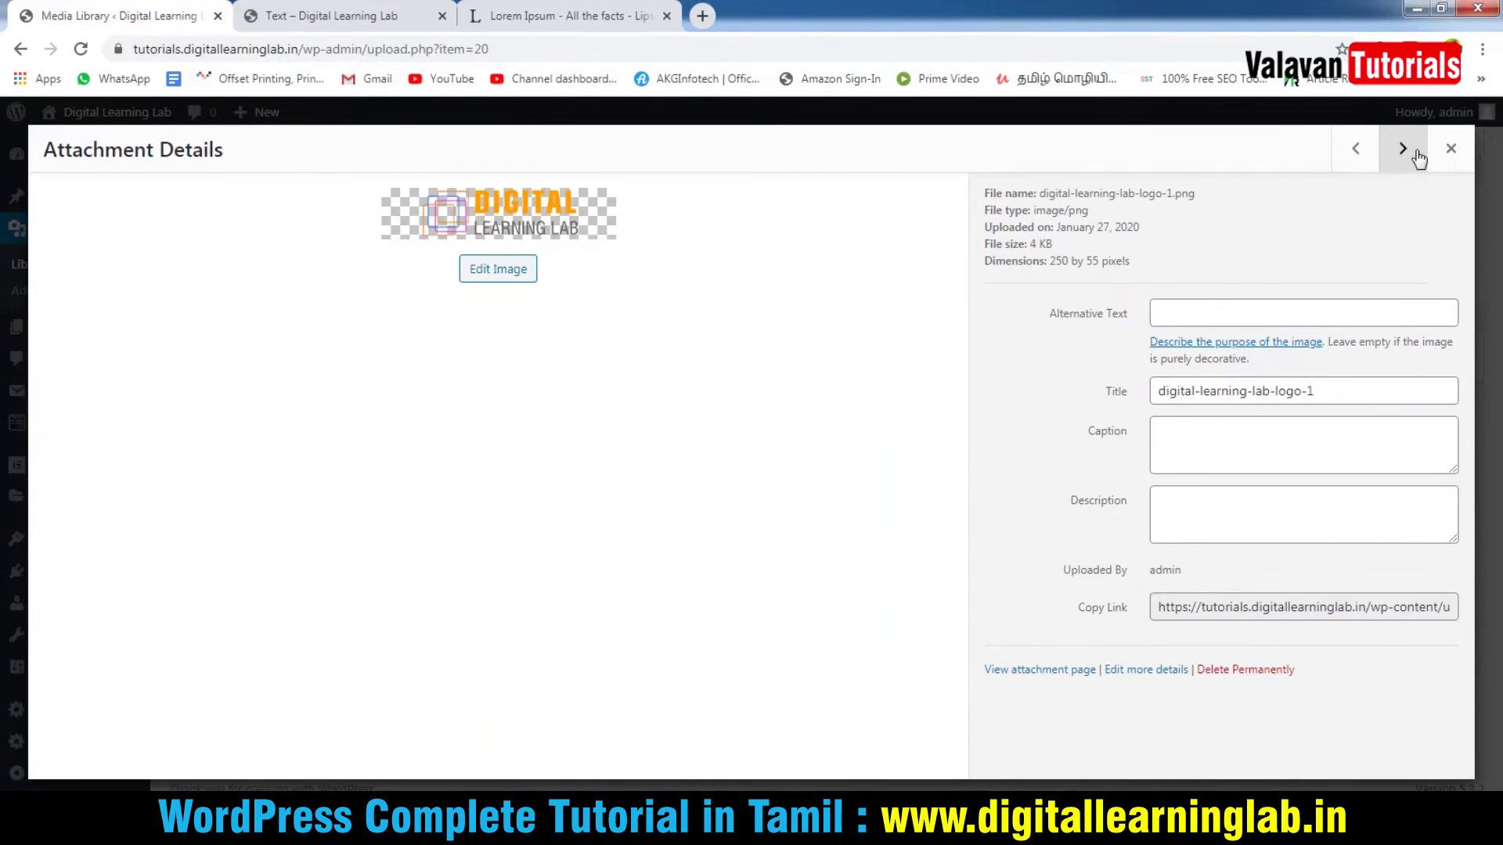
left_click(1249, 313)
type("digitial lea")
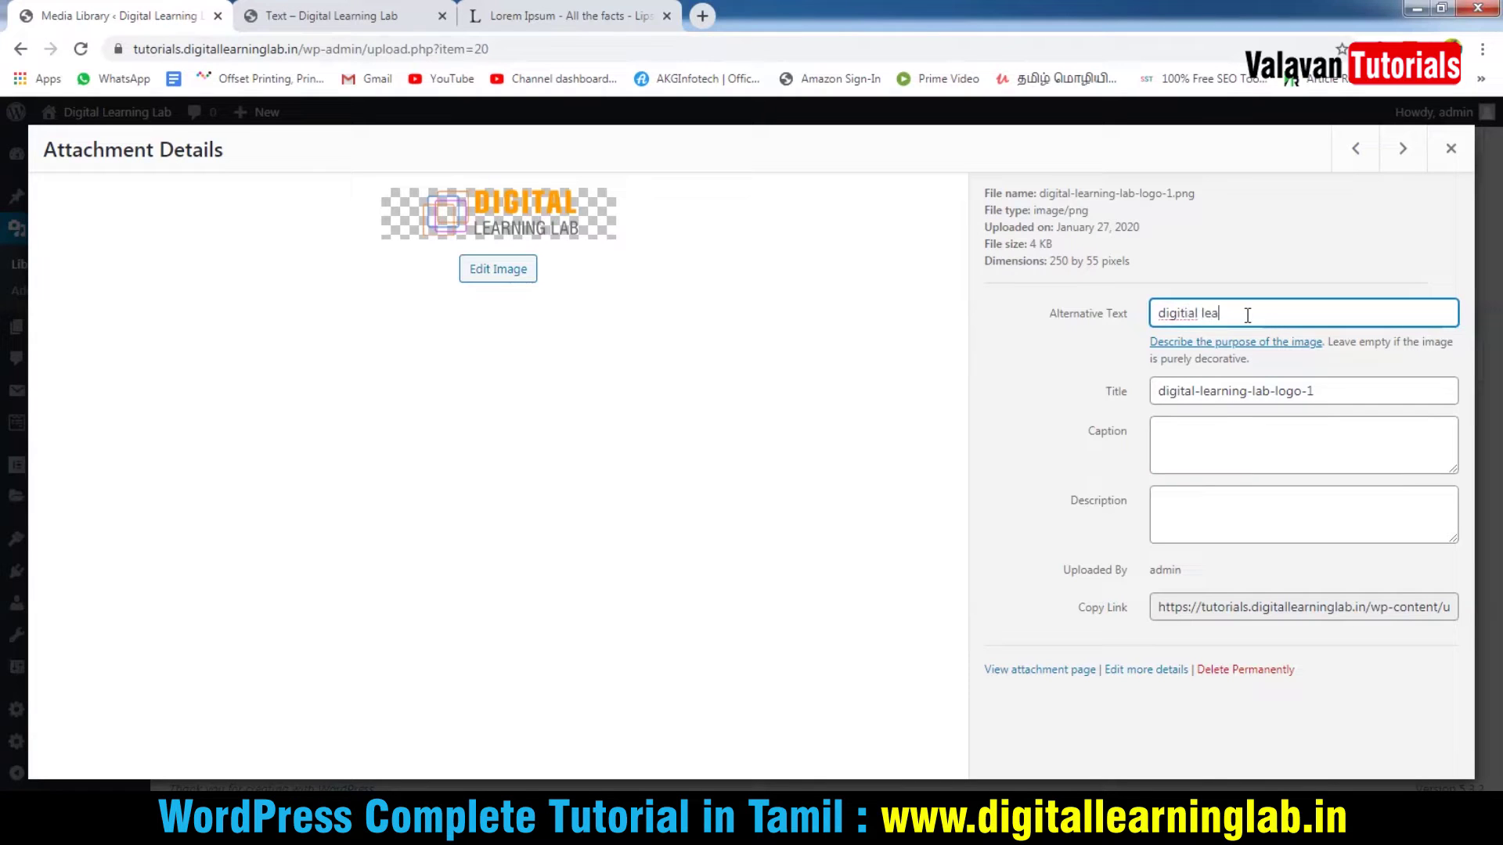
type("rning lab logo")
Go on to the photo of the man and child and enter the man's name as its alternative text.
left_click(1403, 149)
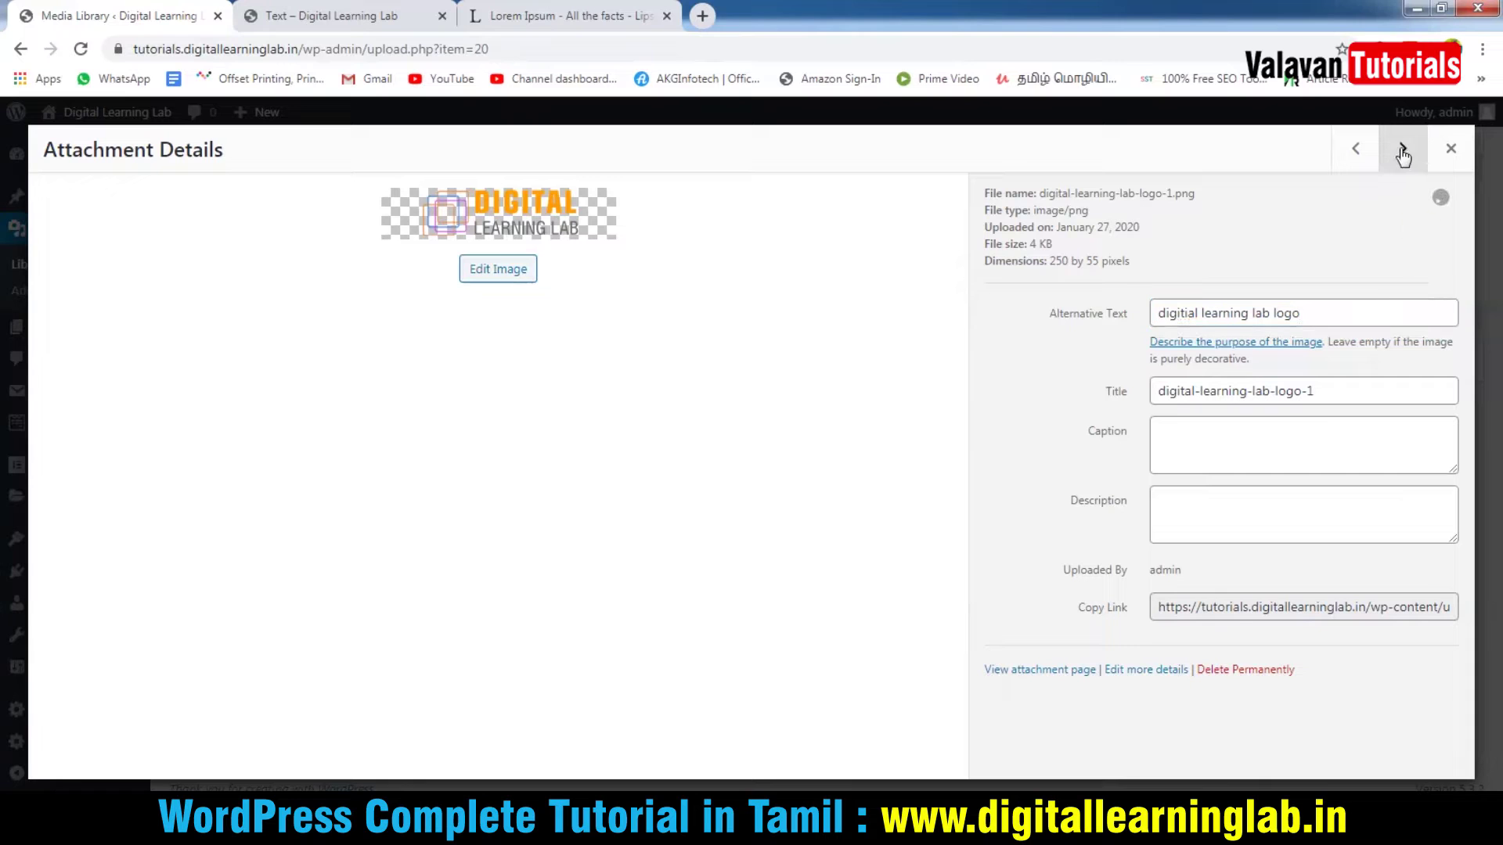
left_click(1403, 155)
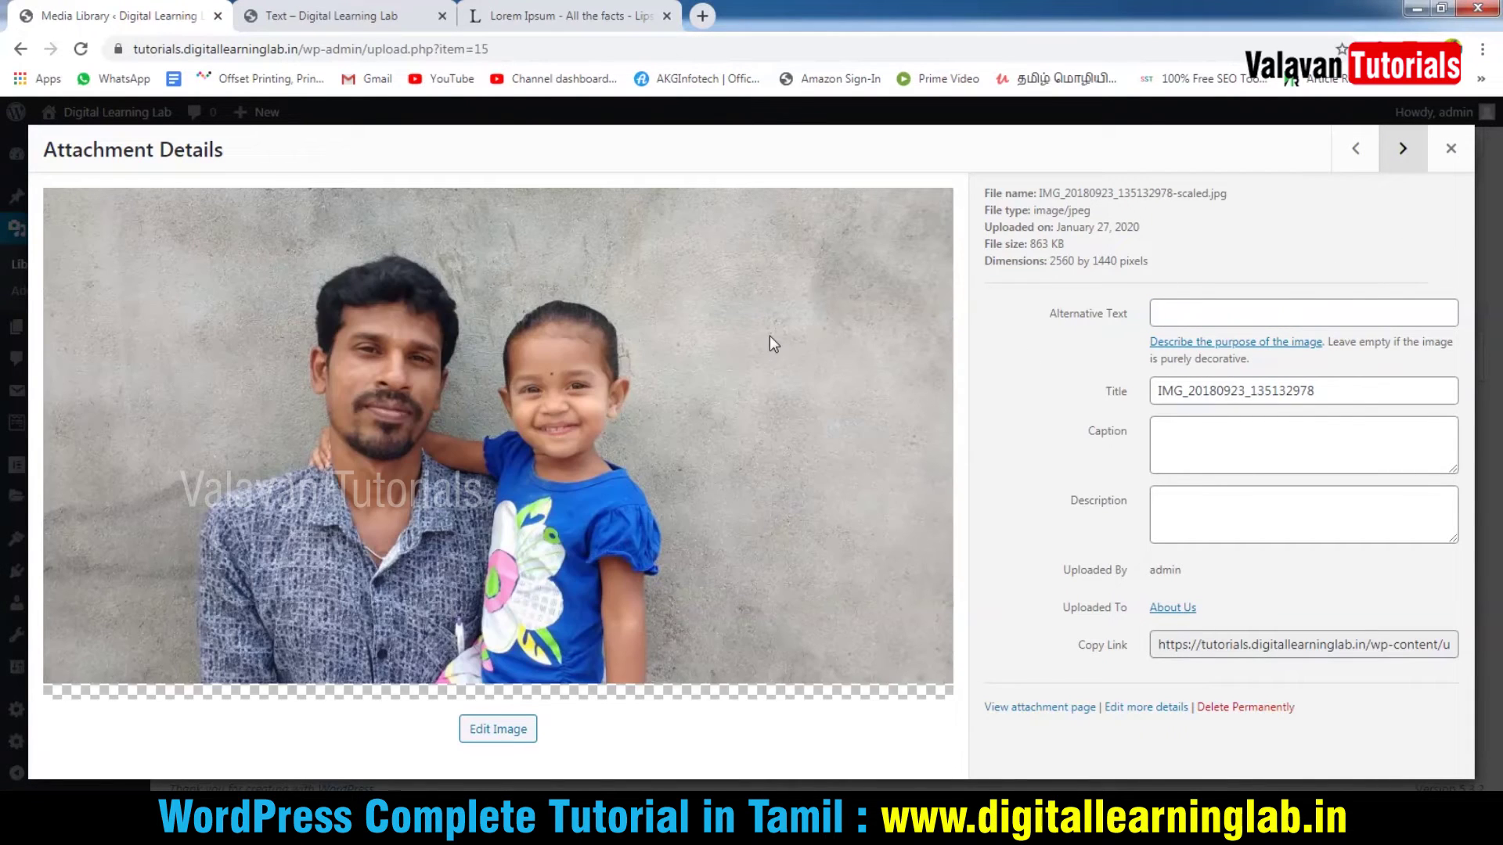
left_click(1255, 313)
type("valavan")
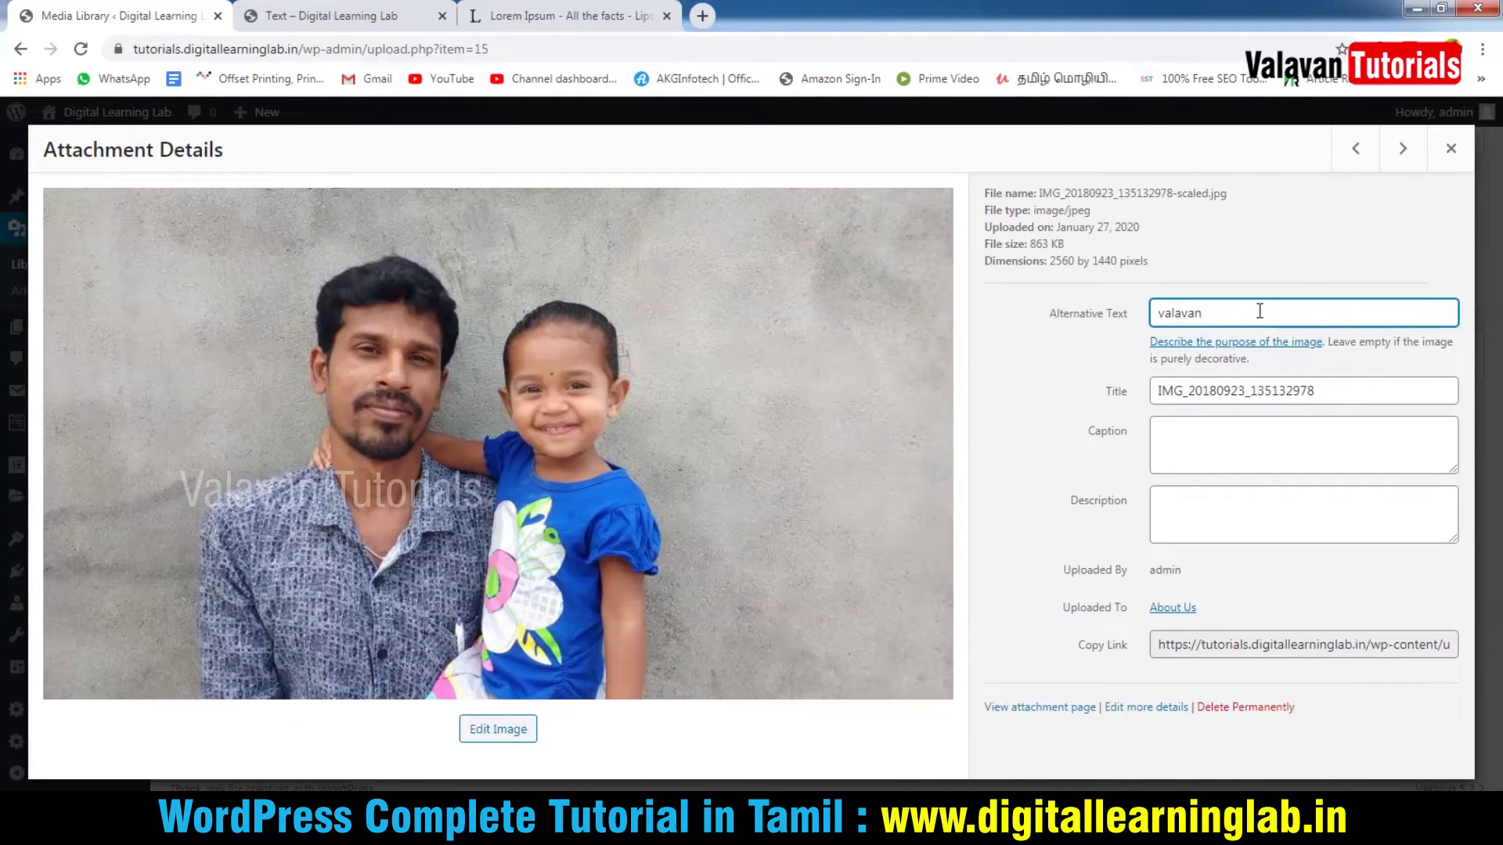
Give the Install WordPress image the alternative text "wordpress" and return to the Media Library overview.
left_click(1403, 155)
left_click(1210, 306)
type("wordpress")
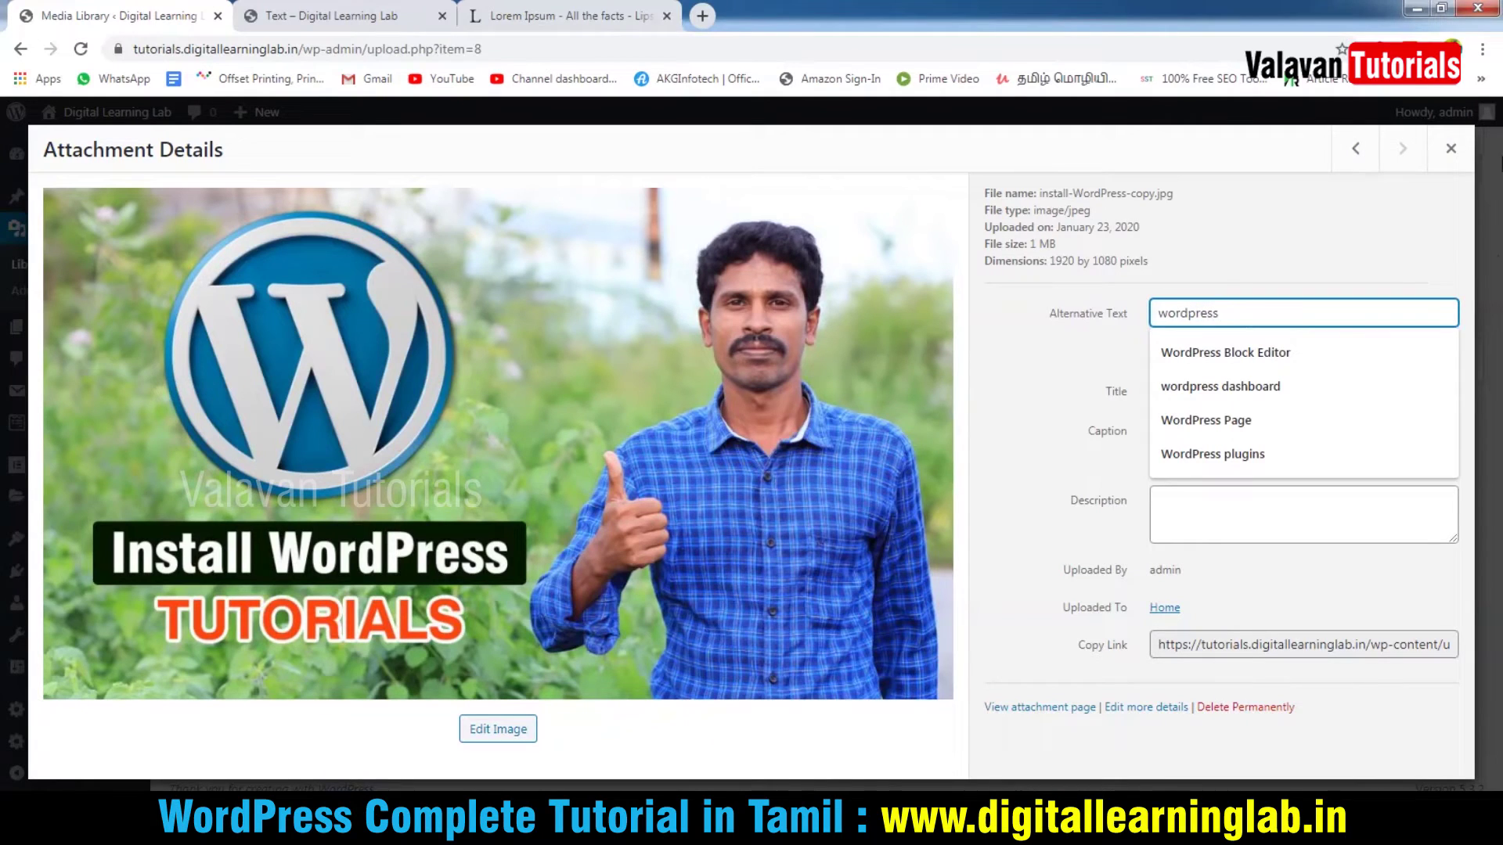
left_click(1253, 602)
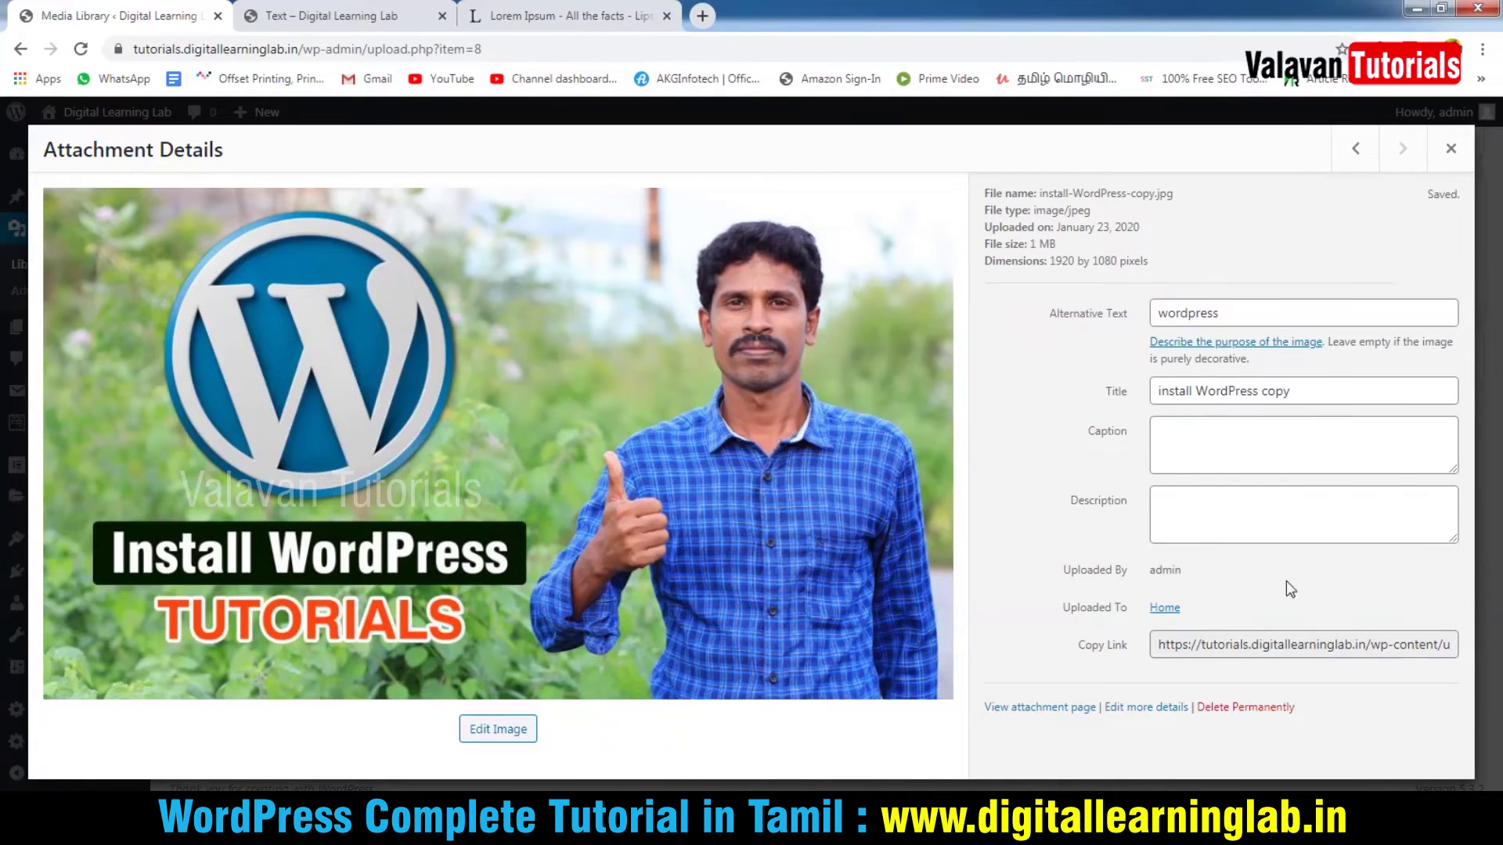
left_click(1450, 149)
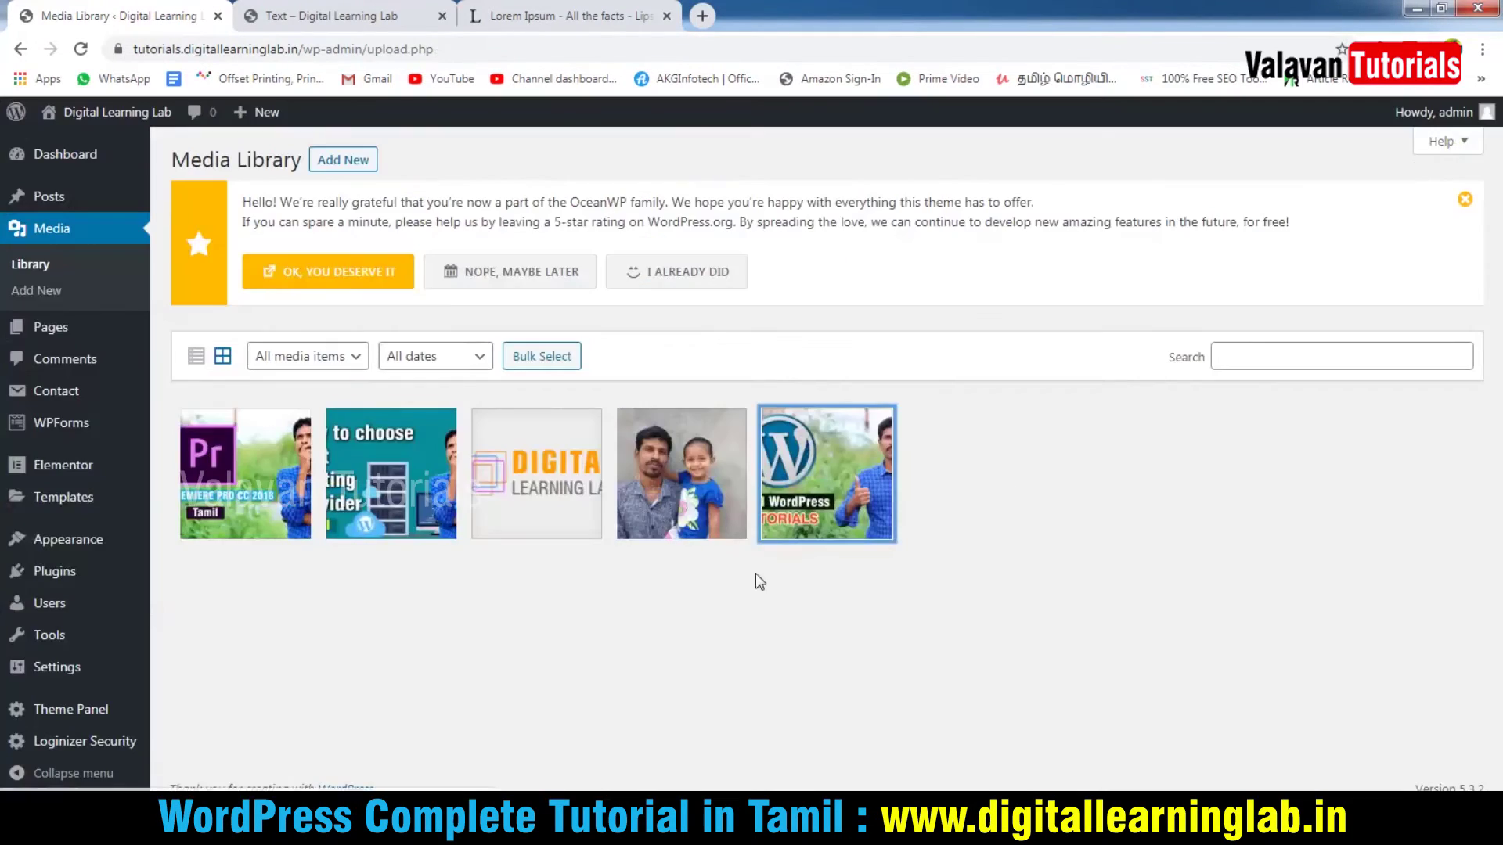